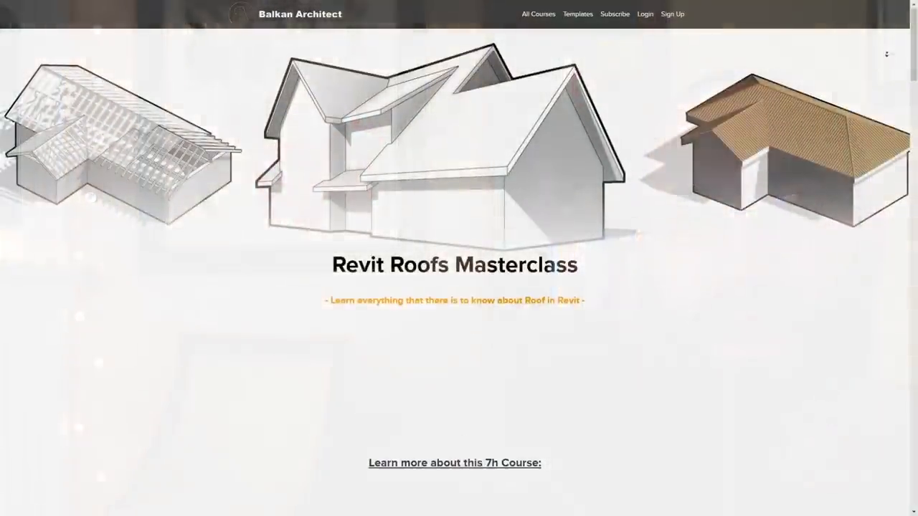
- Look through the Revit Roofs Masterclass page down to its example curriculum, and the Balkan Architect course catalogue
scroll(887, 57, "down", 3)
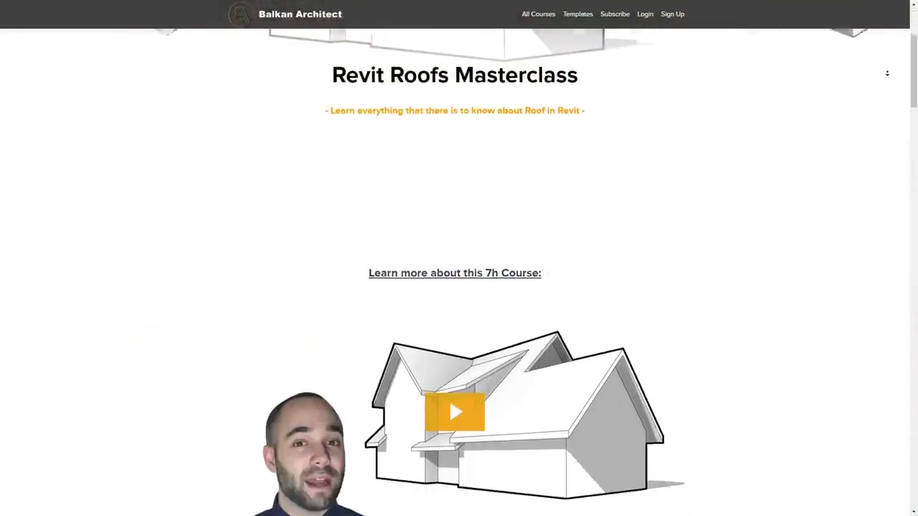
scroll(888, 73, "down", 5)
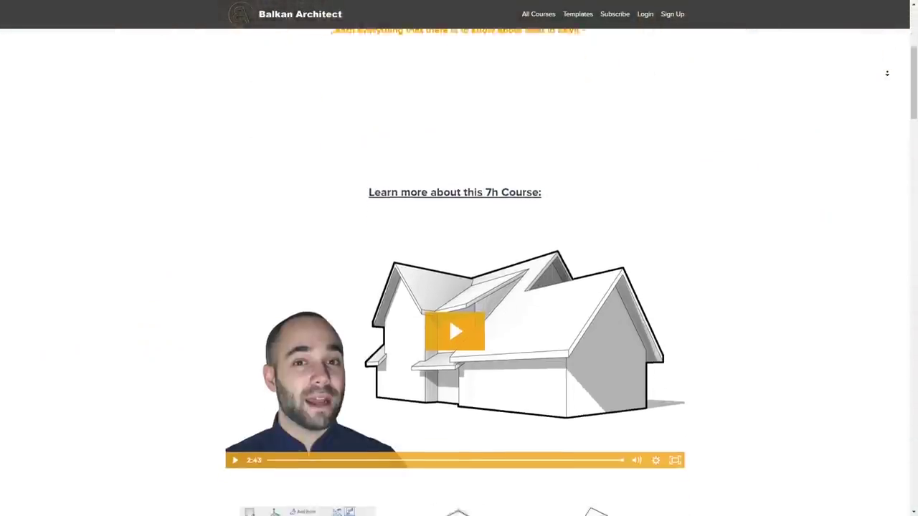
scroll(887, 73, "down", 5)
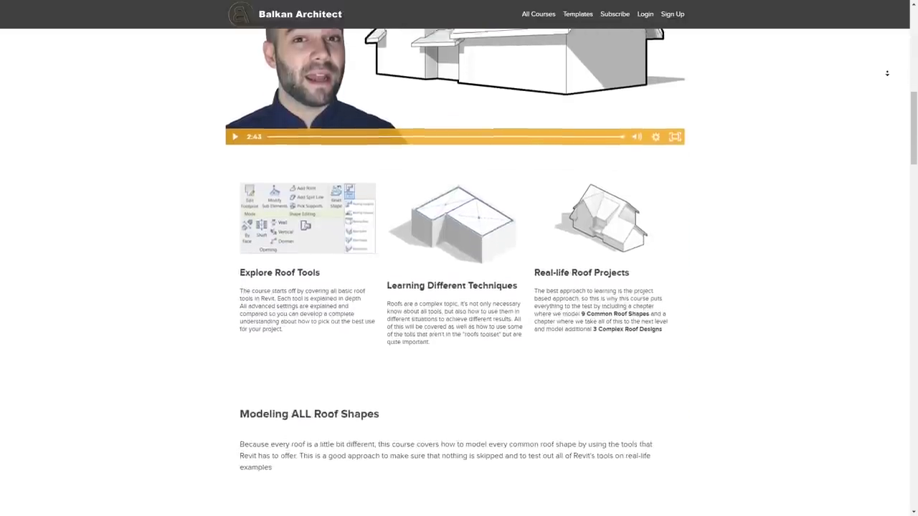
scroll(887, 73, "down", 5)
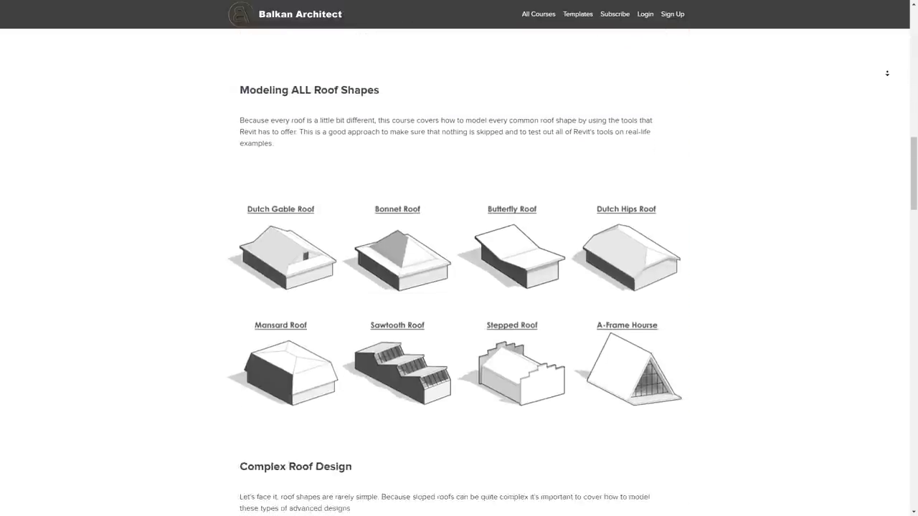
scroll(887, 73, "down", 5)
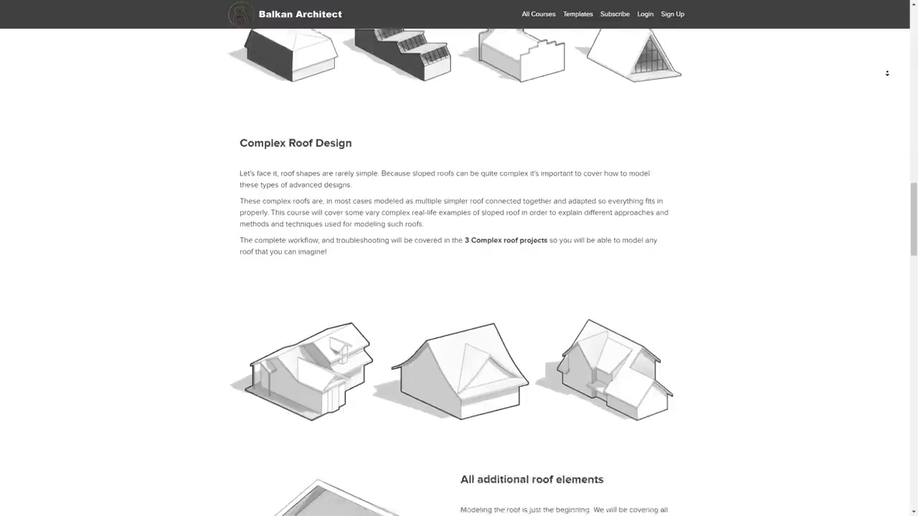
scroll(887, 73, "down", 5)
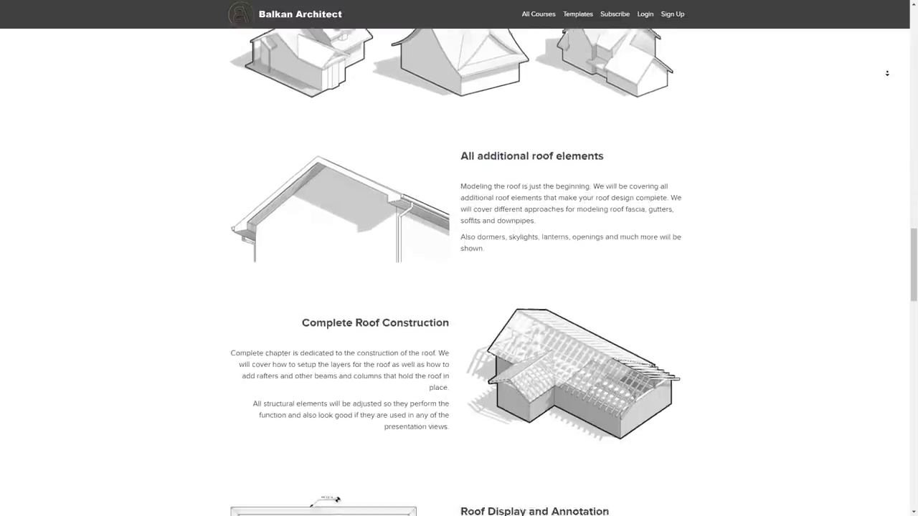
scroll(887, 74, "down", 5)
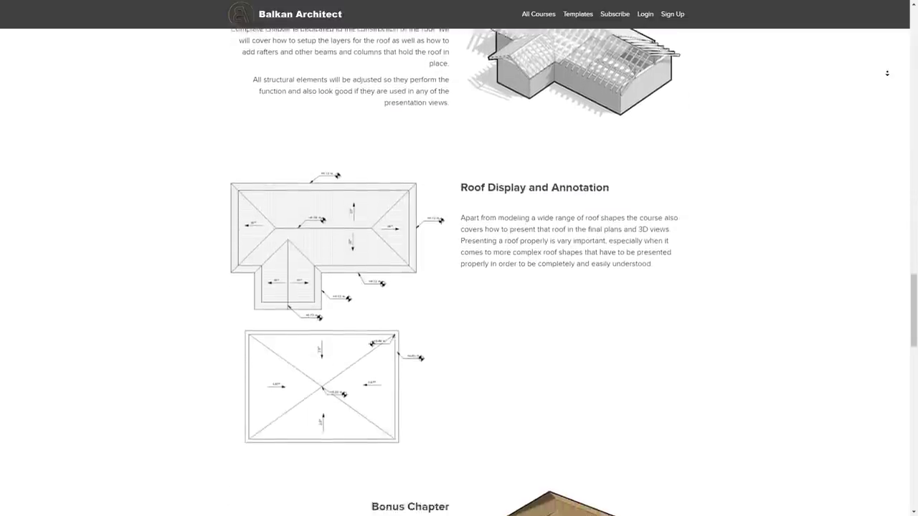
scroll(887, 73, "down", 5)
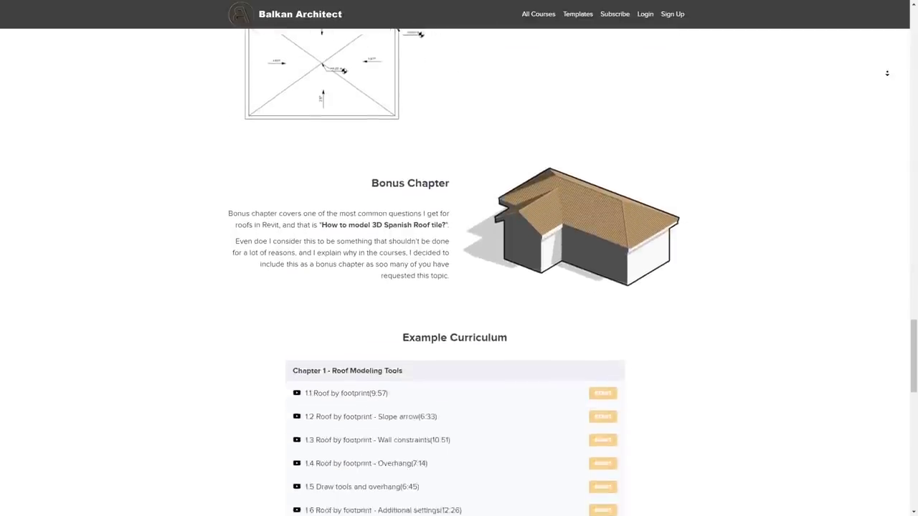
scroll(887, 73, "down", 2)
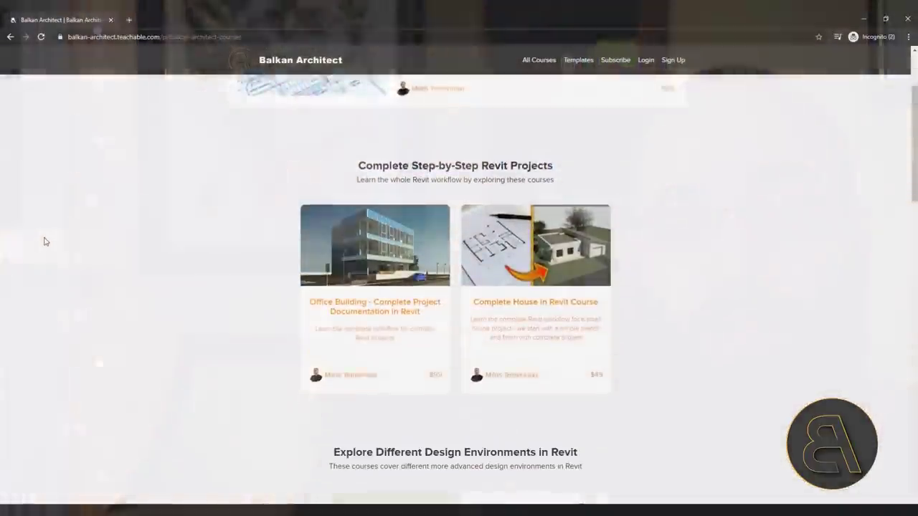
scroll(44, 242, "down", 6)
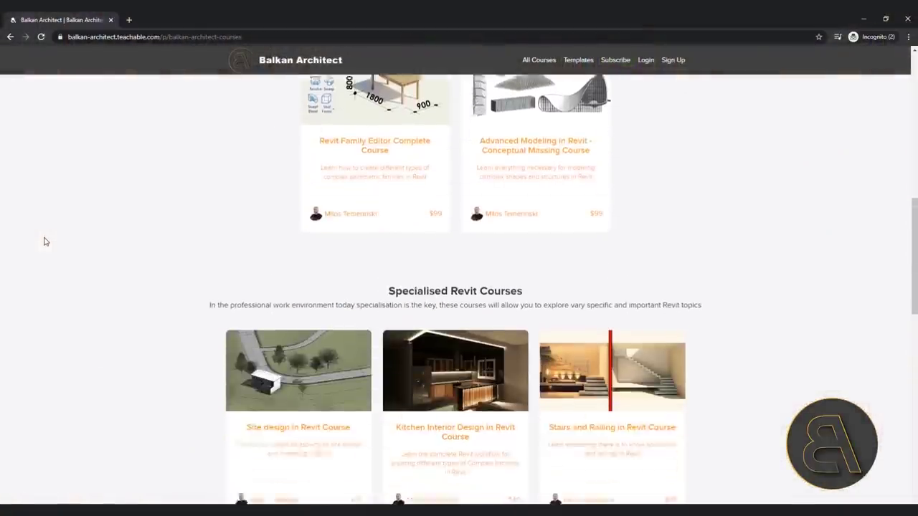
scroll(44, 242, "down", 6)
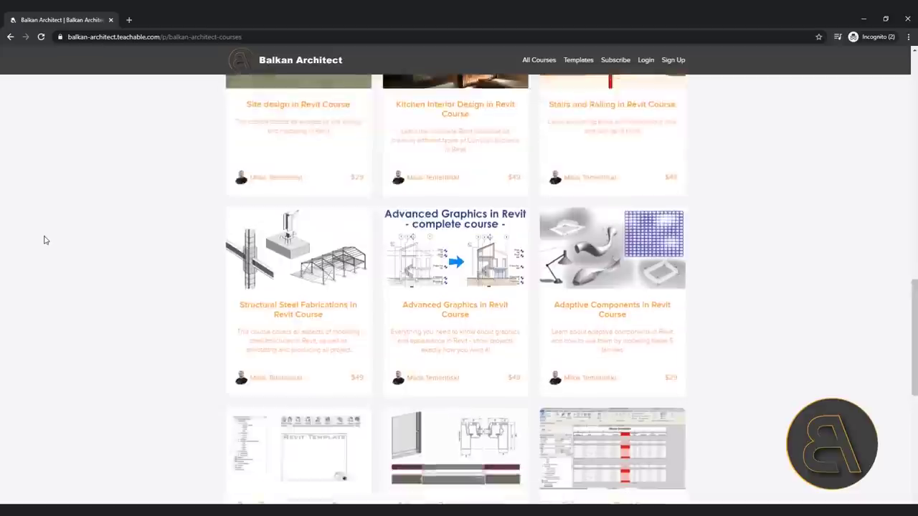
scroll(45, 241, "down", 3)
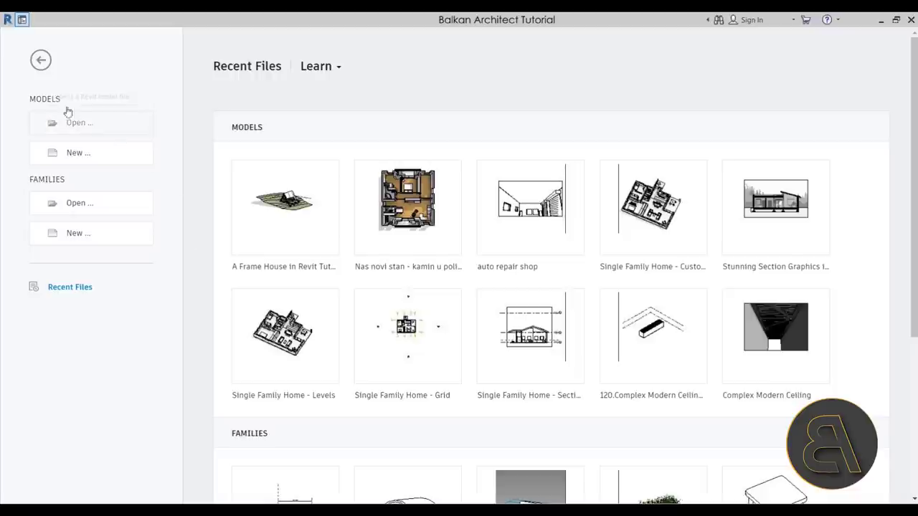
- Create a new project from the Balkan Architect Template - Metric template file
left_click(68, 159)
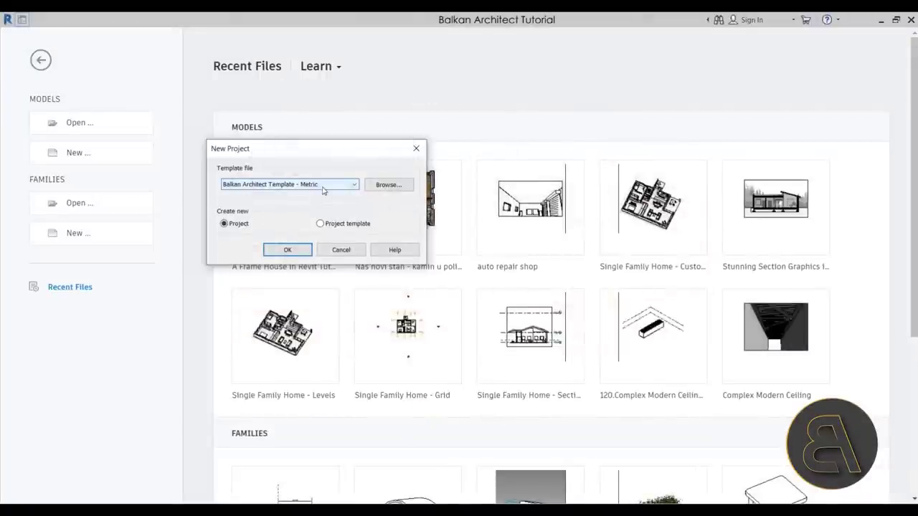
left_click(287, 249)
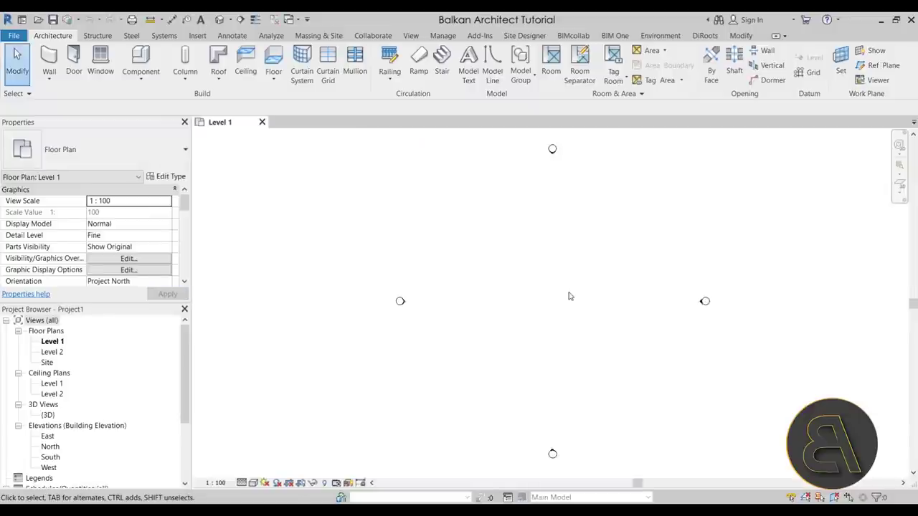
middle_click_drag(570, 296, 439, 299)
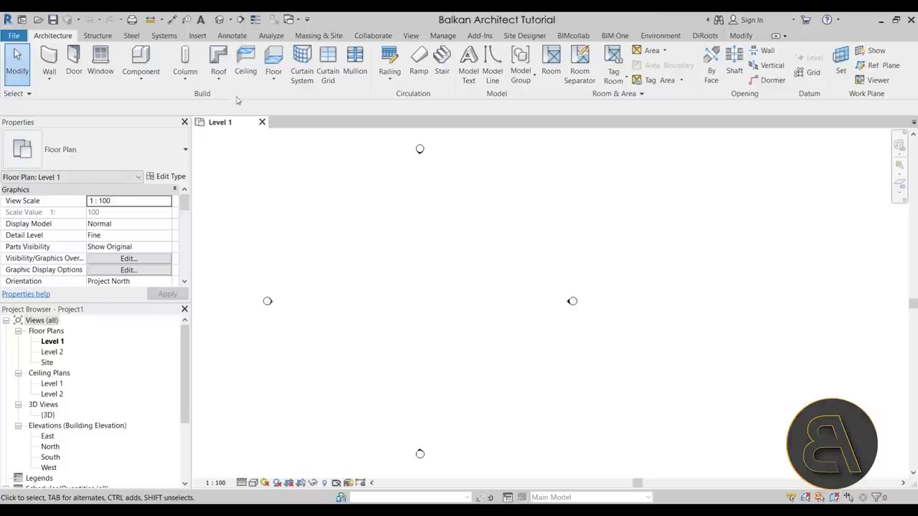
left_click(221, 77)
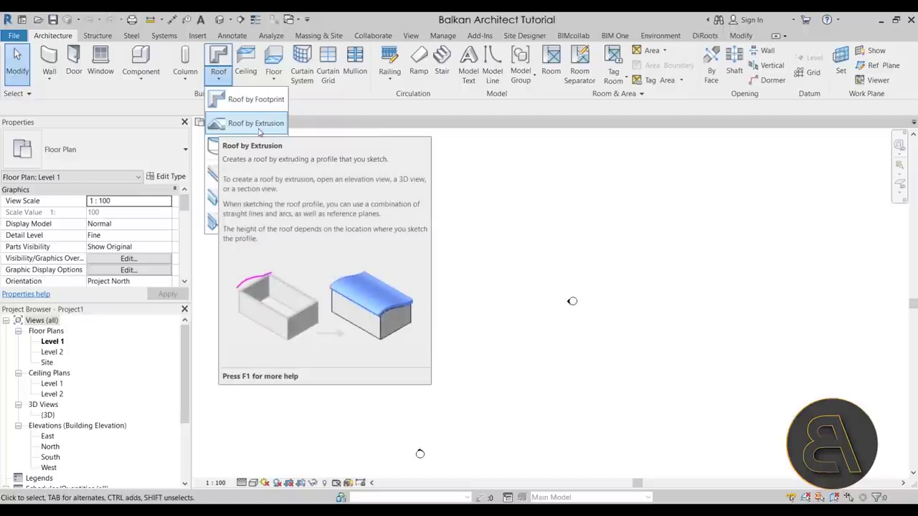
left_click(424, 257)
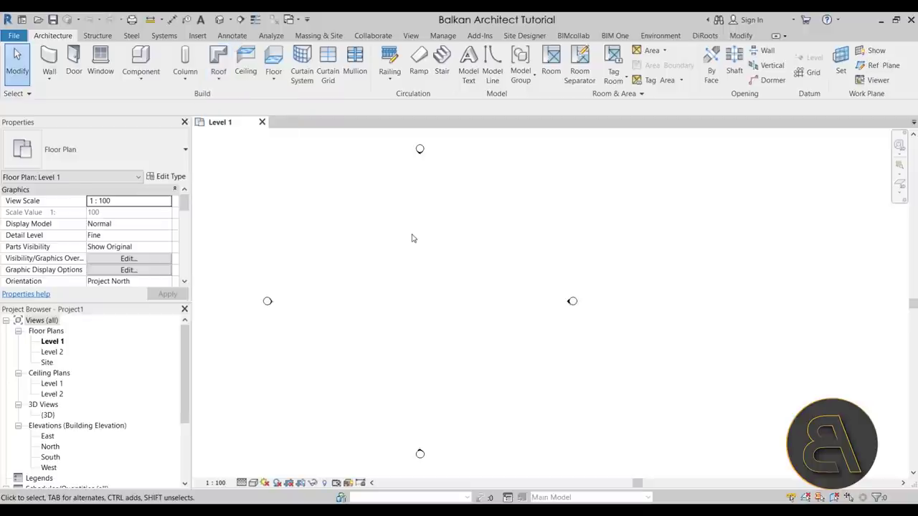
- Draw one horizontal grid line in the Level 1 plan, just below the middle of the area between the elevation markers
left_click(807, 73)
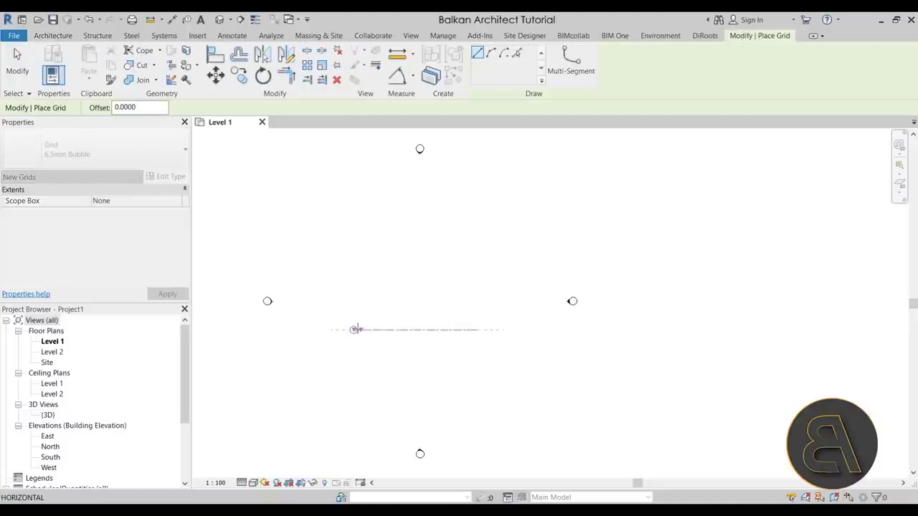
left_click(355, 329)
left_click(477, 329)
scroll(381, 334, "up", 2)
key("Escape")
key("Escape")
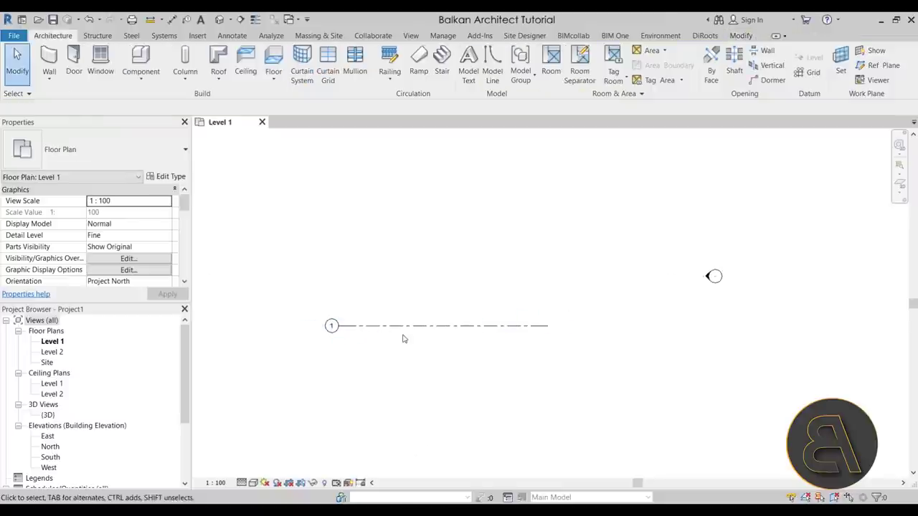
left_click(403, 332)
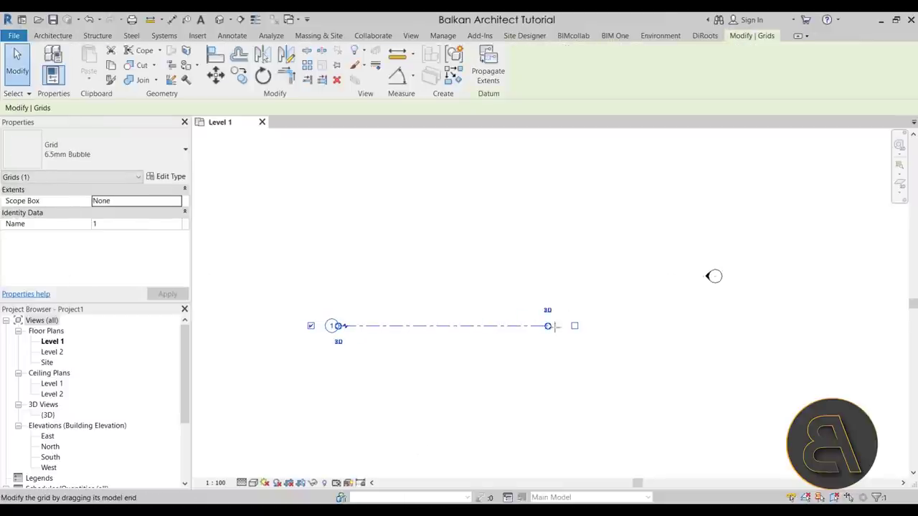
left_click(479, 346)
- Open the South elevation view from its marker in the plan
scroll(481, 347, "down", 3)
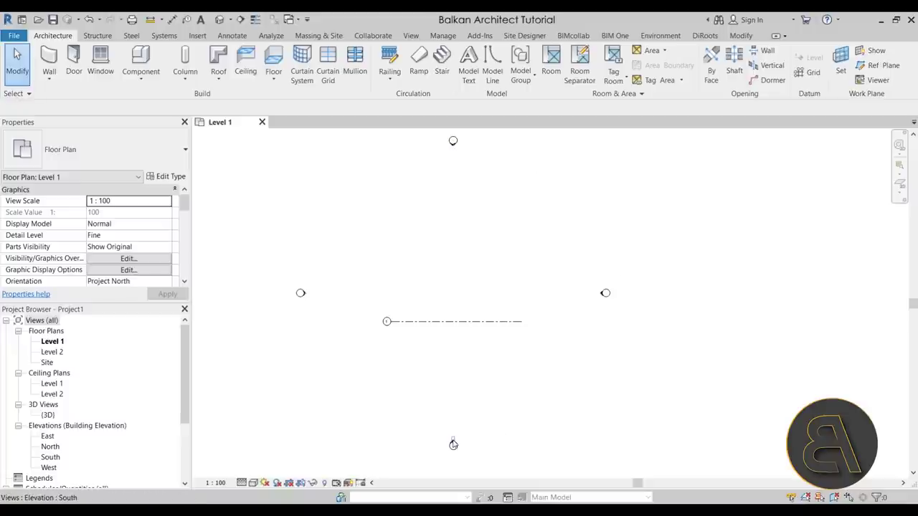
double_click(453, 444)
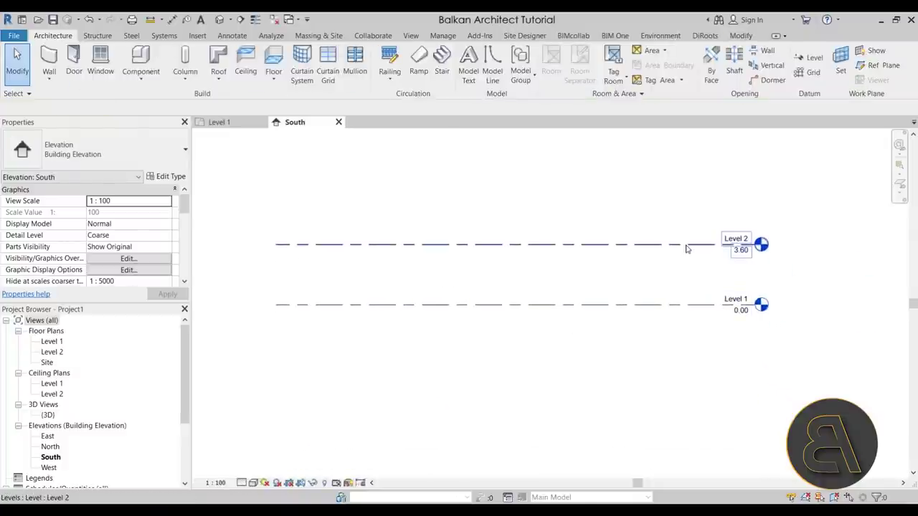
scroll(524, 294, "down", 2)
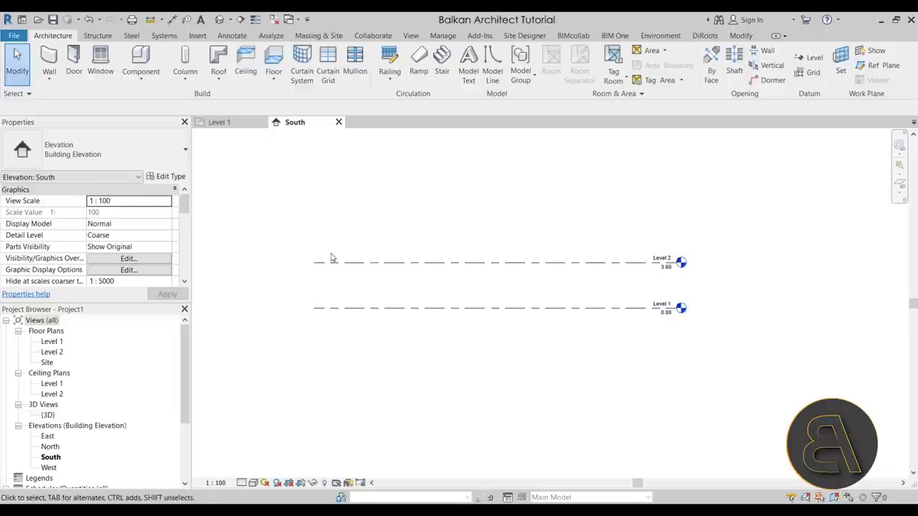
- Start a Roof by Extrusion and specify Grid : 1 by name as its work plane
left_click(213, 82)
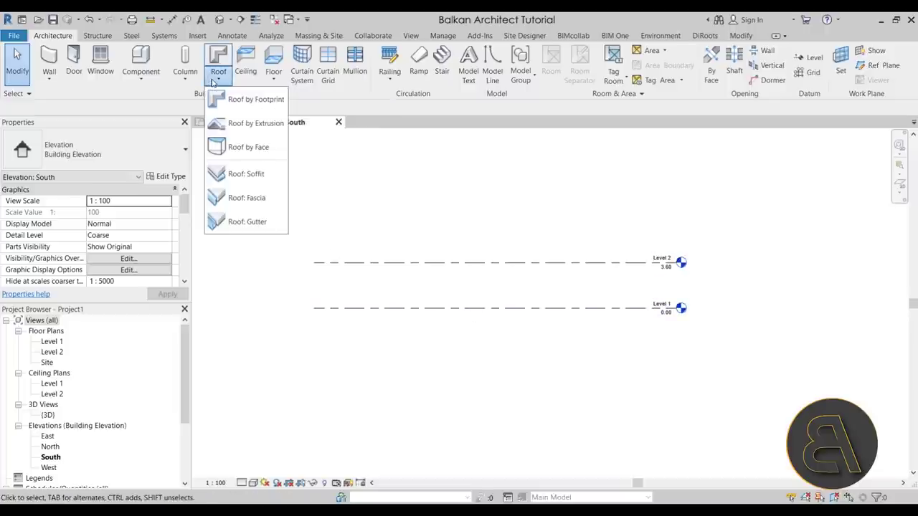
left_click(252, 125)
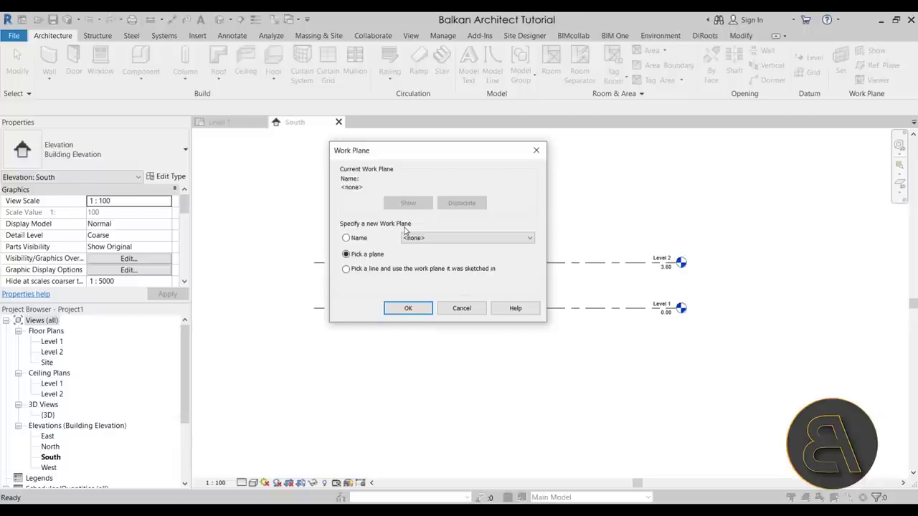
left_click(366, 238)
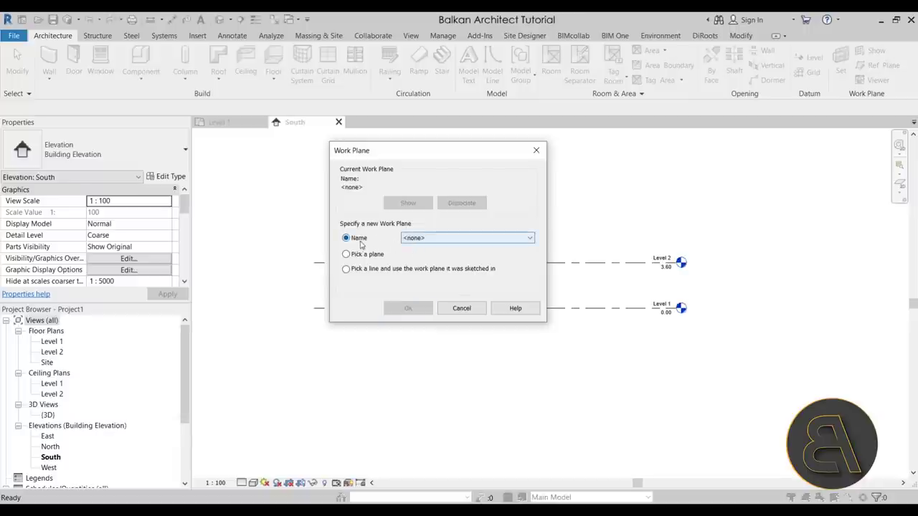
left_click(407, 238)
left_click(438, 254)
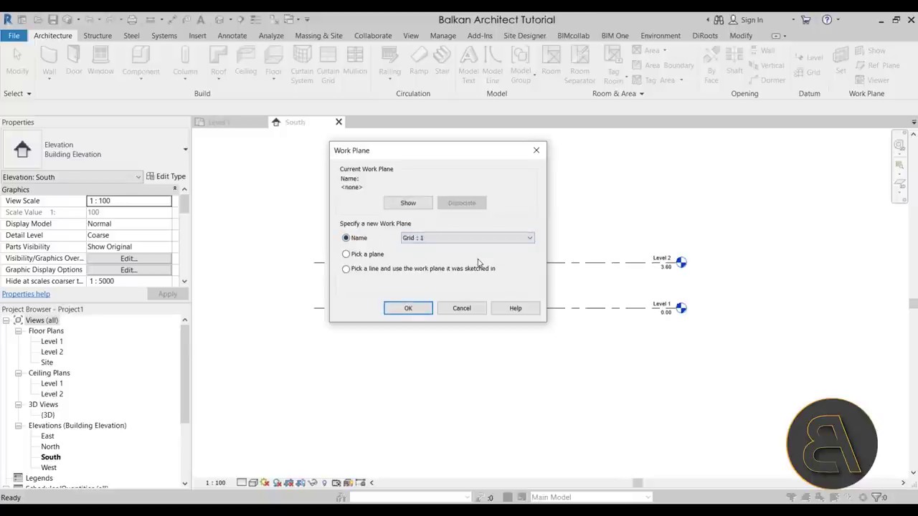
left_click(396, 310)
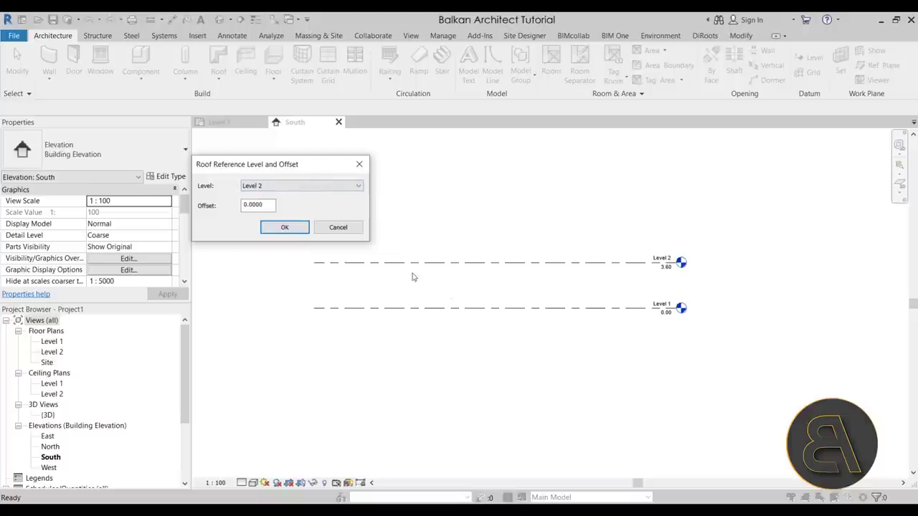
- Set the roof's reference level to Level 1 with a 0.0000 offset
left_click(302, 186)
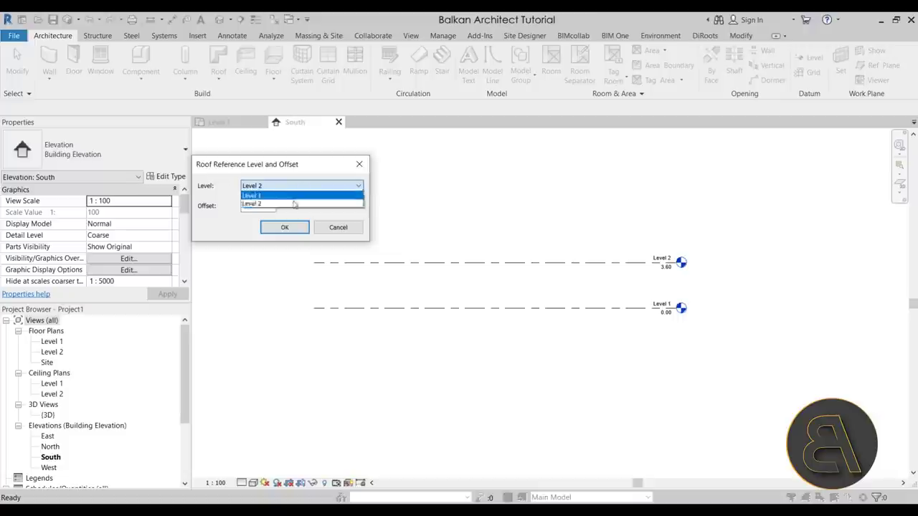
left_click(285, 202)
left_click(283, 229)
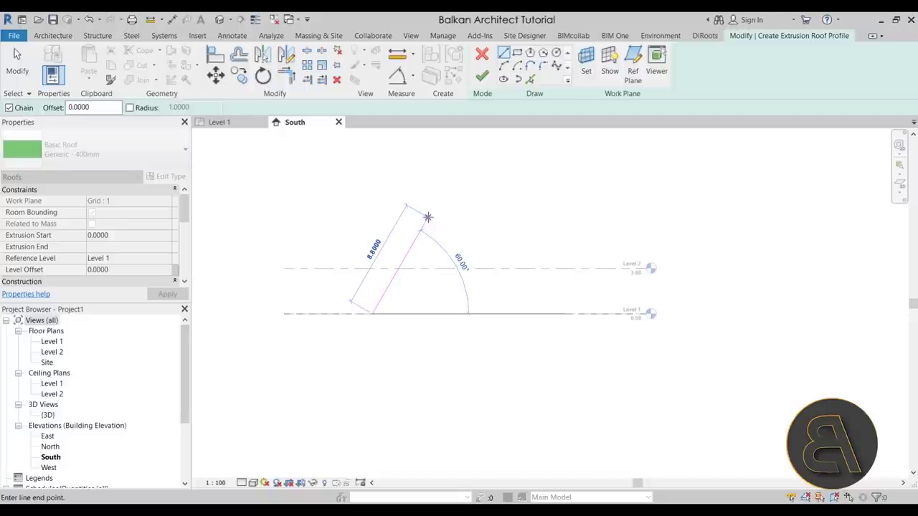
- Sketch an A-shaped roof profile of two lines rising from Level 1 at 60°, each about 8.8 m long, and finish the extrusion roof
left_click(428, 218)
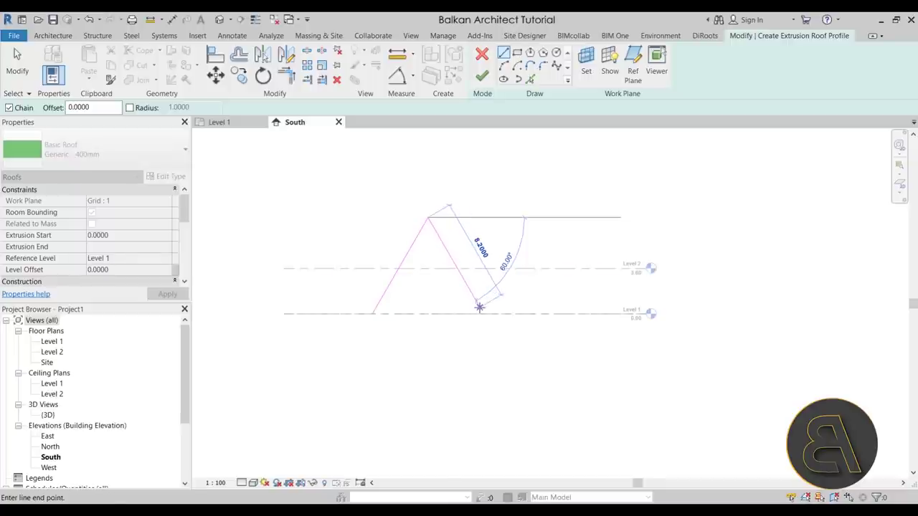
left_click(483, 313)
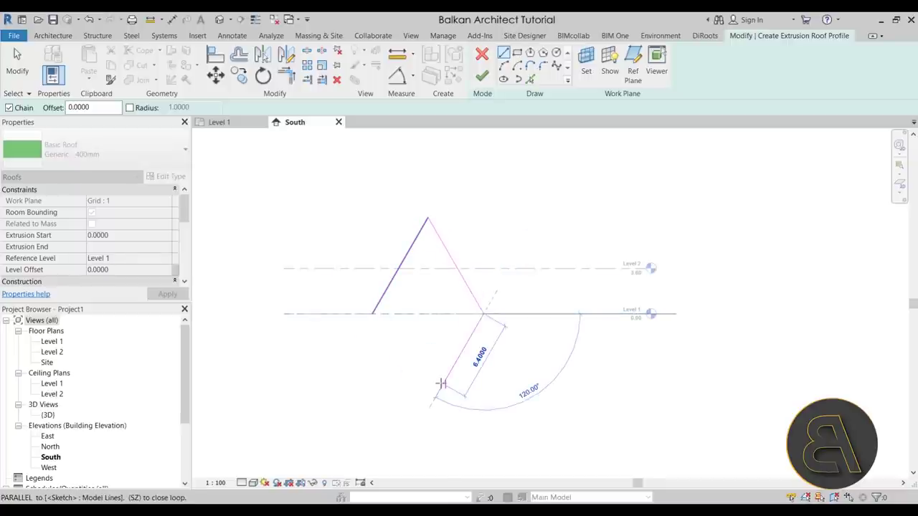
key("Escape")
key("Escape")
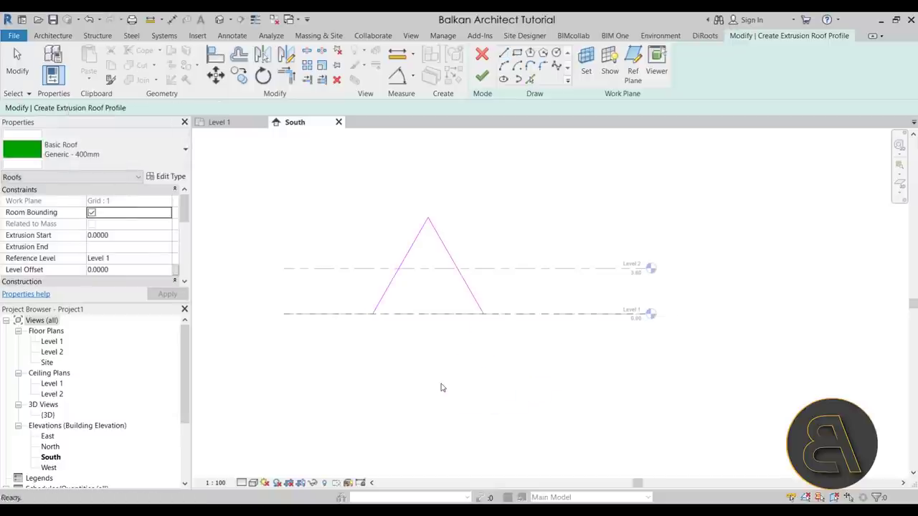
scroll(432, 281, "up", 3)
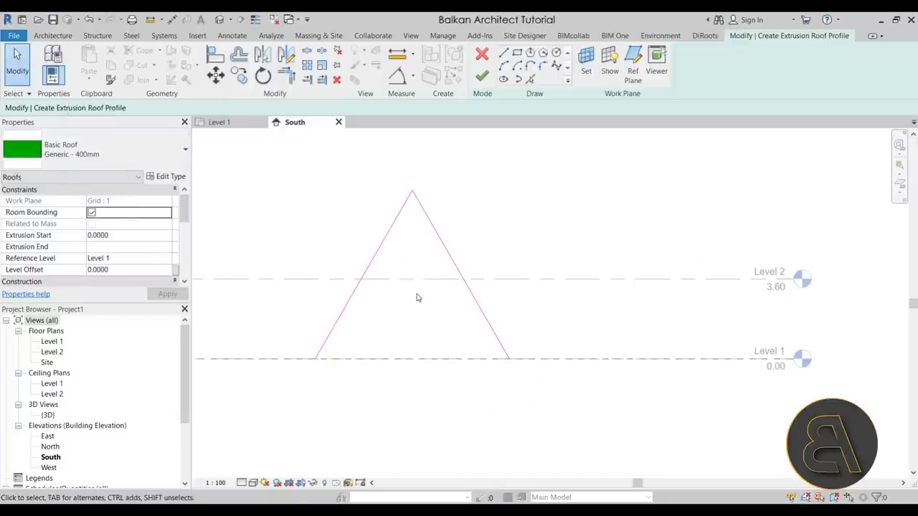
left_click(482, 76)
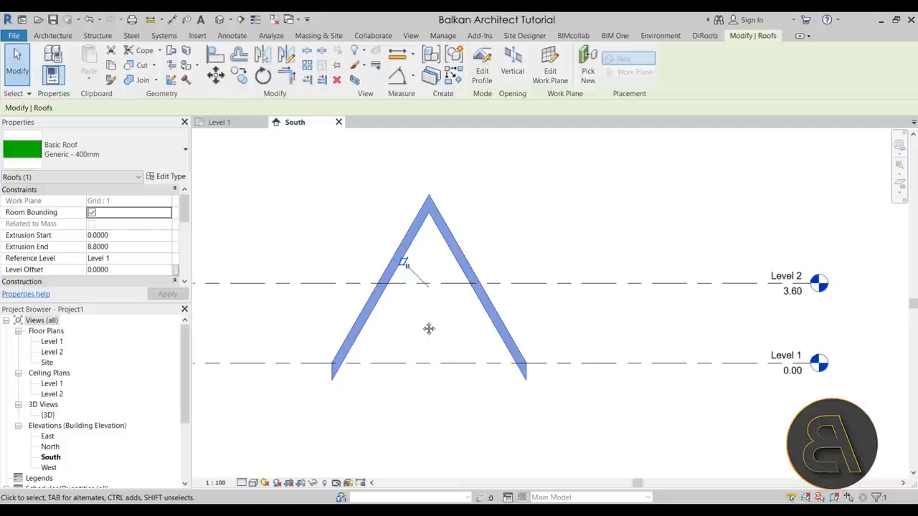
- Set the roof's rafter cut to Two Cut - Plumb and apply it
middle_click_drag(429, 329, 435, 323)
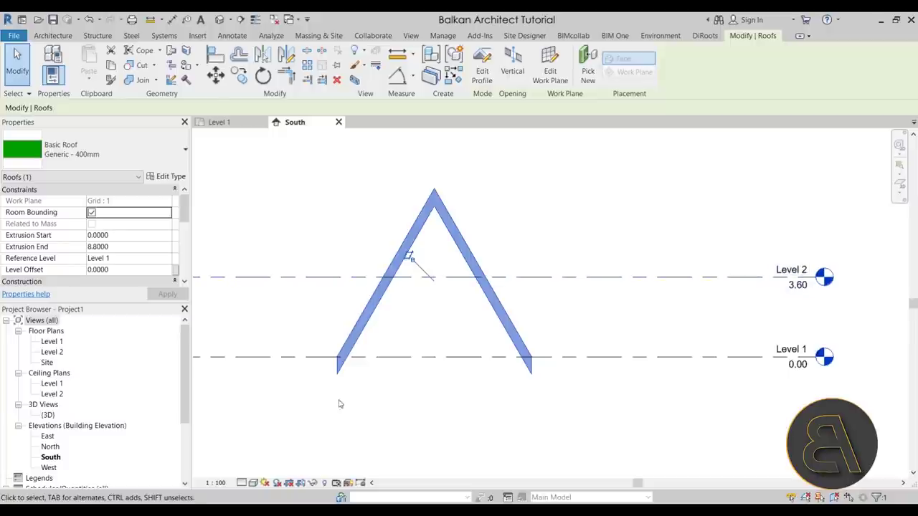
scroll(338, 401, "up", 3)
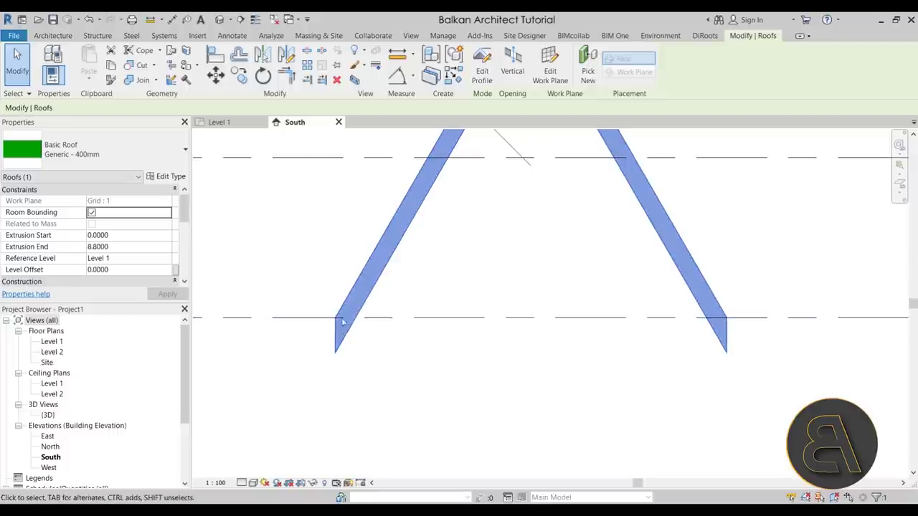
scroll(356, 332, "down", 2)
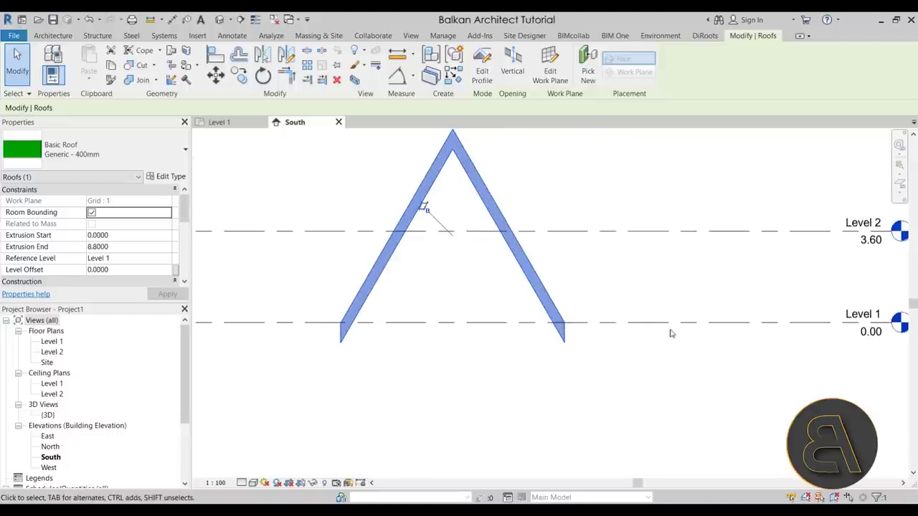
middle_click_drag(474, 388, 453, 384)
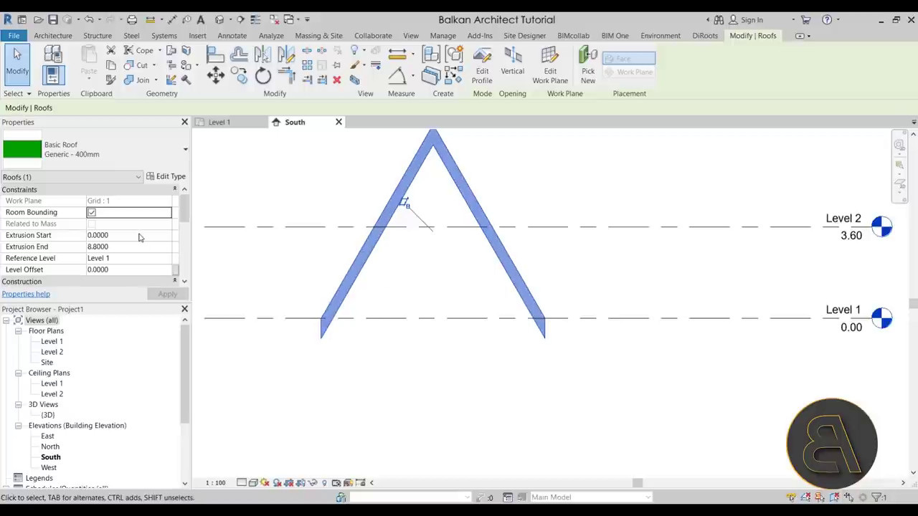
scroll(138, 233, "down", 3)
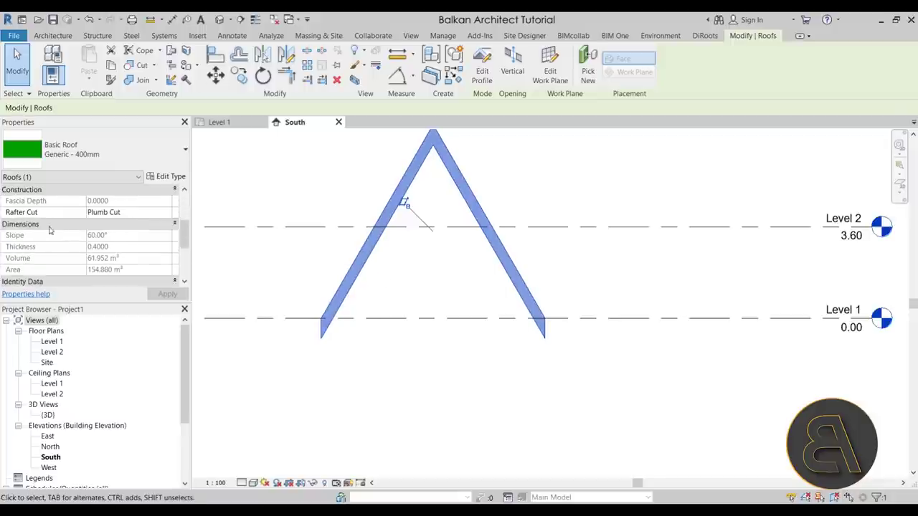
left_click(166, 212)
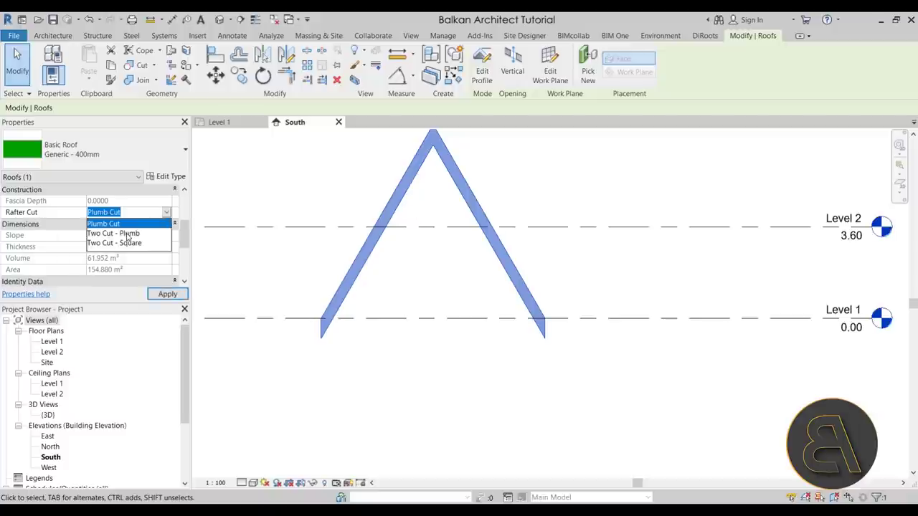
left_click(114, 234)
left_click(167, 294)
left_click(378, 377)
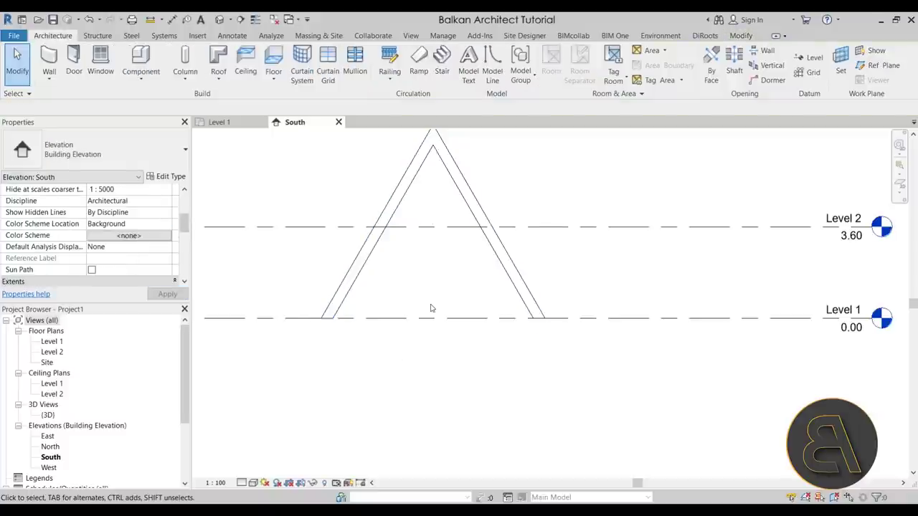
scroll(431, 308, "down", 3)
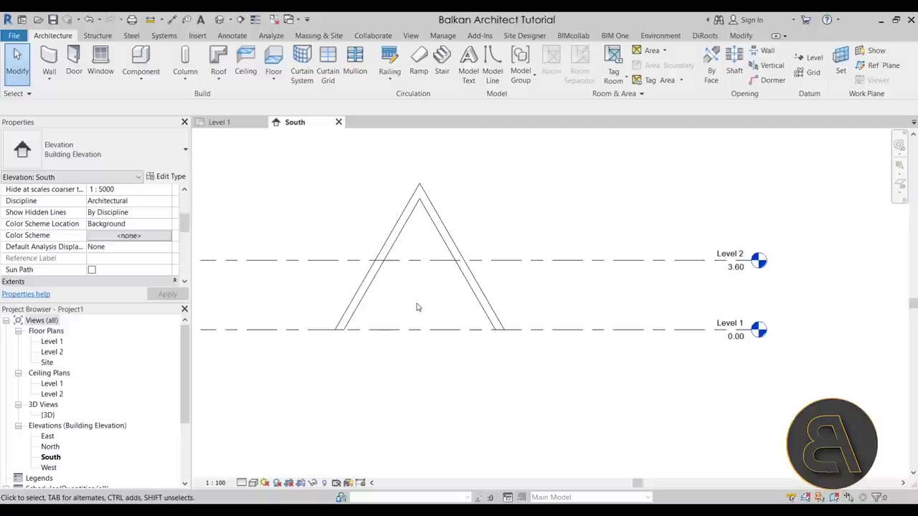
- In the Level 1 plan, stretch the roof northward to an extrusion start of about -18.2 and set its extrusion end to 1.6
key("ctrl+Tab")
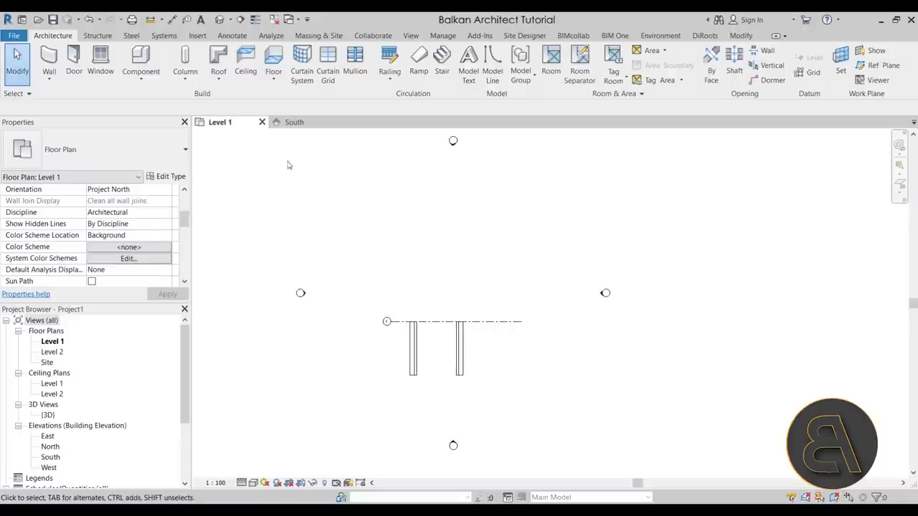
left_click(423, 347)
left_click_drag(435, 316, 434, 212)
left_click_drag(435, 378, 437, 335)
scroll(434, 339, "up", 2)
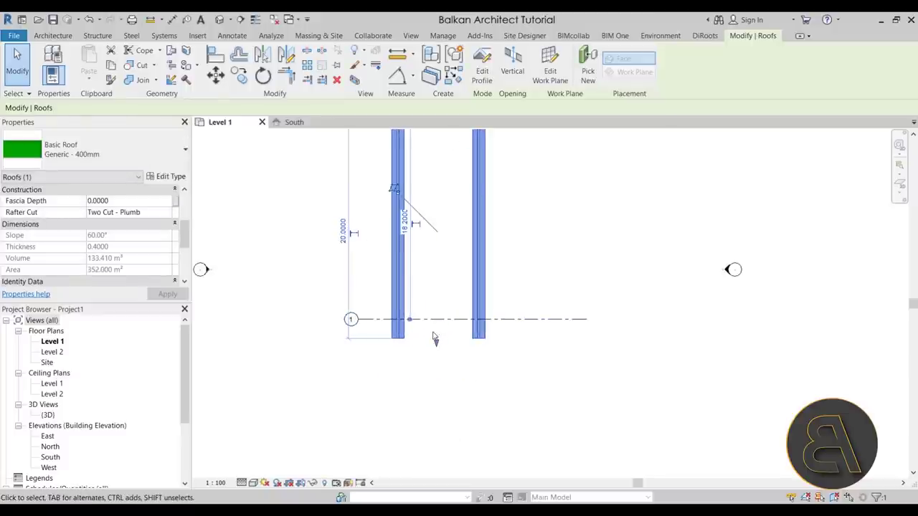
scroll(153, 248, "up", 3)
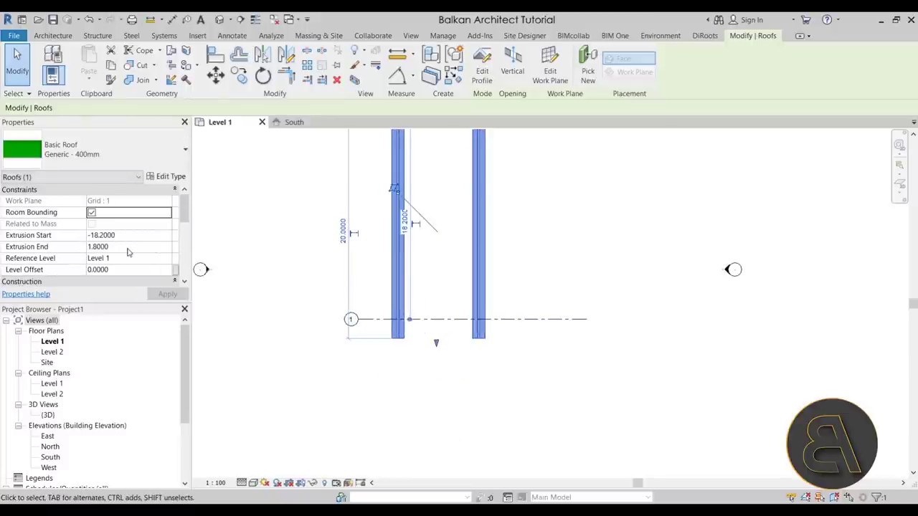
left_click(129, 247)
type("1.6")
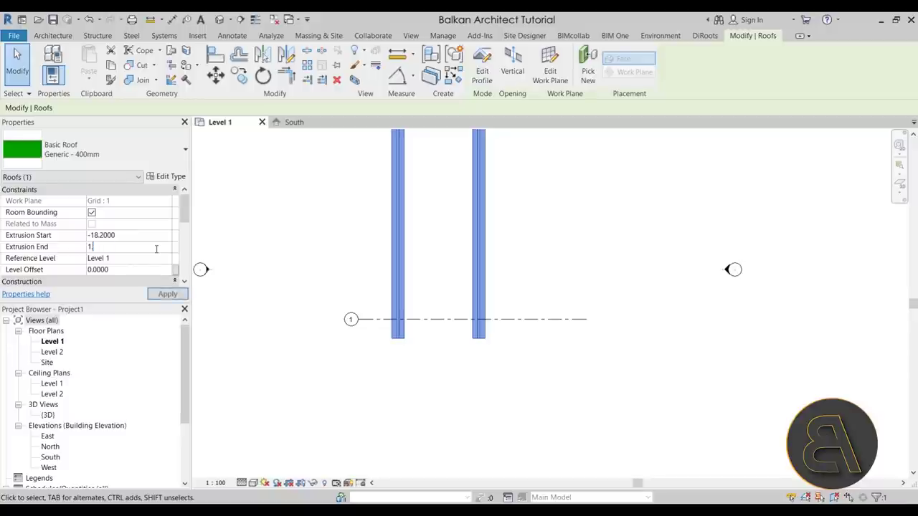
key("Return")
- Copy Grid 1 northward twice with multiple copying, placing Grids 2 and 3 evenly spaced across the roof
middle_click_drag(508, 290, 488, 320)
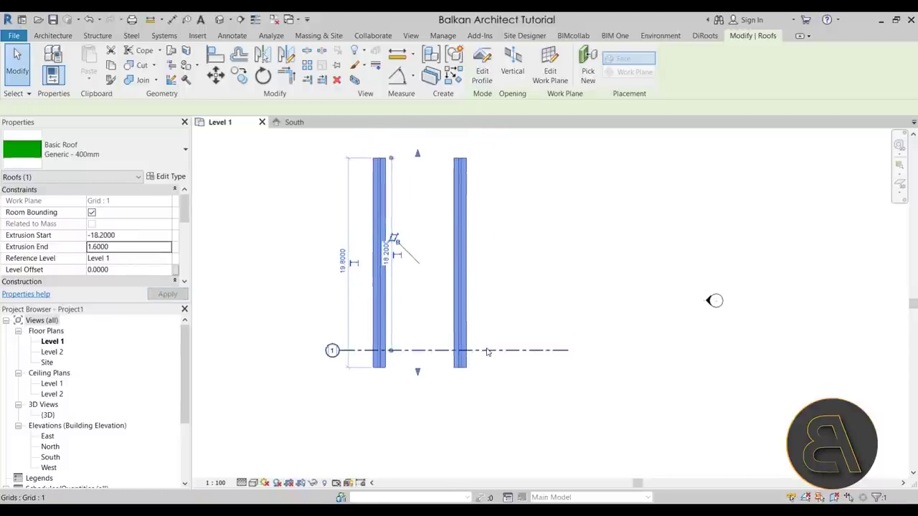
left_click(363, 349)
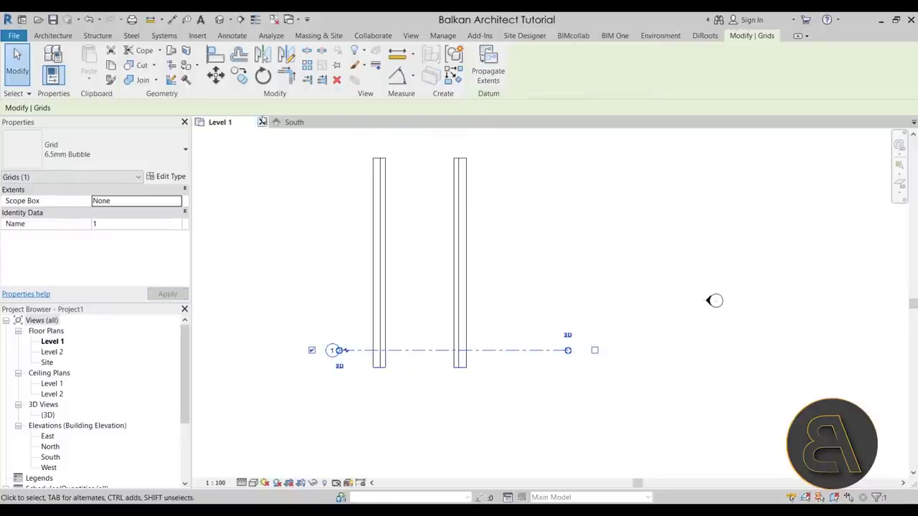
left_click(238, 75)
left_click(157, 107)
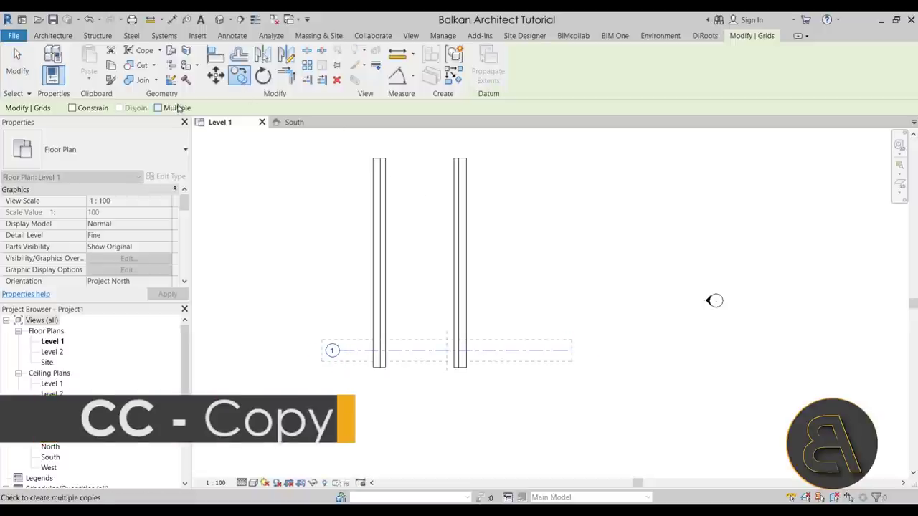
left_click(419, 349)
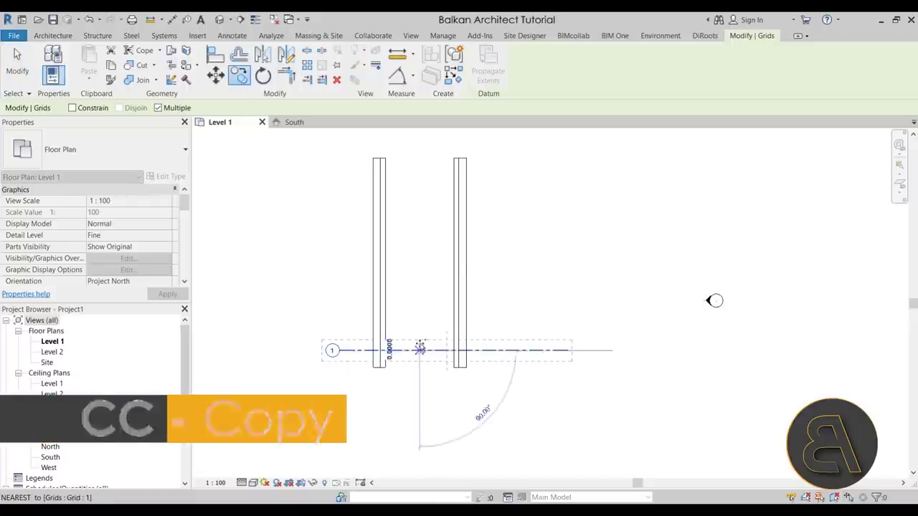
left_click(419, 297)
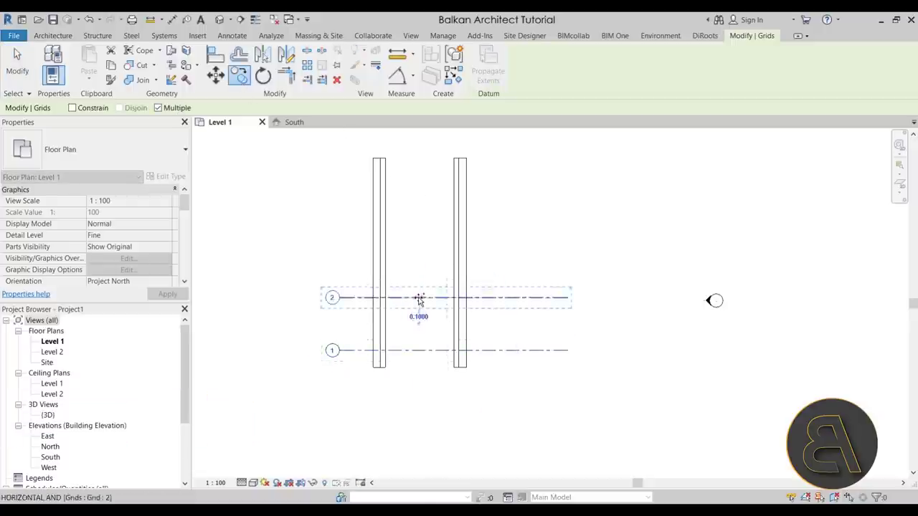
left_click(419, 244)
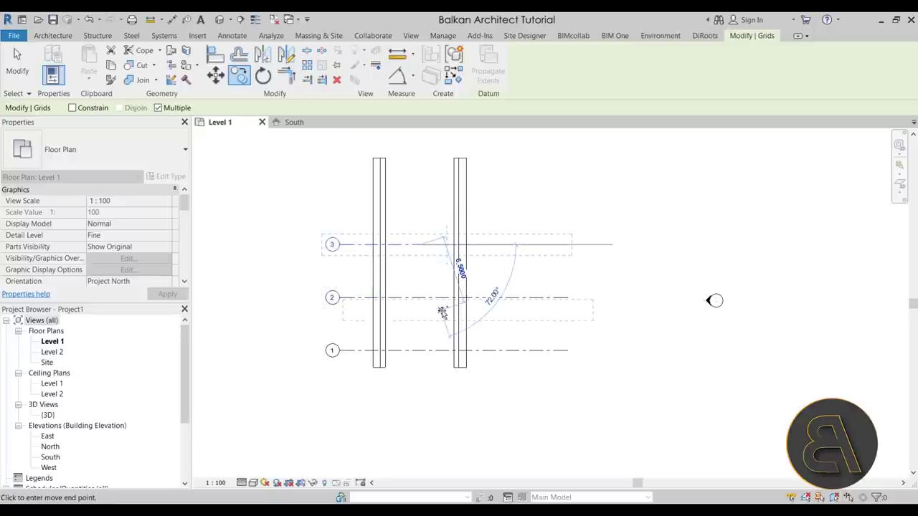
key("Escape")
left_click(443, 304)
- Shorten the roof's north end so that it stops a little beyond Grid 3
left_click(380, 273)
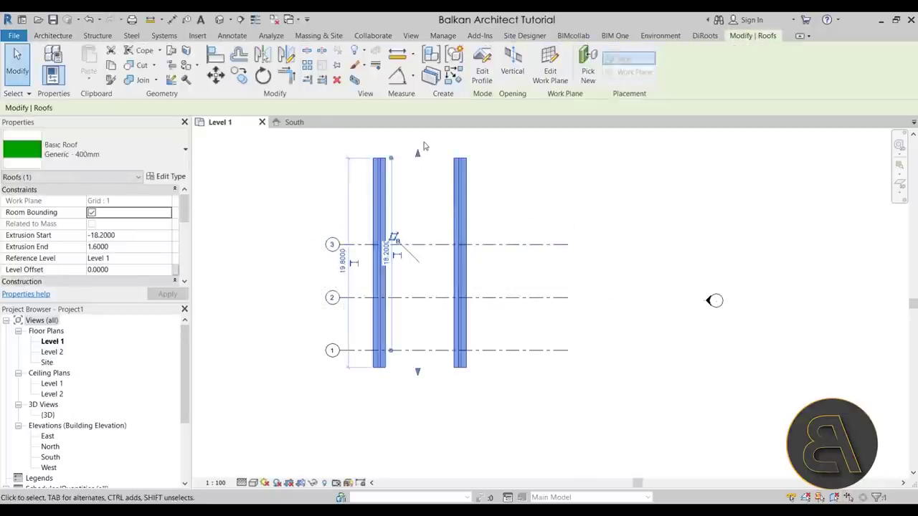
left_click_drag(416, 226, 418, 228)
scroll(417, 235, "up", 1)
left_click(450, 236)
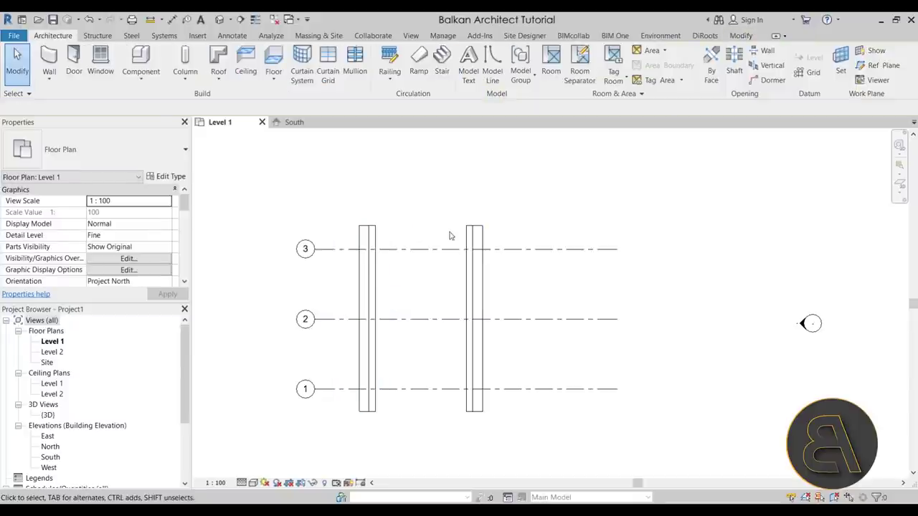
left_click(381, 243)
left_click(420, 303)
- Open the default 3D view and examine the A-shaped roof from several sides
middle_click_drag(437, 301, 401, 274)
scroll(400, 274, "down", 1)
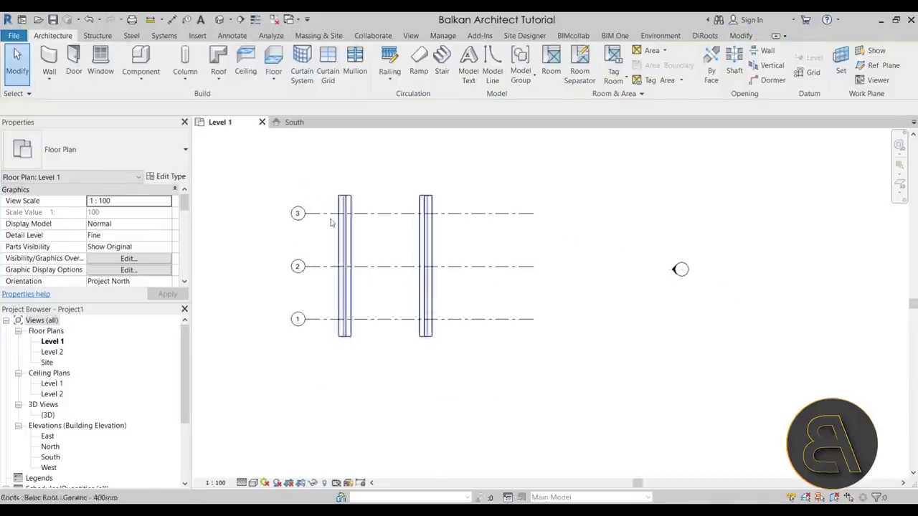
left_click(219, 19)
middle_click_drag(513, 339, 555, 363, "shift")
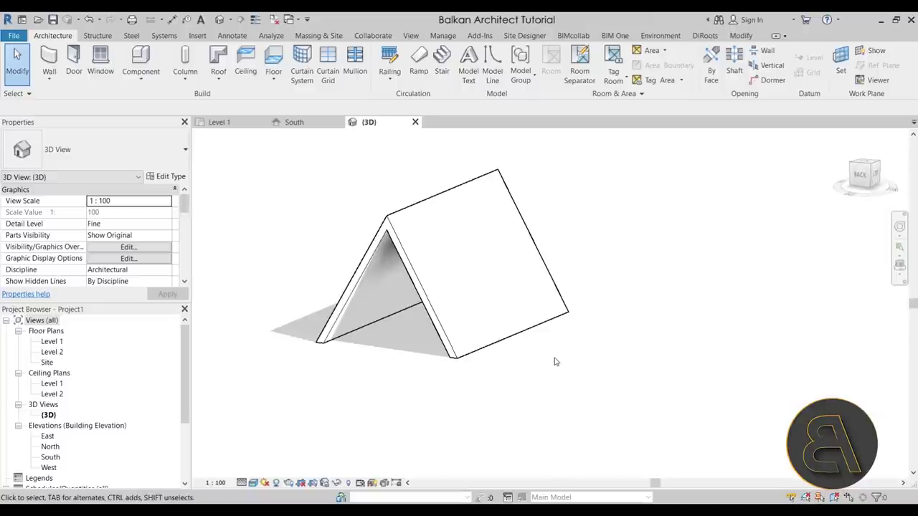
middle_click_drag(398, 409, 423, 414, "shift")
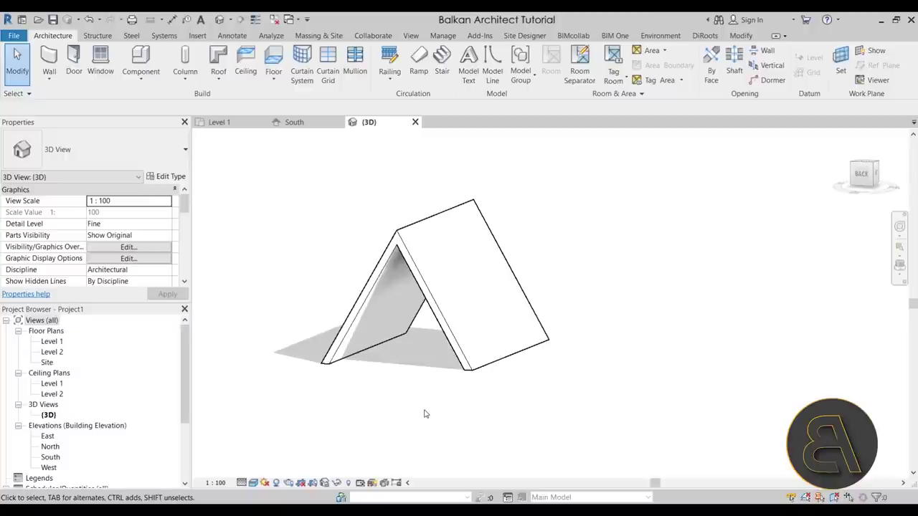
- Start a structural Beam in the South elevation and specify Grid : 1 by name as its work plane
left_click(292, 123)
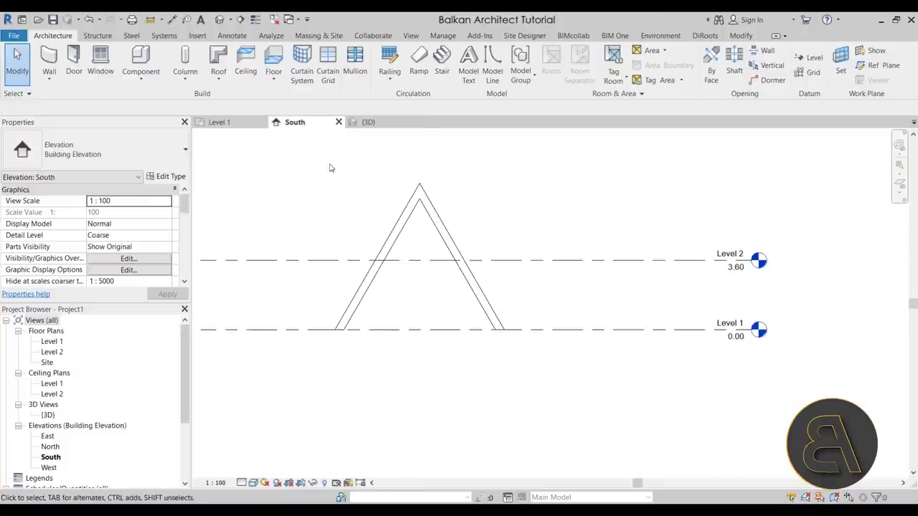
middle_click_drag(433, 306, 382, 310)
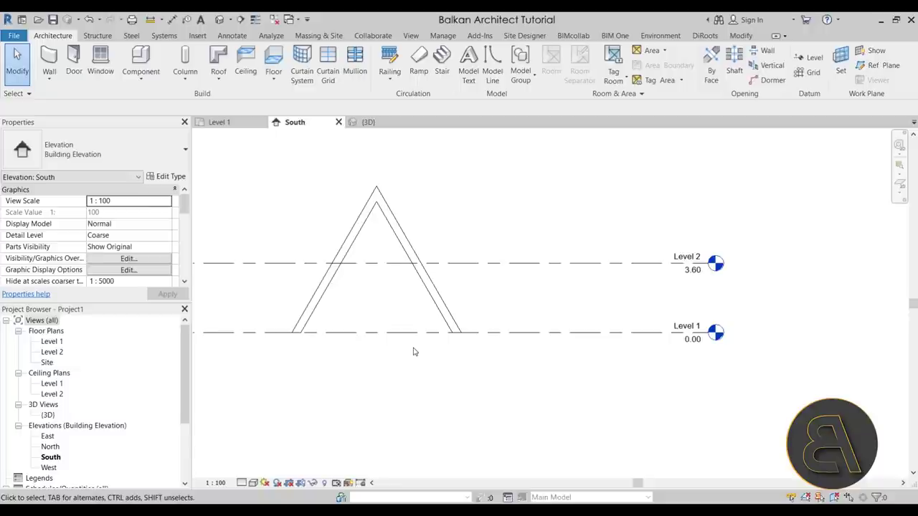
left_click(93, 36)
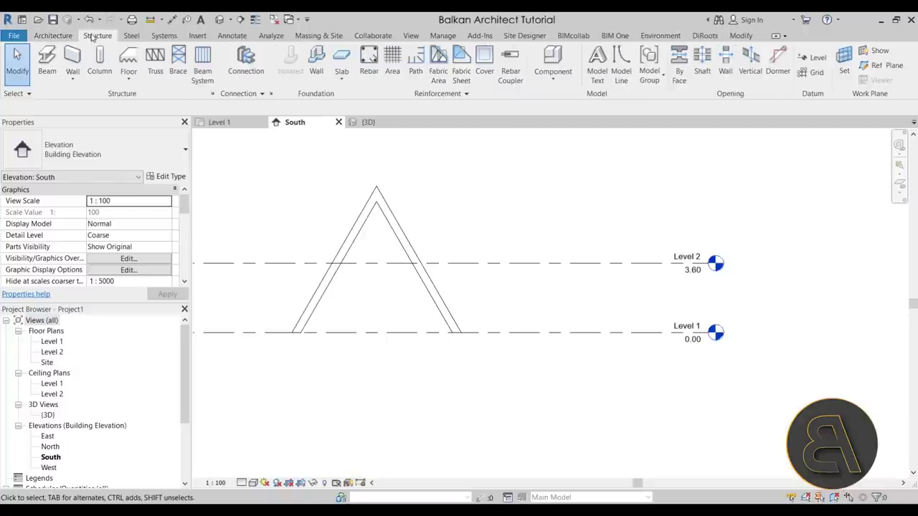
left_click(47, 74)
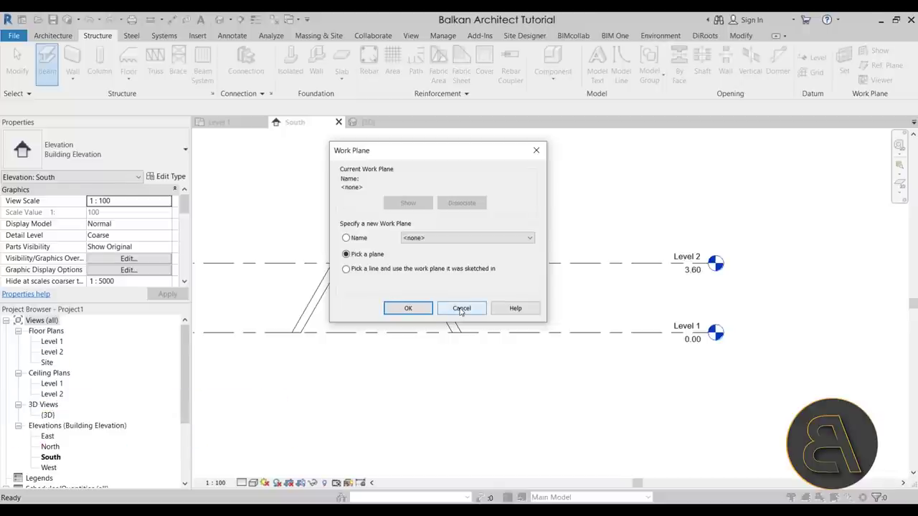
left_click(352, 243)
left_click(416, 240)
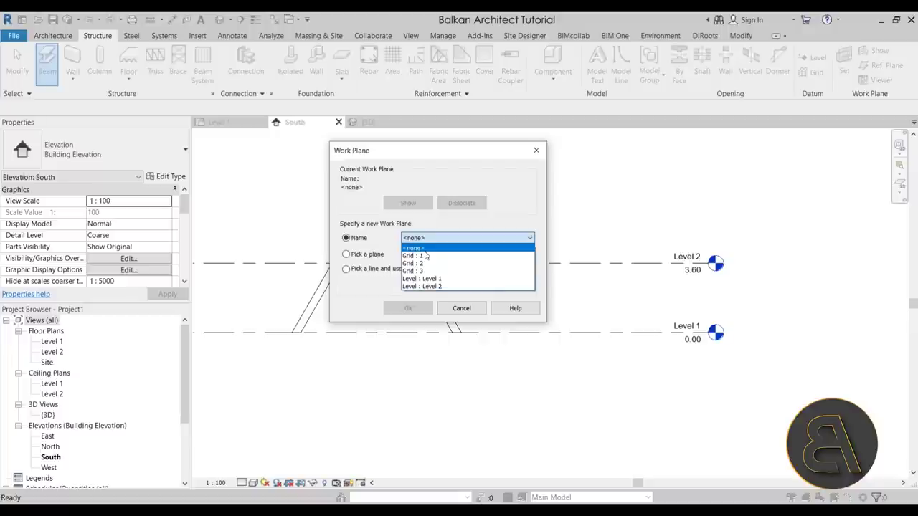
left_click(424, 258)
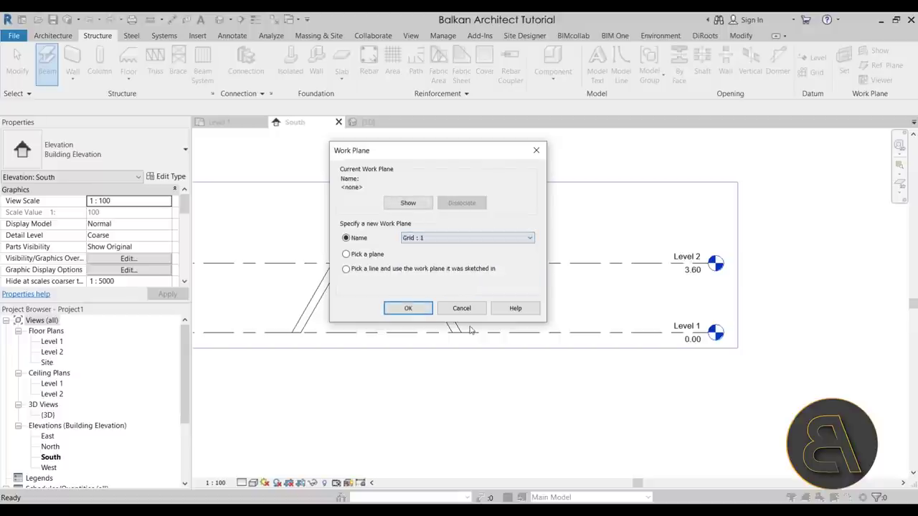
left_click(408, 309)
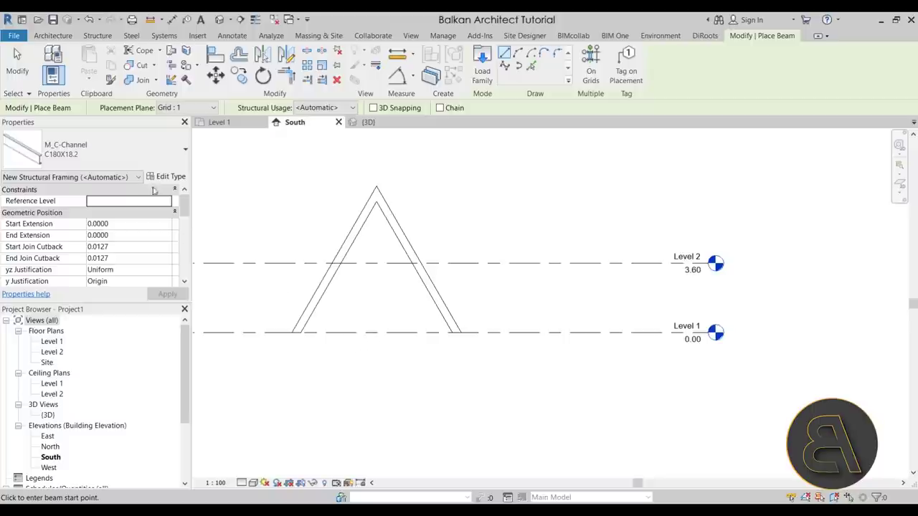
- Choose the M_Timber 184x337 type and draw a beam along the roof's inner west slope from Level 1 to the inner apex
left_click(108, 152)
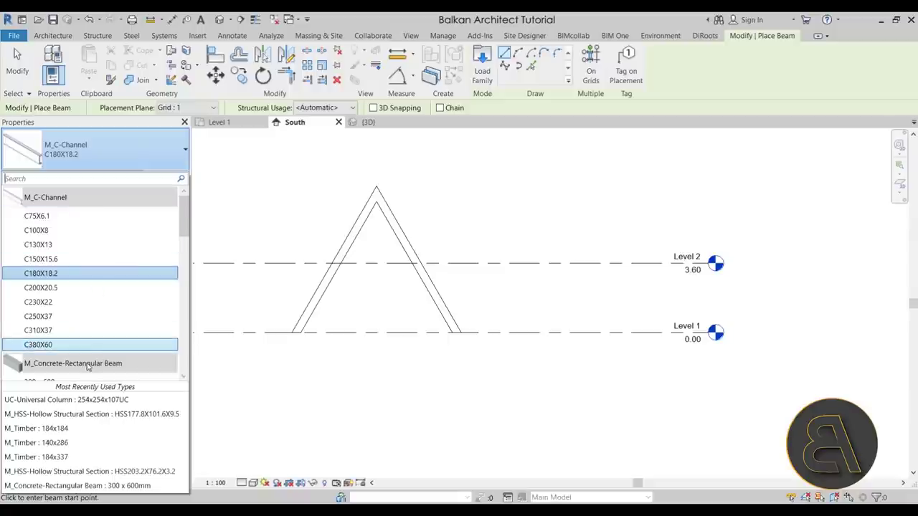
scroll(107, 254, "down", 5)
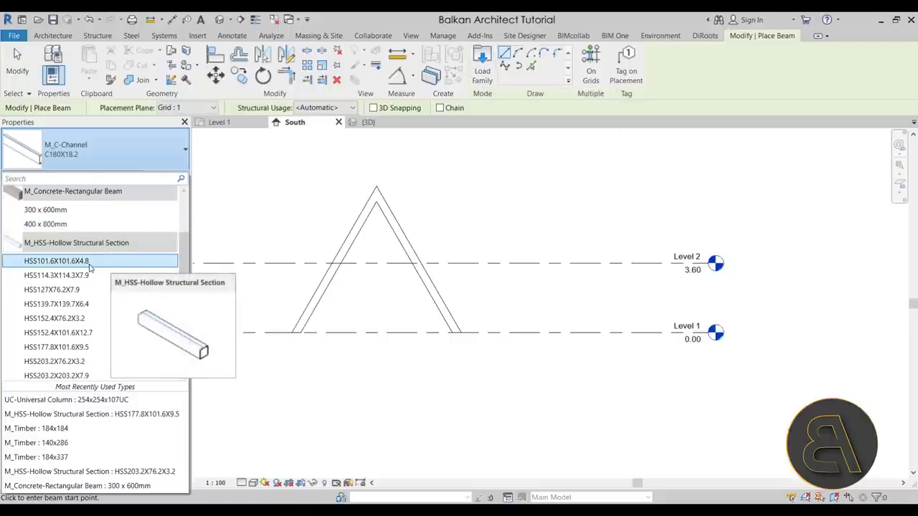
scroll(111, 231, "down", 6)
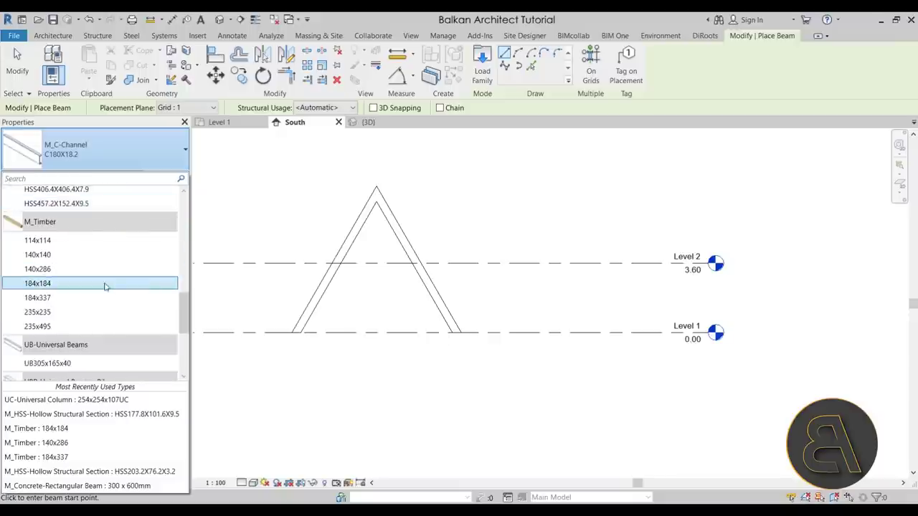
left_click(43, 298)
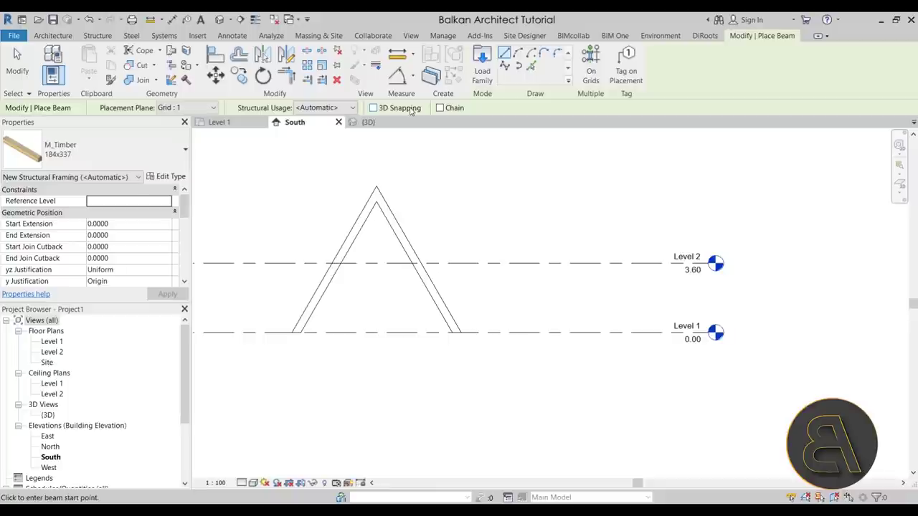
left_click(301, 332)
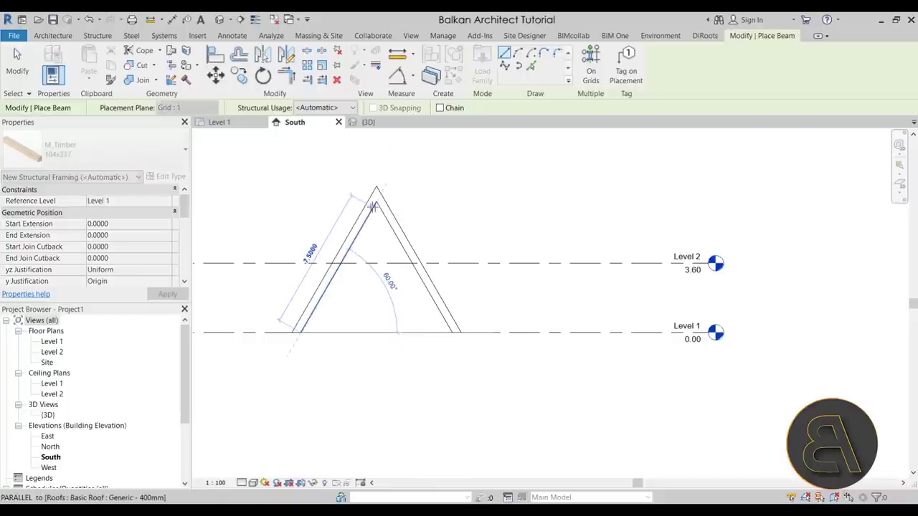
left_click(375, 203)
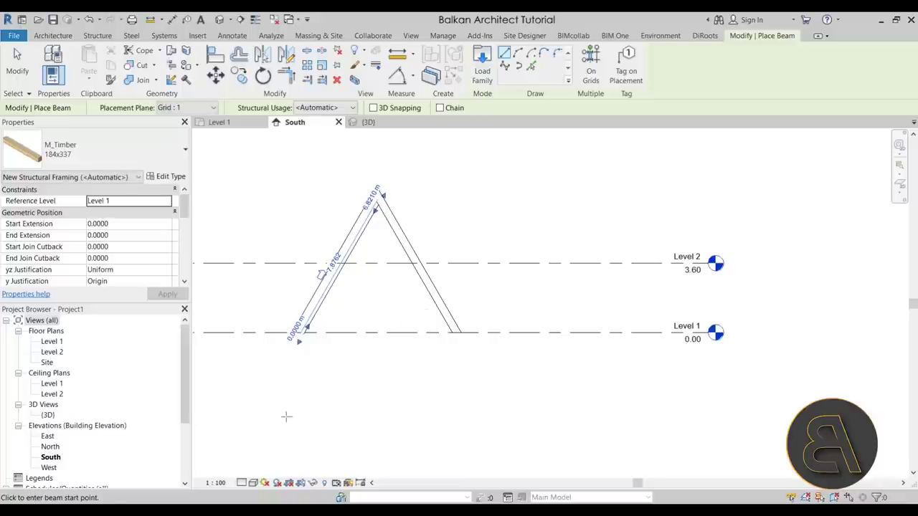
- Set the South elevation's detail level to Fine
scroll(369, 217, "up", 4)
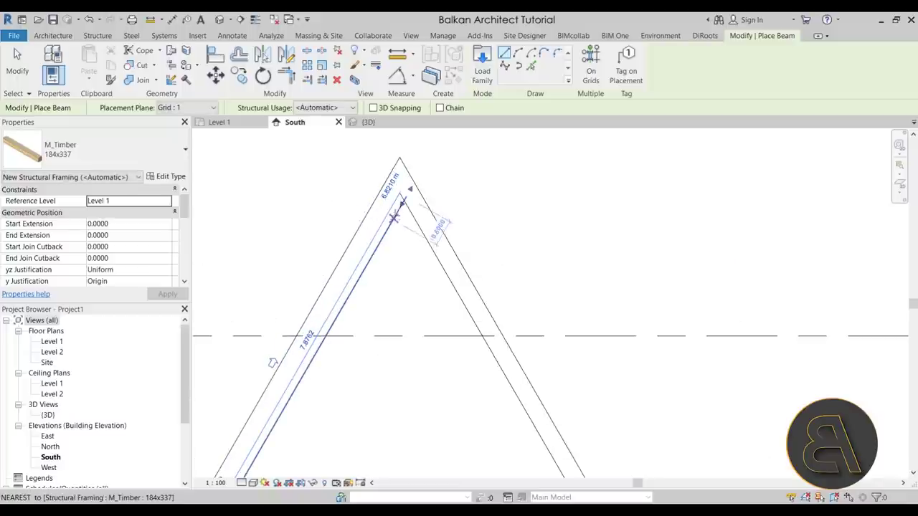
scroll(391, 224, "down", 4)
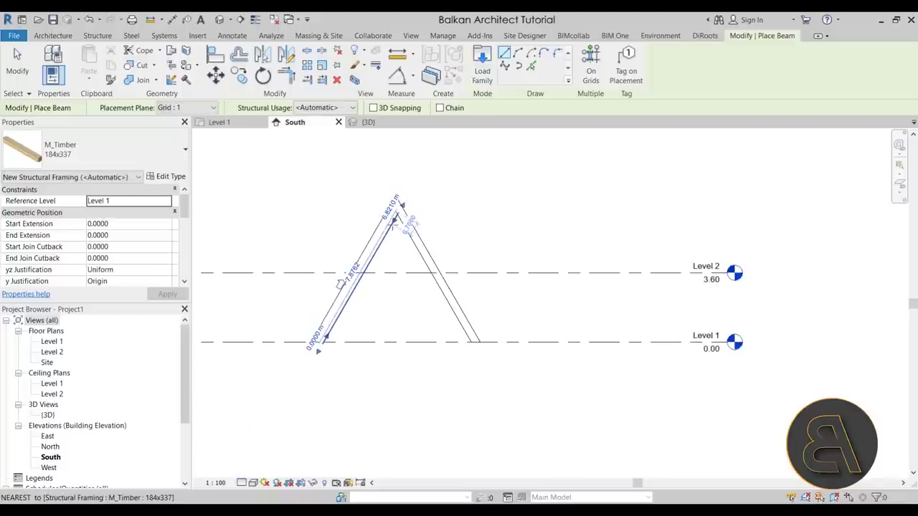
left_click(242, 483)
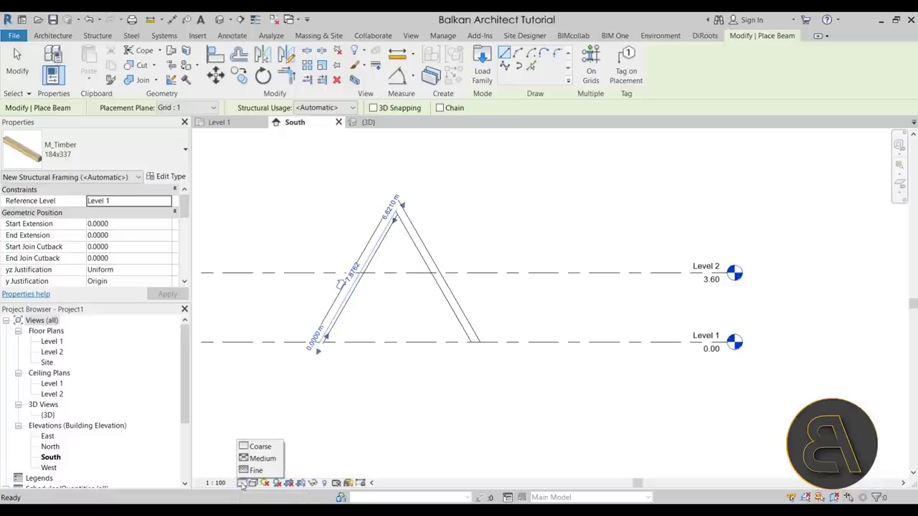
left_click(256, 470)
- Draw a timber beam from the inner apex down the east slope, continuing well below Level 1 to about 12.8 m long
scroll(396, 249, "up", 3)
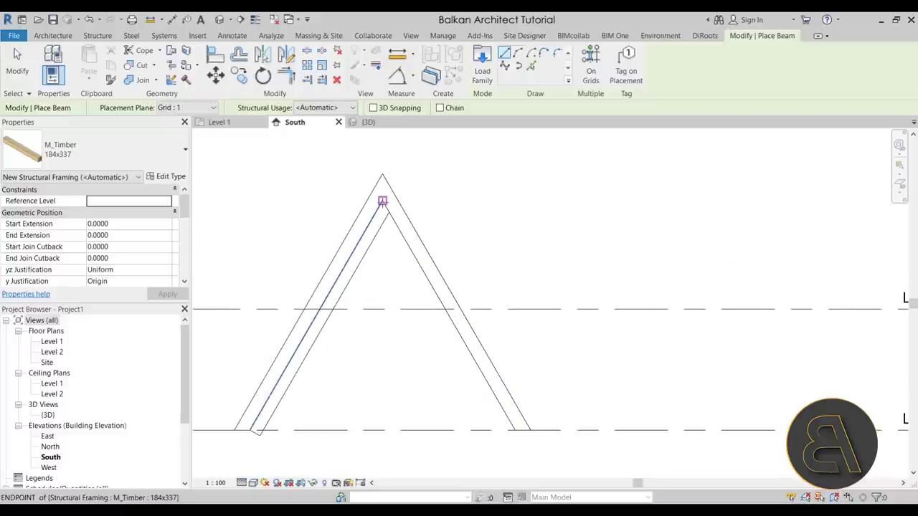
left_click(382, 203)
scroll(425, 276, "down", 4)
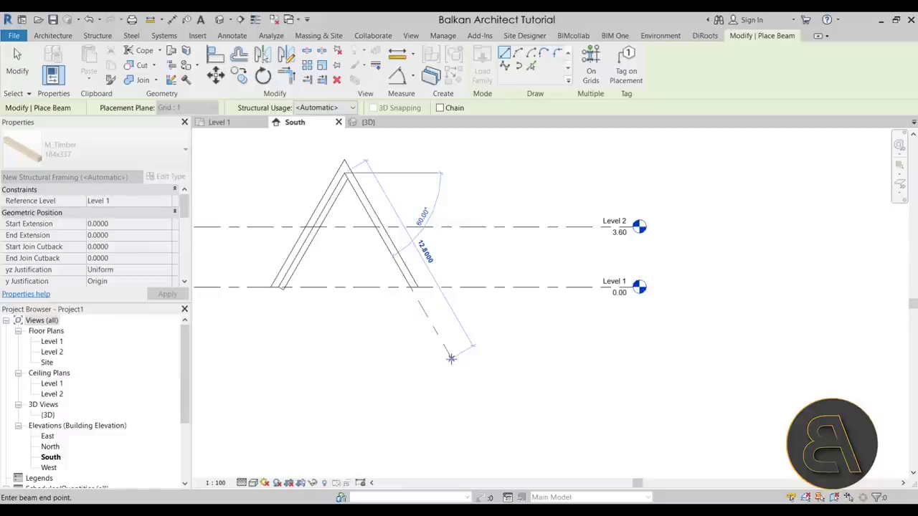
left_click(452, 359)
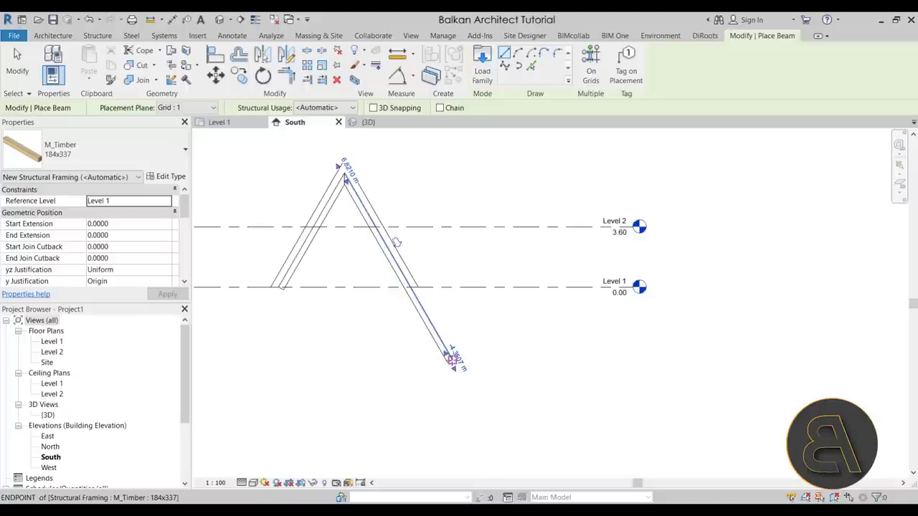
- Draw a beam from the lower end up to Level 1 at 60°, and a horizontal beam about 12.9 m long along Level 1 closing the frame
left_click(452, 358)
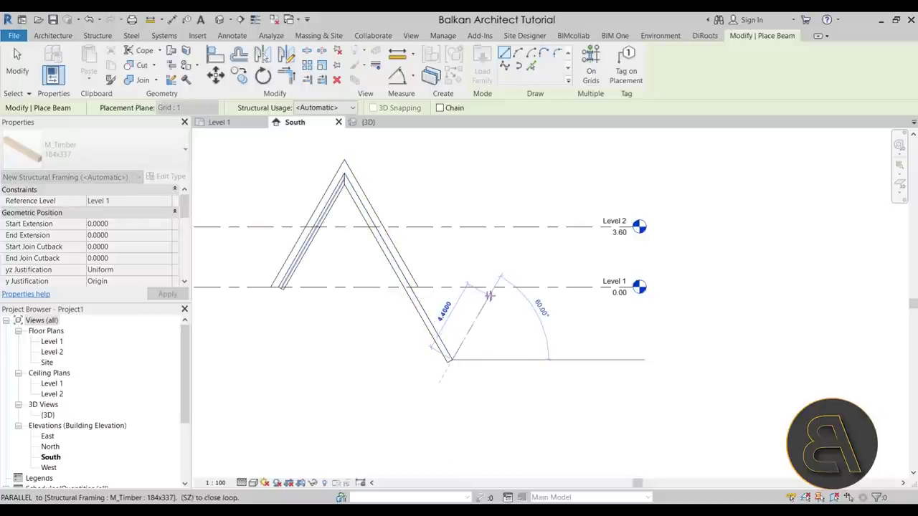
left_click(493, 288)
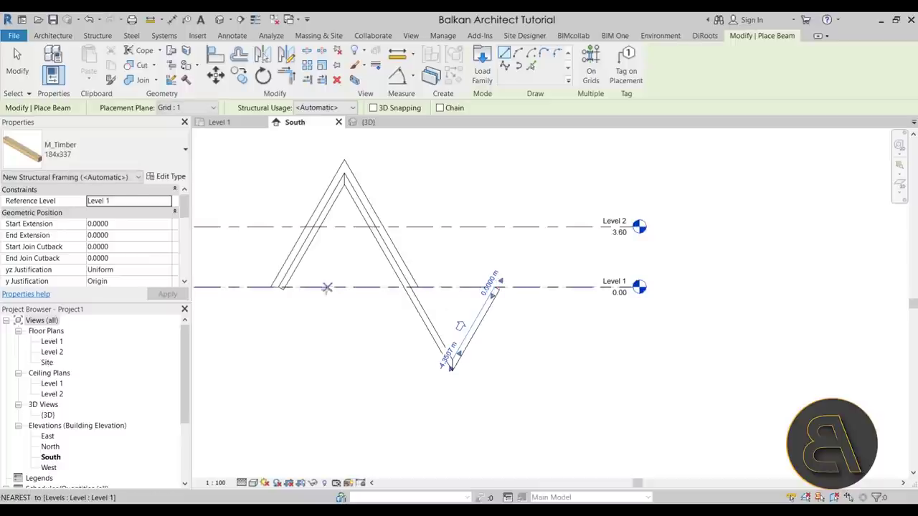
left_click(278, 287)
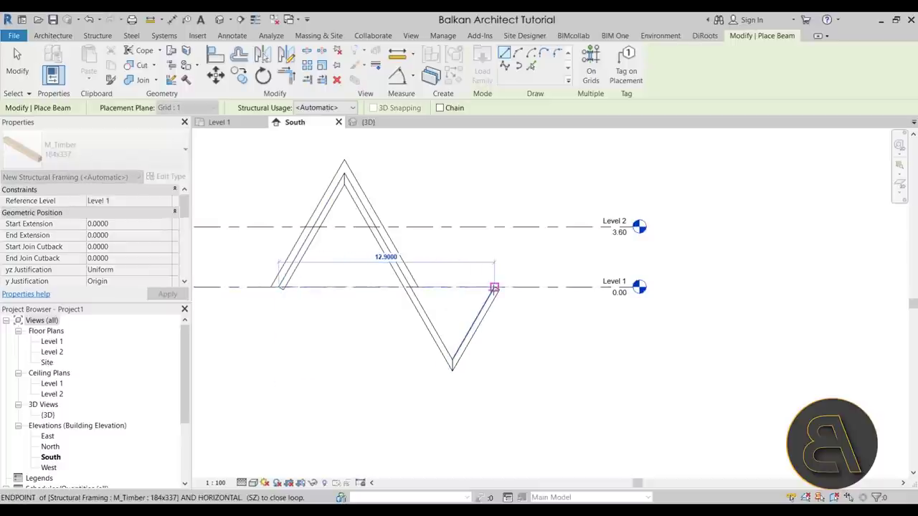
left_click(493, 289)
scroll(364, 277, "up", 3)
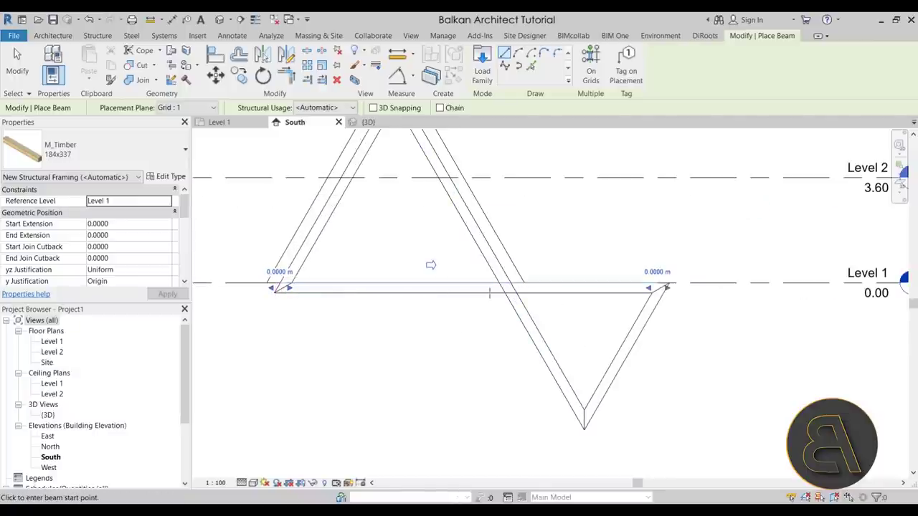
key("Escape")
key("Escape")
scroll(495, 299, "down", 3)
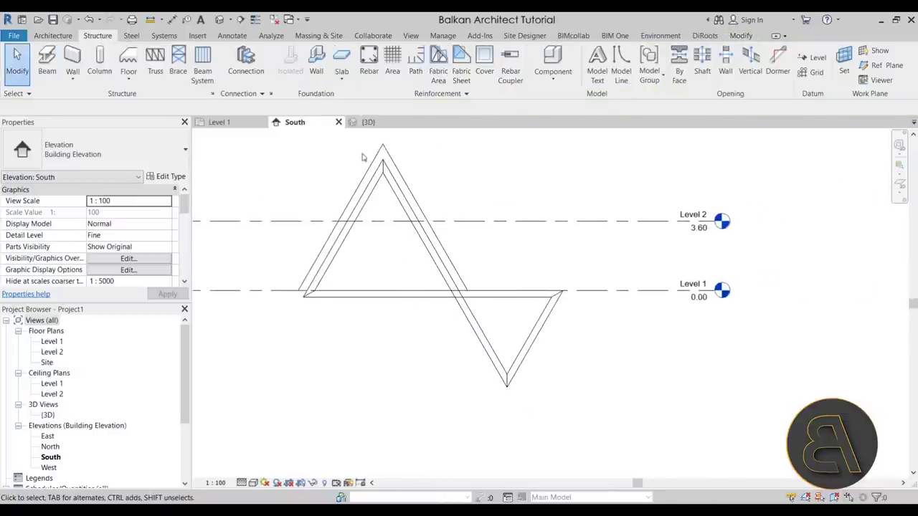
- Examine the timber frame and its corner joints from several angles in the 3D view
left_click(368, 122)
middle_click_drag(484, 233, 436, 330, "shift")
middle_click_drag(559, 332, 580, 330, "shift")
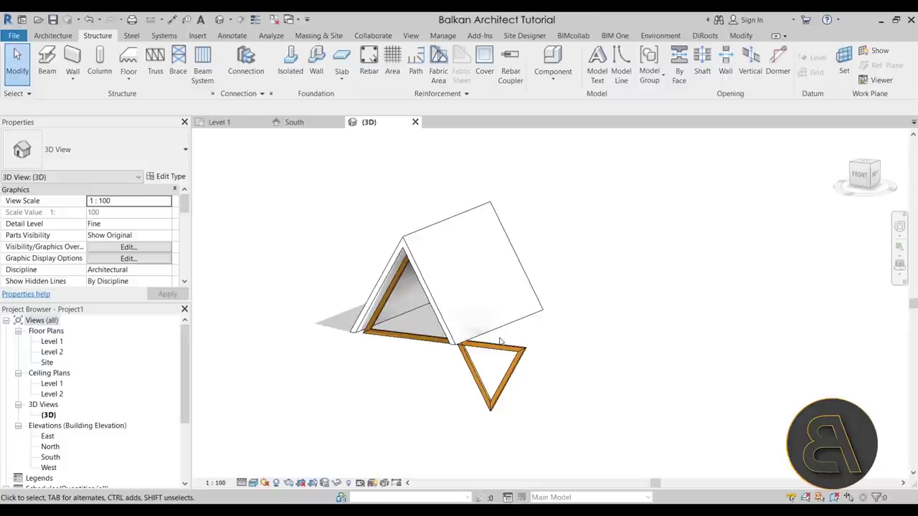
scroll(492, 359, "up", 3)
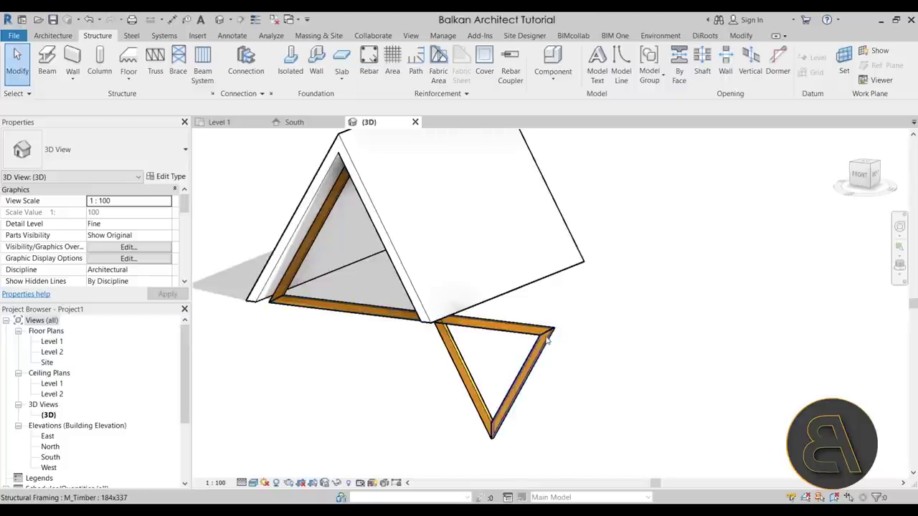
scroll(607, 361, "down", 3)
middle_click_drag(607, 361, 478, 340, "shift")
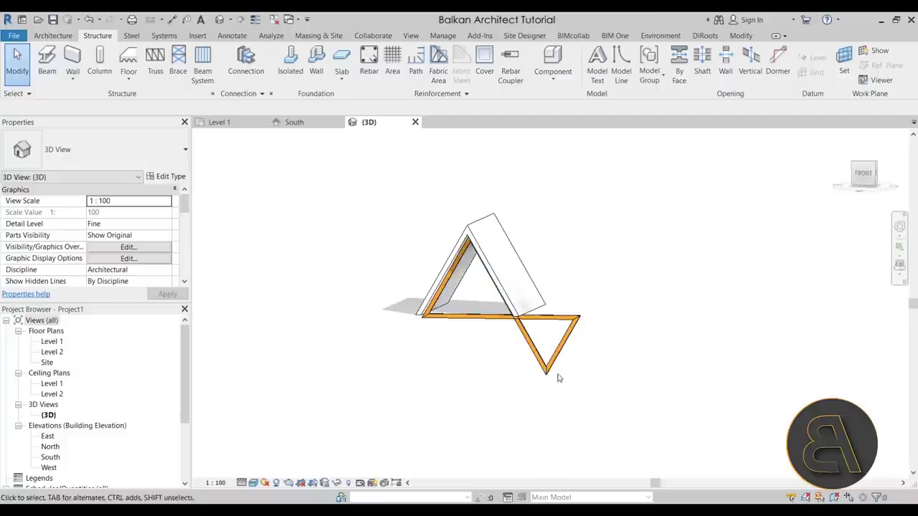
middle_click_drag(536, 337, 413, 398, "shift")
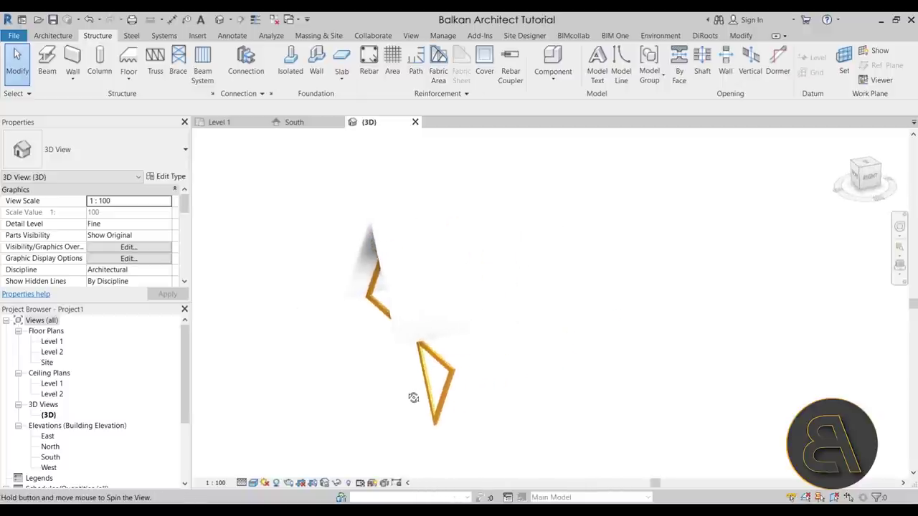
- Copy the four timber beams from Grid 1 to Grids 2 and 3 with multiple copying in the Level 1 plan, and check them in 3D
left_click_drag(285, 196, 474, 430)
middle_click_drag(368, 379, 390, 371, "shift")
left_click(242, 127)
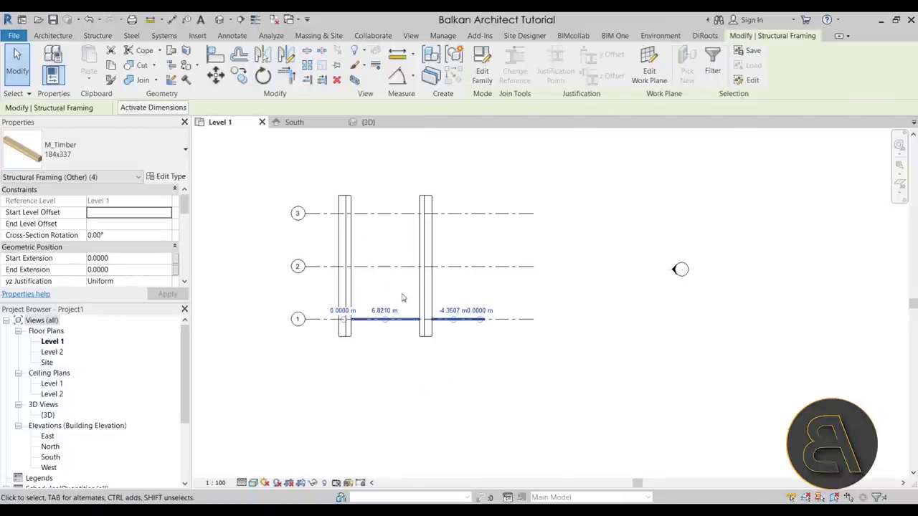
scroll(403, 298, "up", 2)
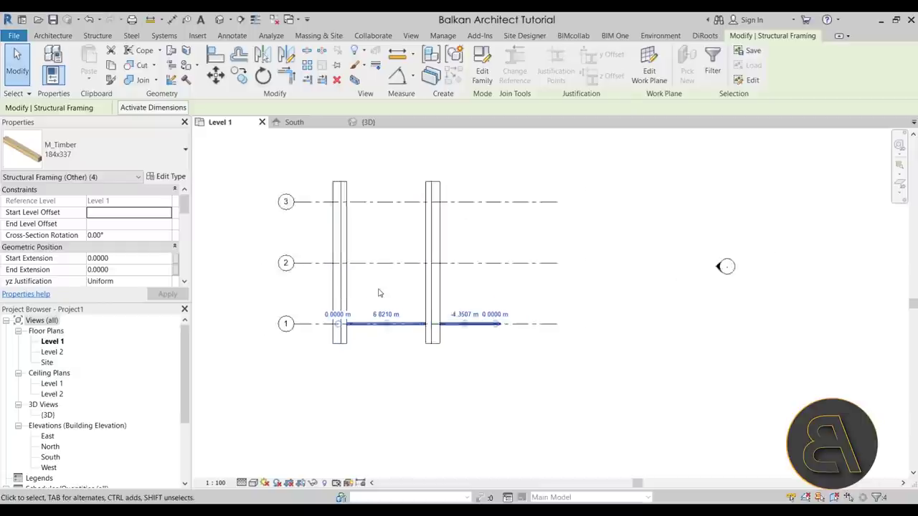
left_click(239, 76)
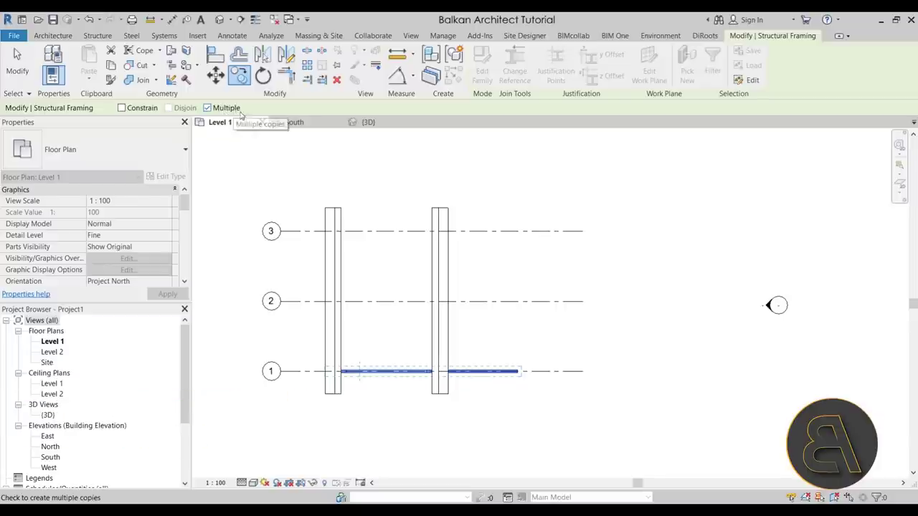
left_click(582, 372)
left_click(582, 302)
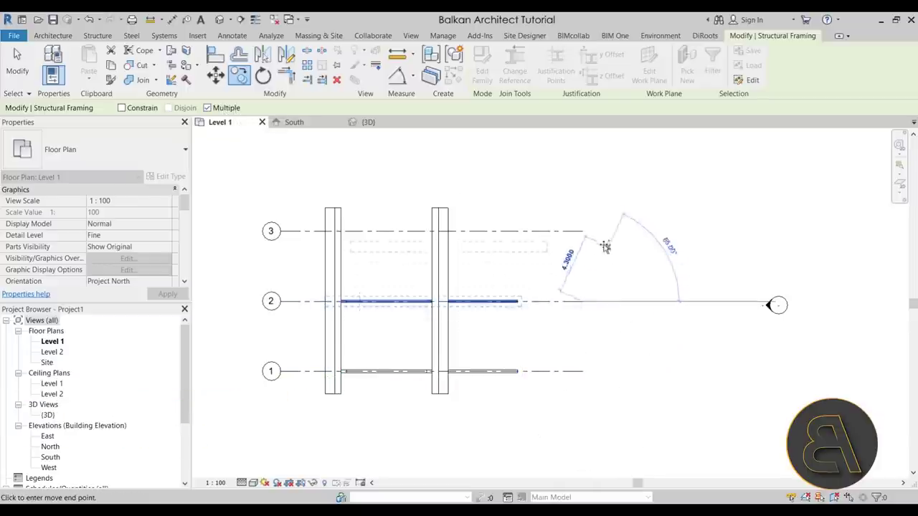
left_click(583, 231)
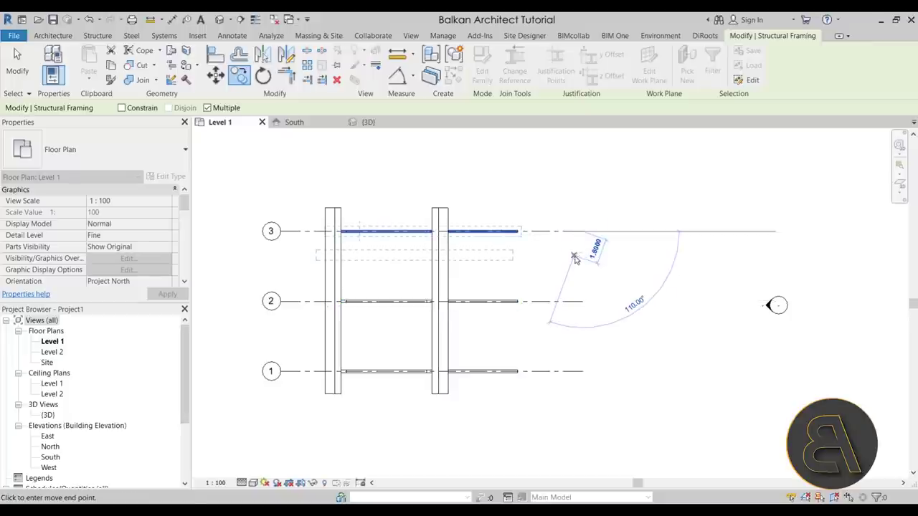
key("Escape")
key("Escape")
left_click(368, 122)
middle_click_drag(577, 336, 603, 344, "shift")
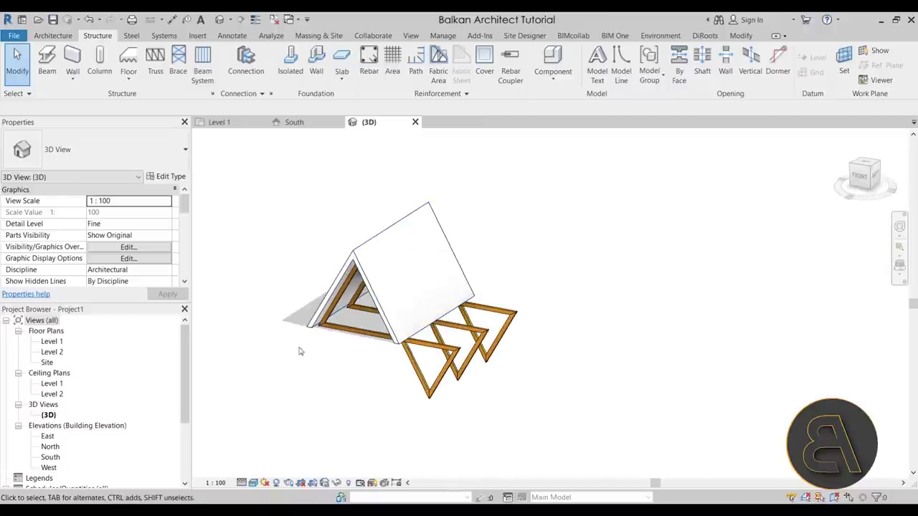
- Start a Generic 150mm floor on Level 1 and sketch a rectangular boundary about 14.3 m wide from the roof's northwest corner to beyond its south end
left_click(220, 122)
middle_click_drag(353, 293, 337, 291)
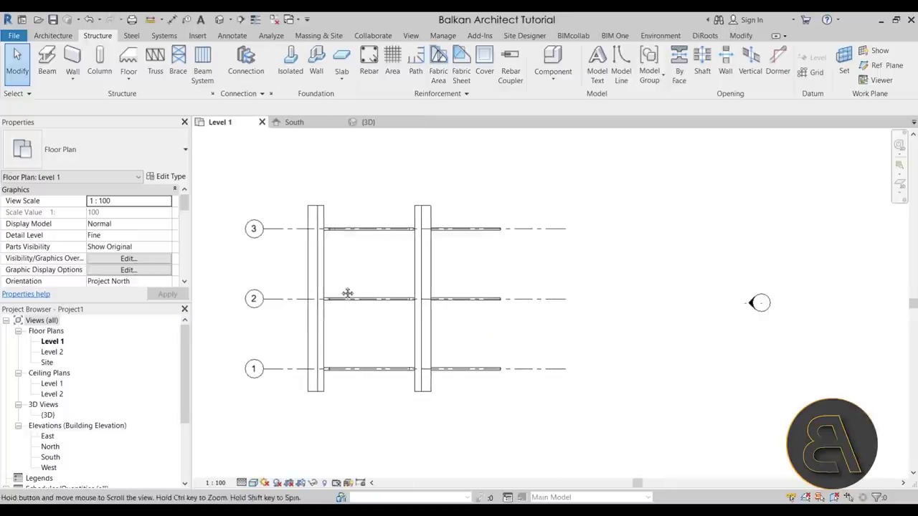
left_click(52, 36)
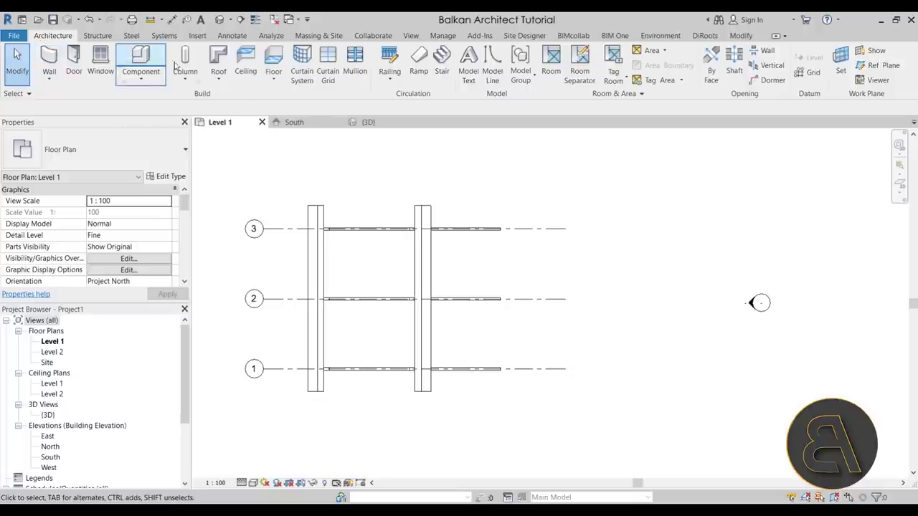
left_click(273, 61)
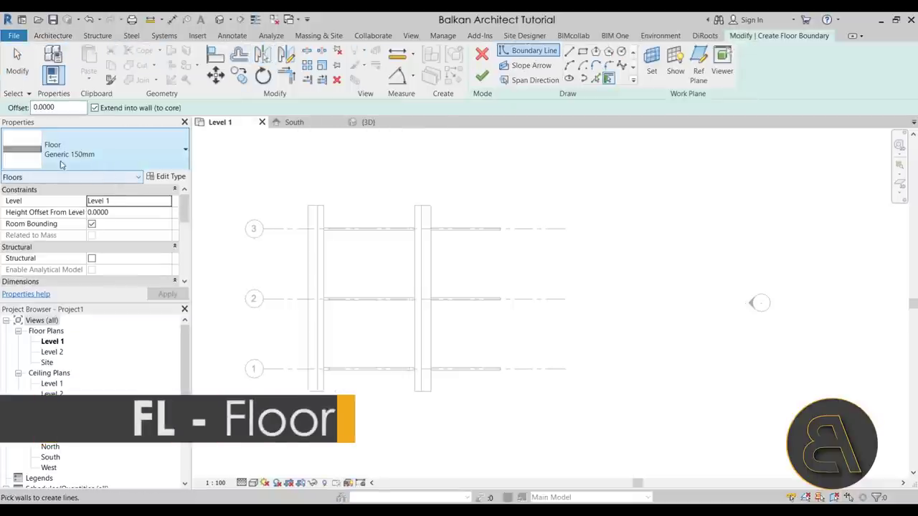
left_click(583, 53)
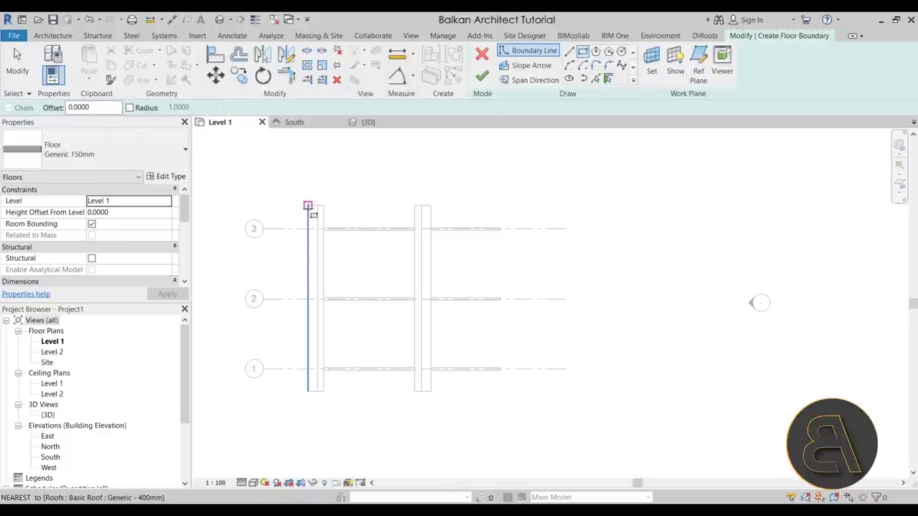
left_click(308, 205)
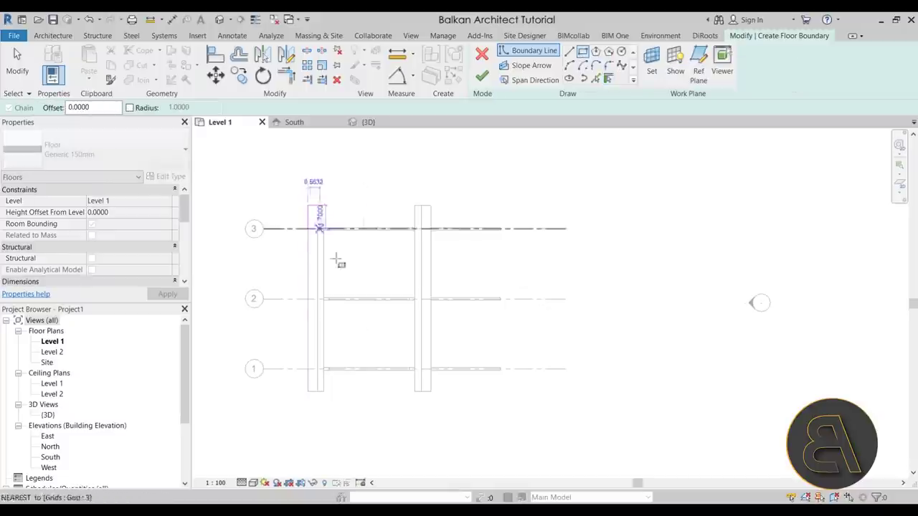
left_click(508, 422)
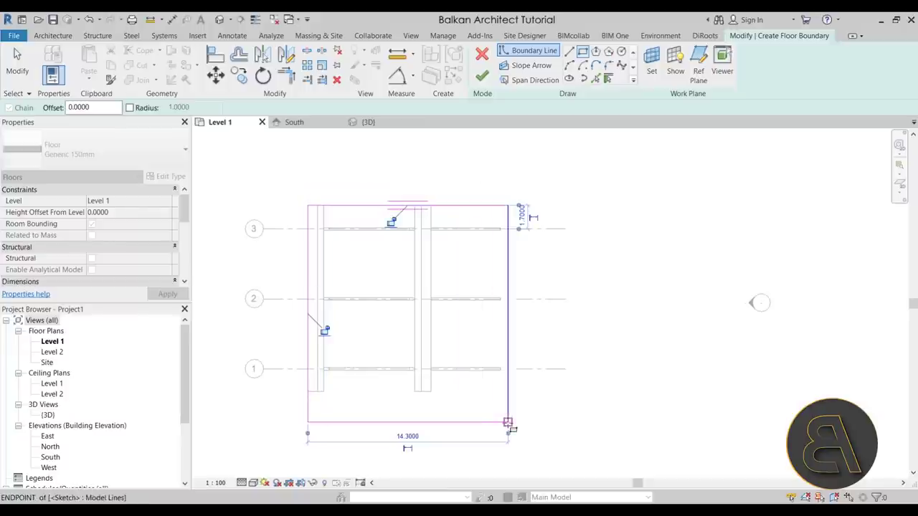
- Align the floor boundary's south edge with the south end of the roof
key("a")
key("l")
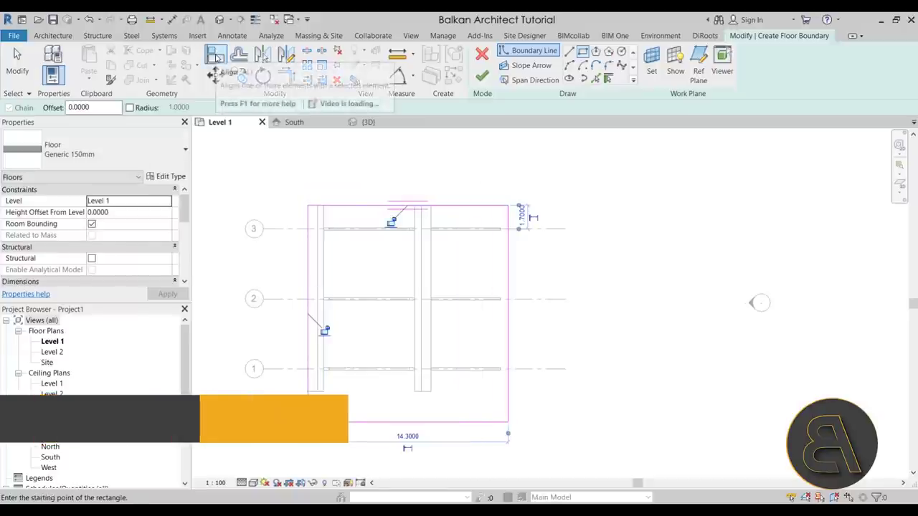
left_click(315, 391)
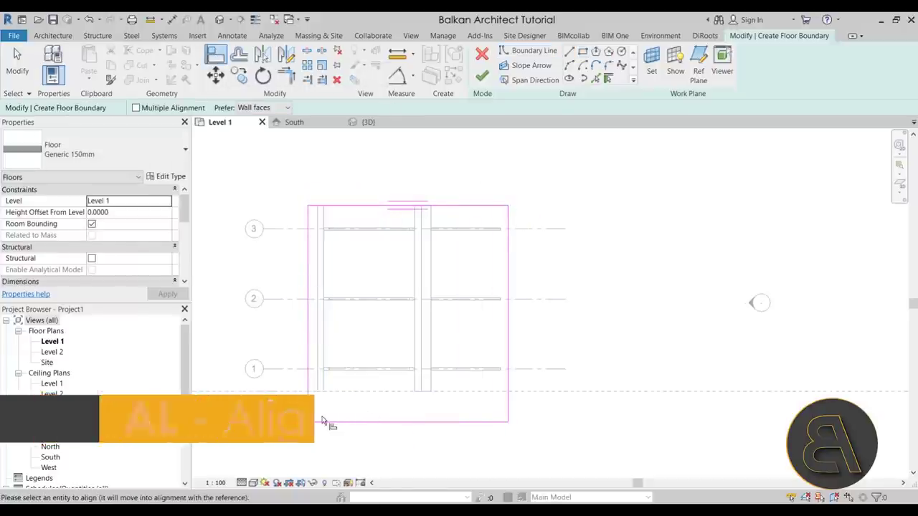
left_click(323, 421)
scroll(513, 379, "up", 3)
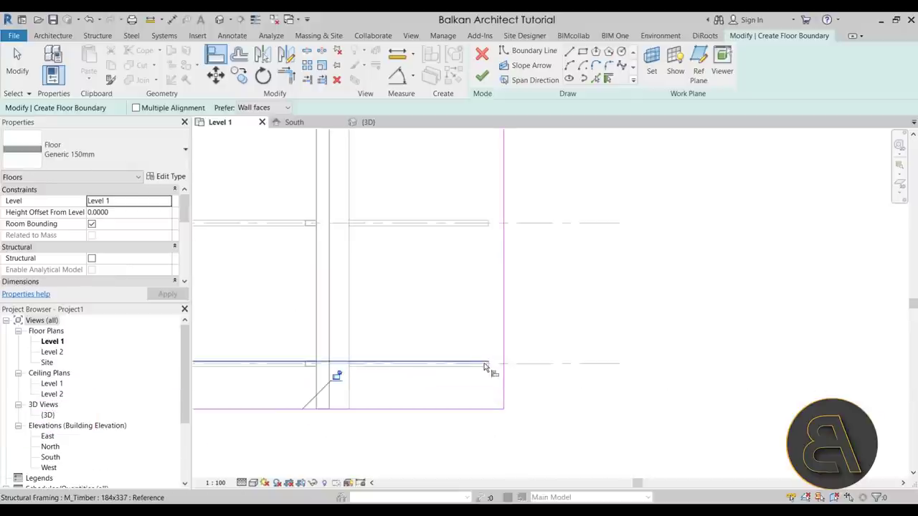
- Align the floor boundary's east edge with the outer ends of the horizontal timber beams
scroll(488, 369, "up", 2)
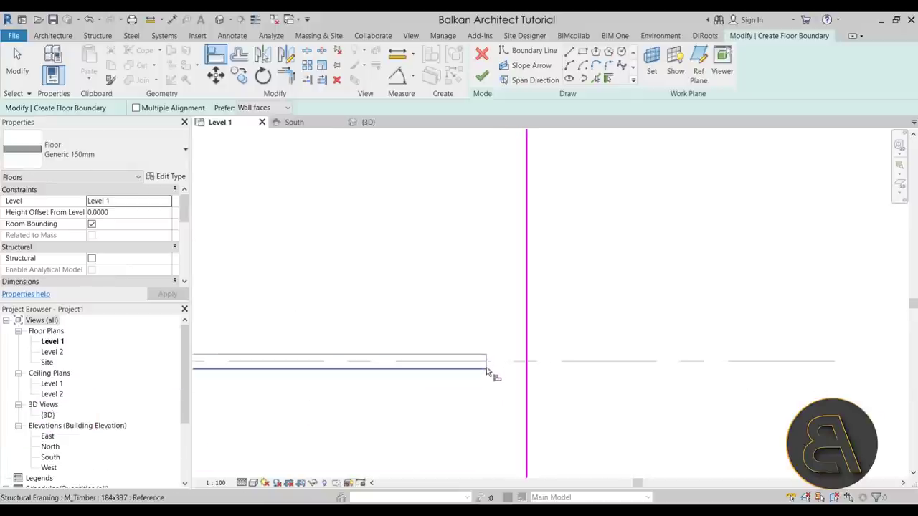
left_click(486, 363)
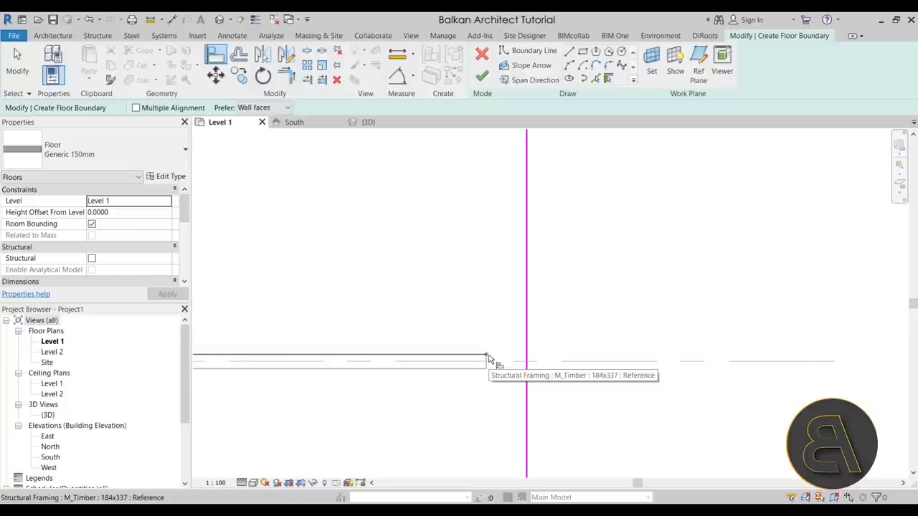
left_click(532, 390)
scroll(517, 351, "down", 5)
key("Escape")
key("Escape")
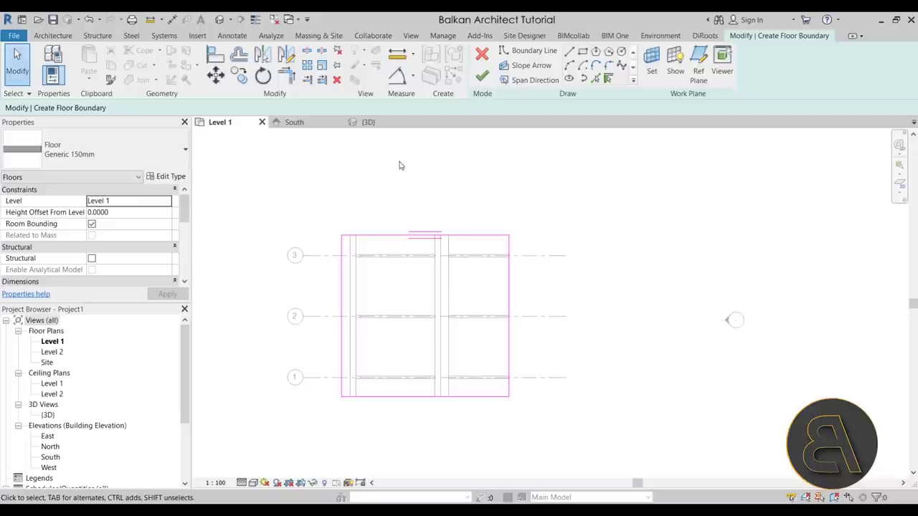
- Finish the Level 1 floor sketch and check the slab against the frames in the 3D view
left_click(388, 123)
left_click(479, 76)
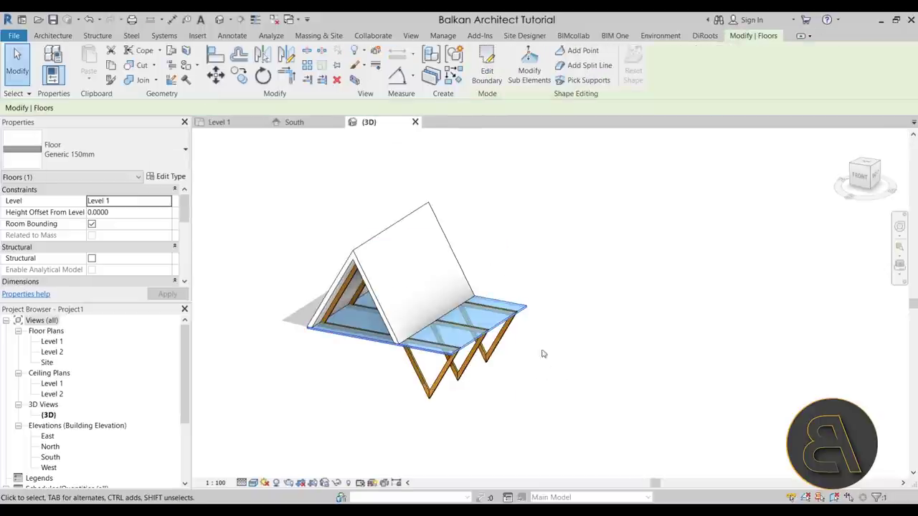
left_click(547, 383)
middle_click_drag(547, 383, 372, 314, "shift")
middle_click_drag(350, 378, 340, 385, "shift")
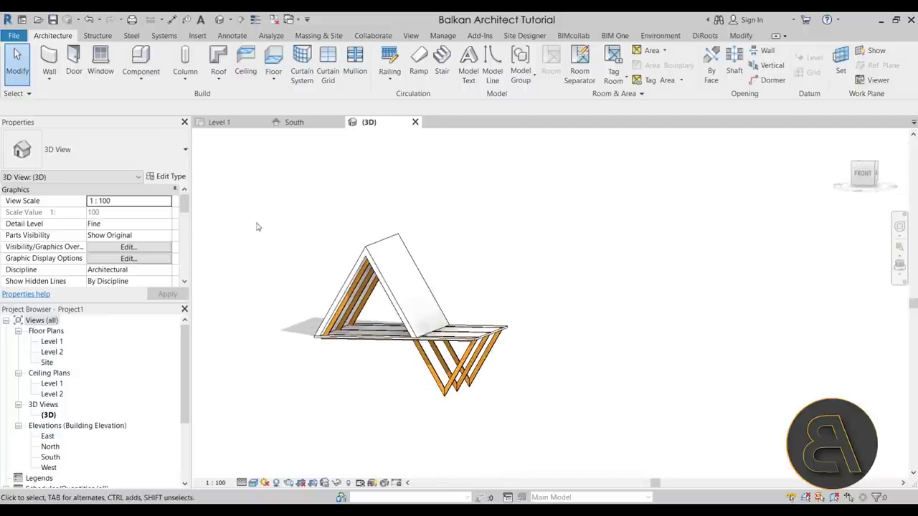
- Examine where Level 2 crosses the roof slopes and timber beams in the South elevation
left_click(290, 123)
scroll(380, 308, "up", 3)
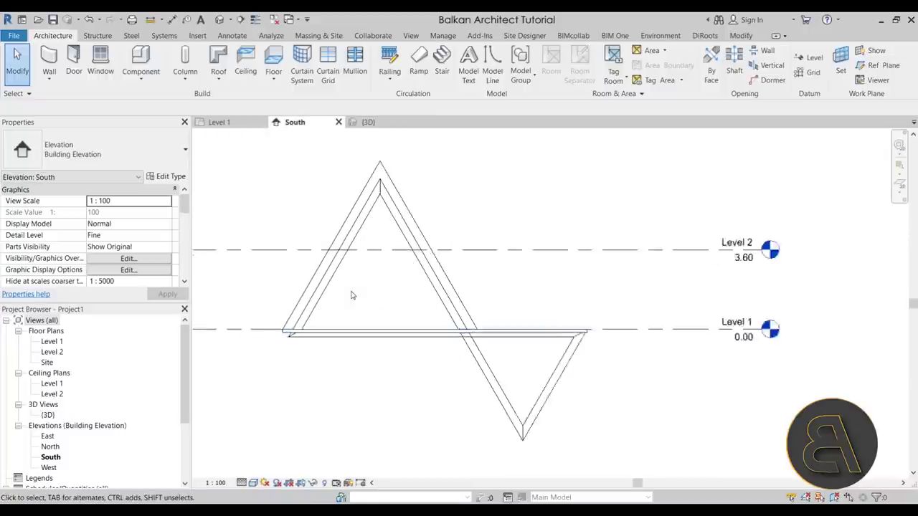
left_click(542, 245)
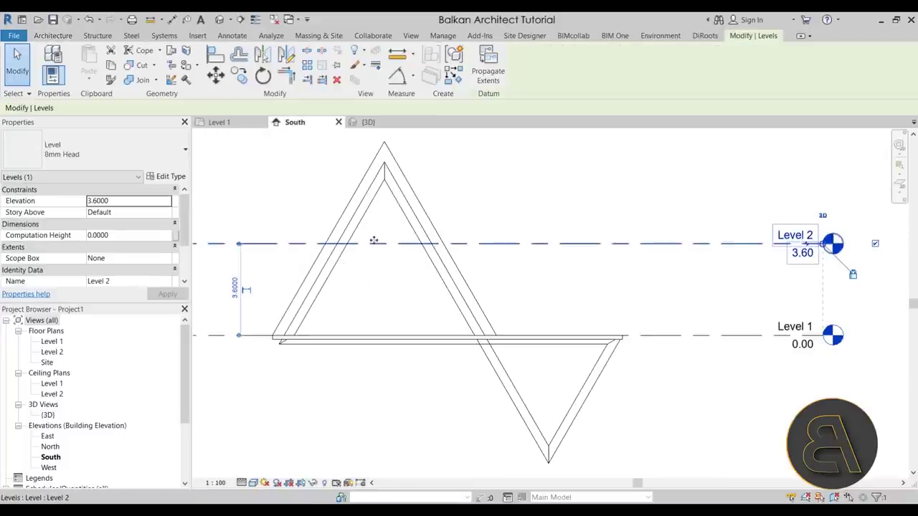
middle_click_drag(373, 258, 370, 272)
scroll(330, 267, "up", 3)
scroll(415, 265, "down", 3)
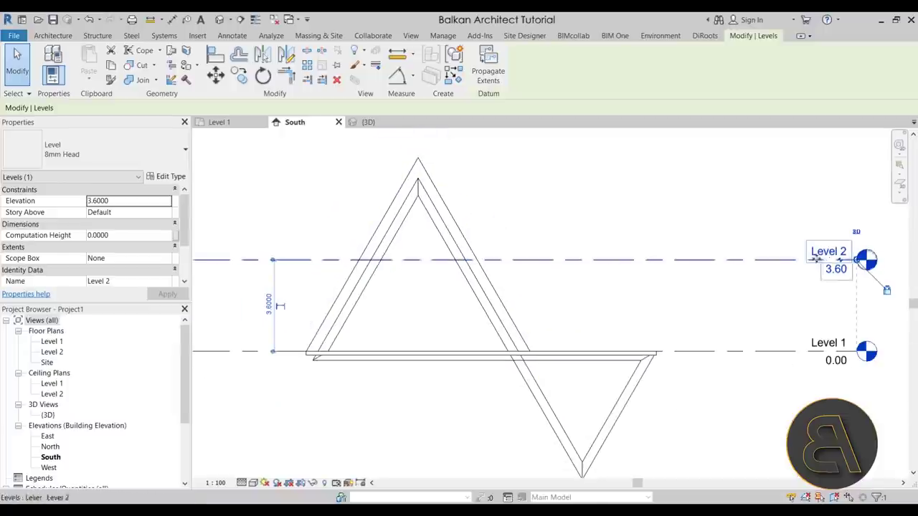
scroll(362, 259, "up", 2)
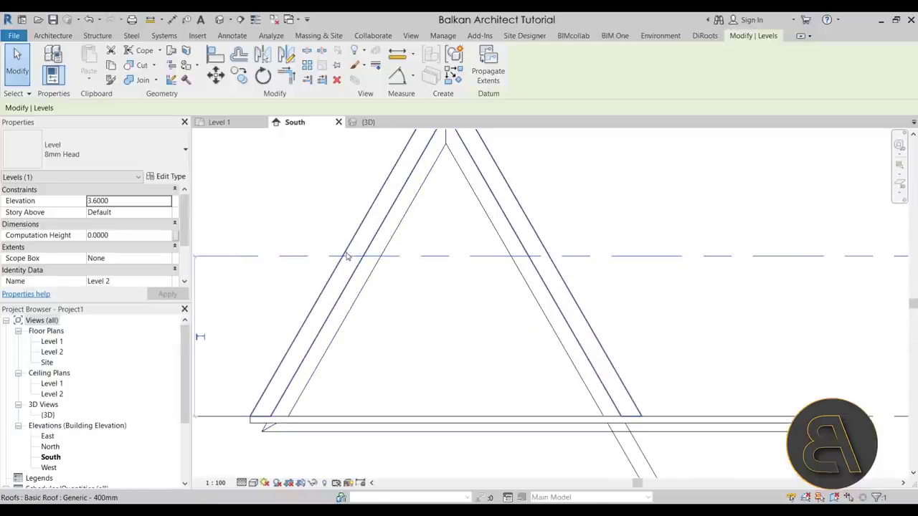
left_click(393, 294)
scroll(395, 295, "down", 2)
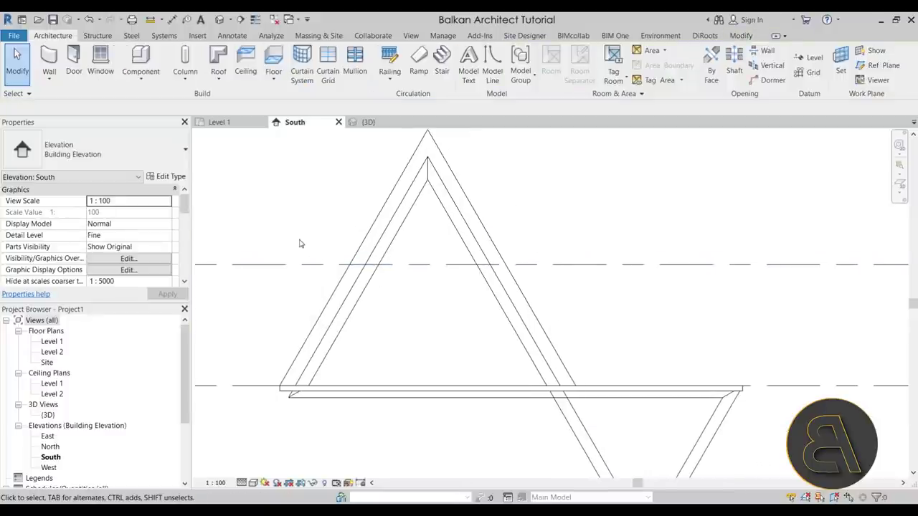
- Draw a vertical grid line in the South elevation through the west roof slope, from above the ridge to below Level 1
left_click(815, 74)
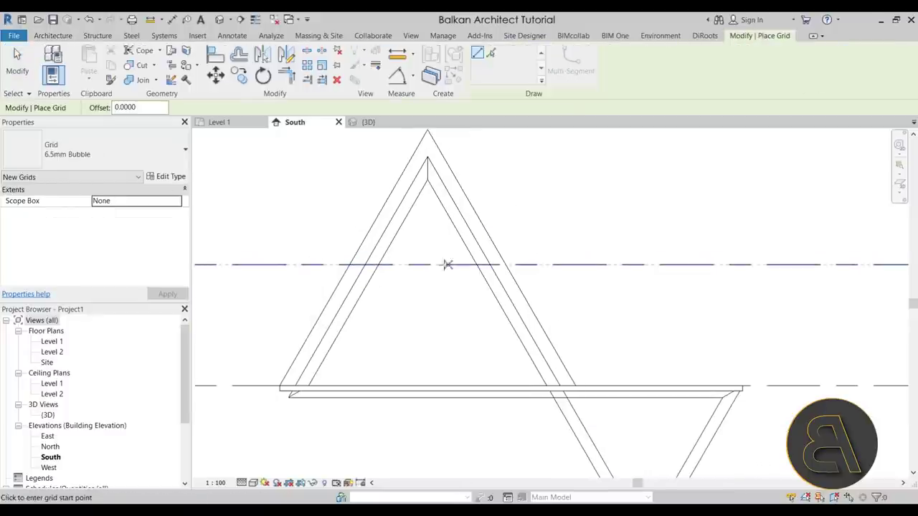
scroll(446, 262, "down", 3)
scroll(400, 228, "up", 2)
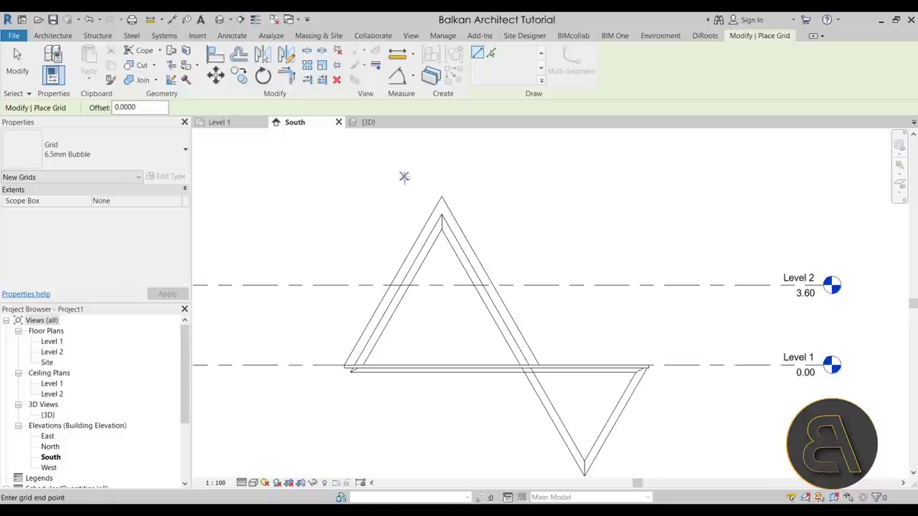
left_click(404, 176)
left_click(406, 413)
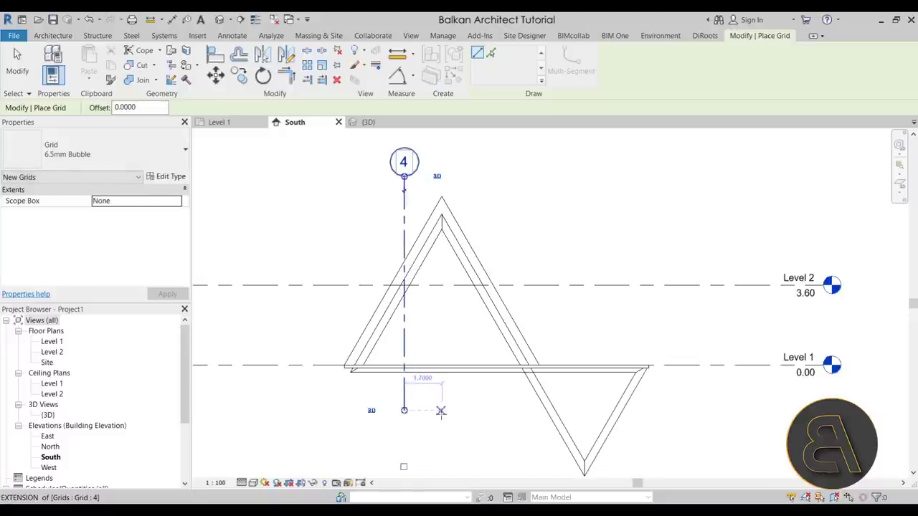
key("Escape")
key("Escape")
- Rename the new vertical grid as A
left_click(405, 205)
left_click(403, 162)
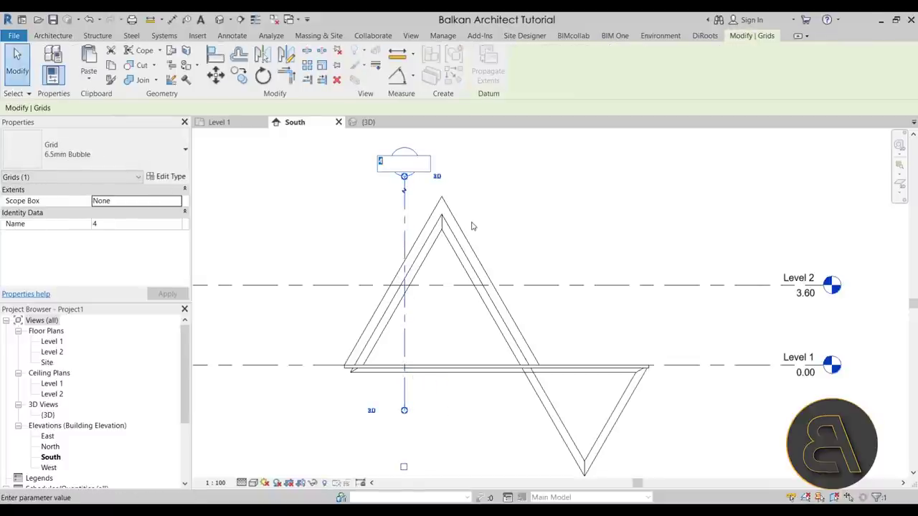
type("A")
key("Return")
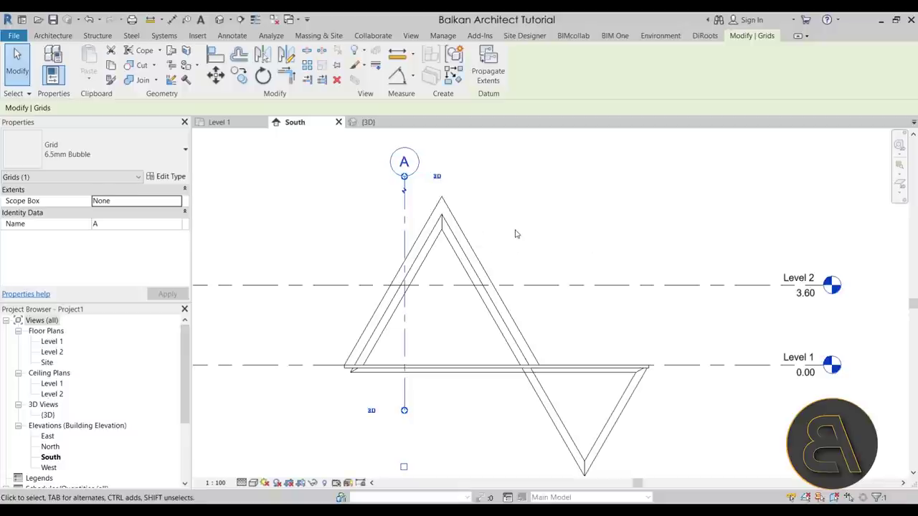
- Move Grid A outward so it crosses Level 2 inside the thickness of the west roof slope
scroll(414, 334, "up", 2)
left_click_drag(398, 325, 375, 326)
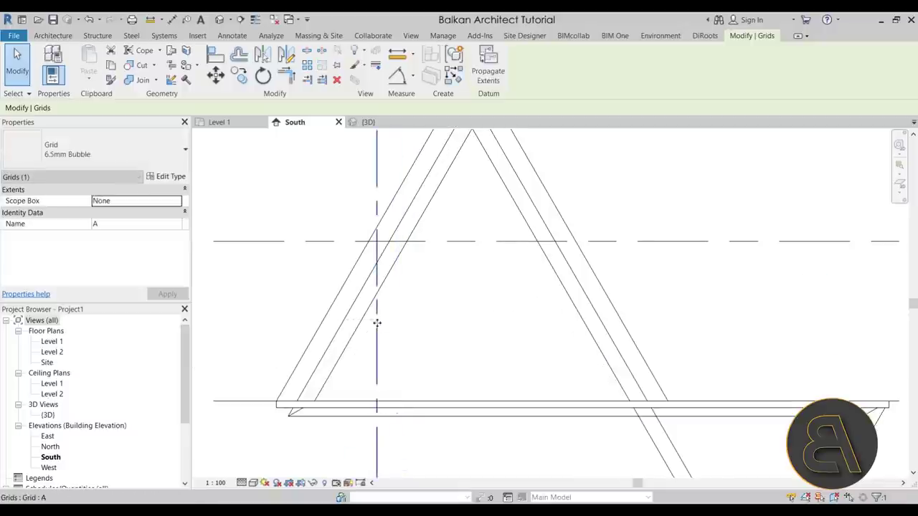
key("Escape")
scroll(374, 276, "up", 2)
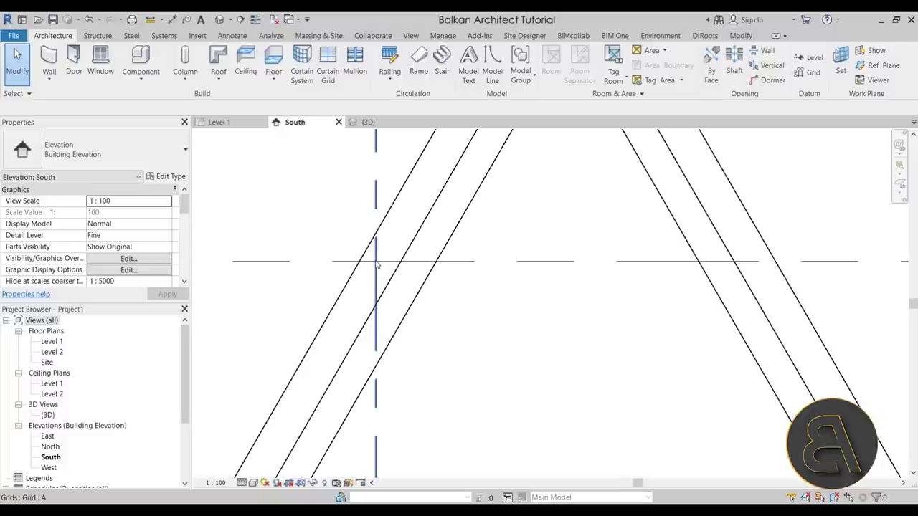
left_click(377, 265)
scroll(380, 265, "up", 2)
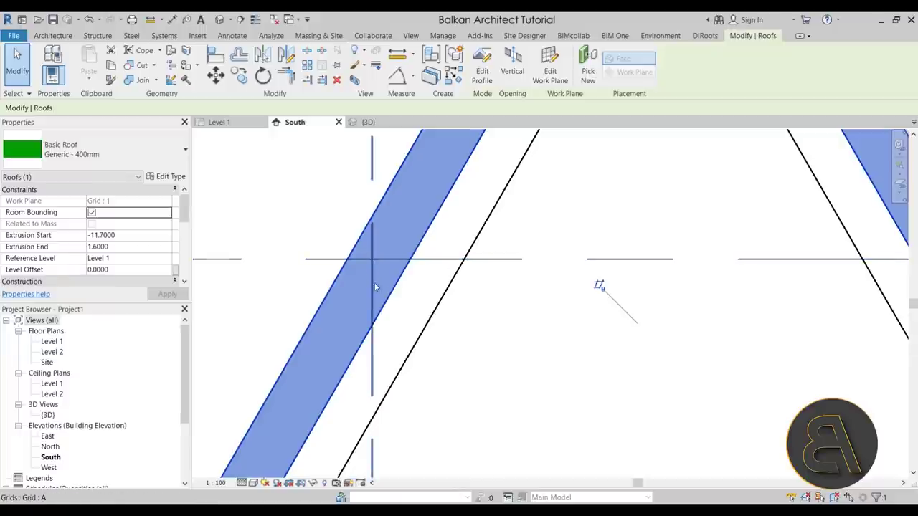
key("Escape")
left_click(400, 360)
left_click(303, 356)
left_click(373, 189)
key("Escape")
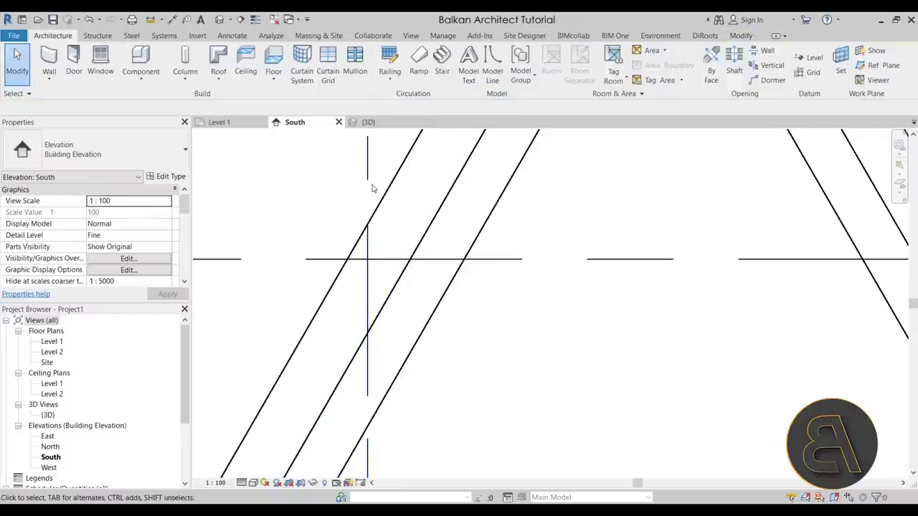
- Mirror a copy of Grid A about a vertical axis drawn down from the roof ridge
scroll(394, 231, "down", 5)
left_click(358, 260)
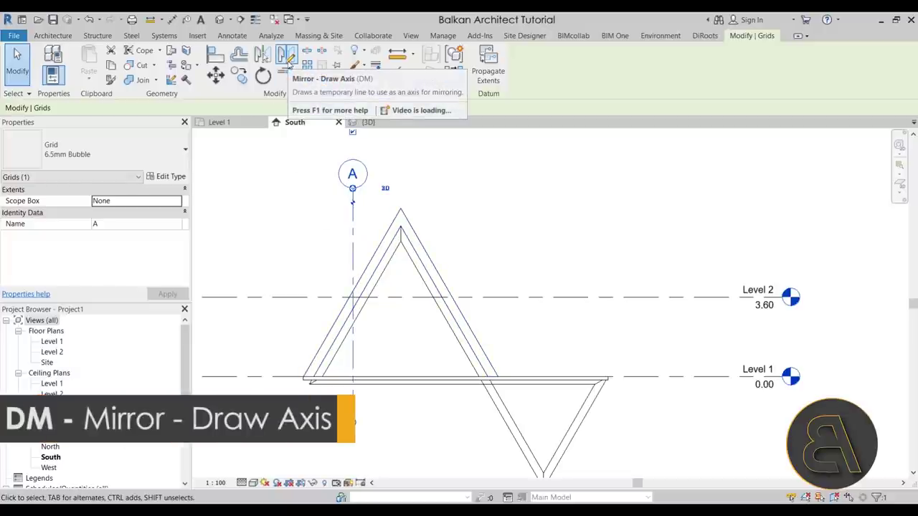
left_click(287, 59)
left_click(401, 209)
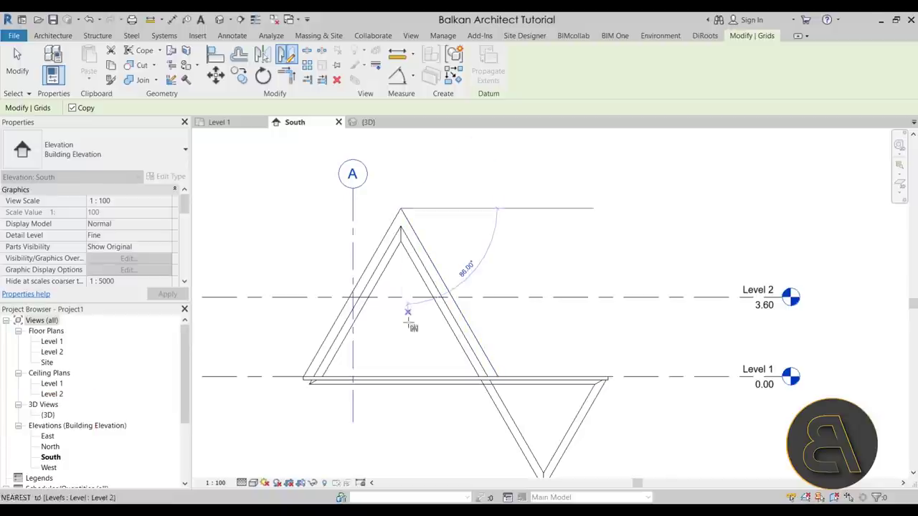
left_click(403, 350)
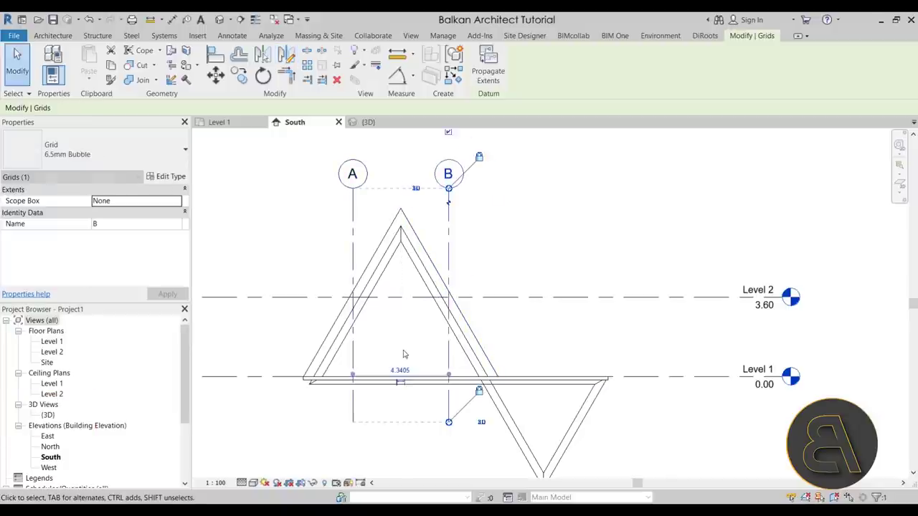
key("Escape")
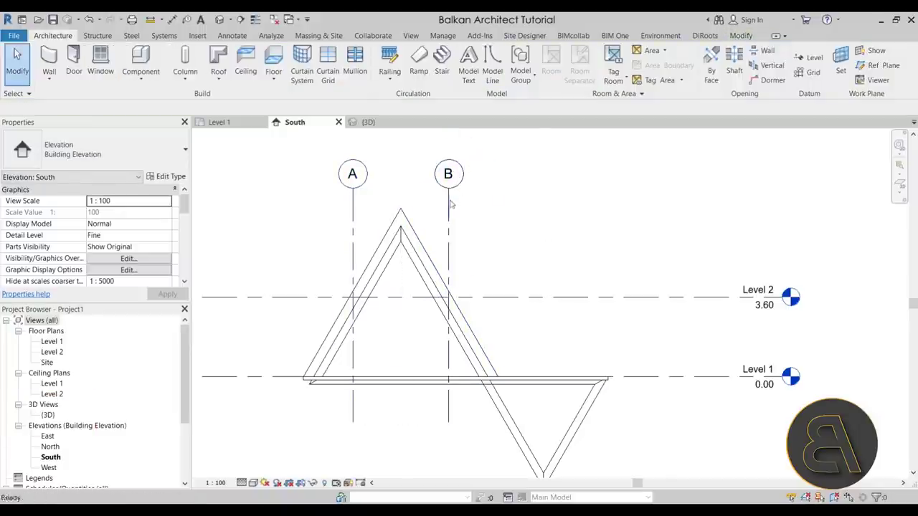
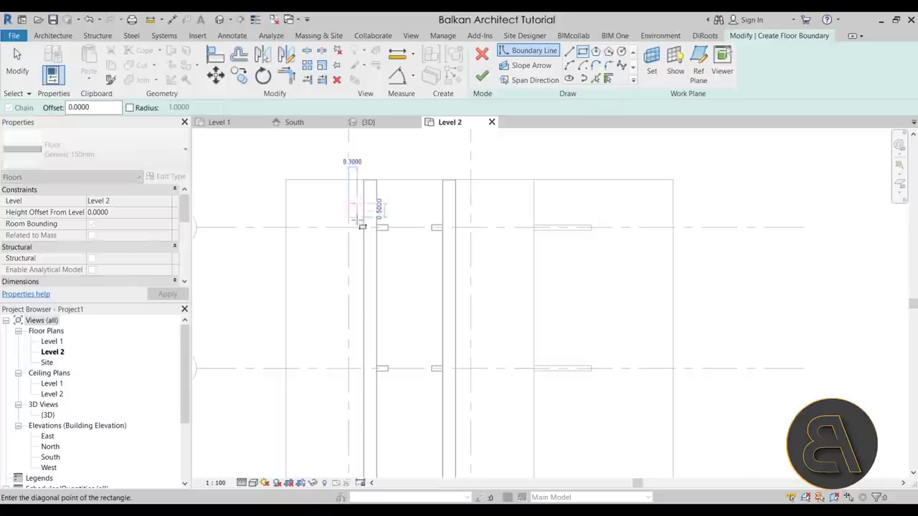
- Complete the rectangular Level 2 floor boundary between Grids A and B, about 4.34 m wide, from north of Grid 3 to just south of Grid 2
left_click(471, 399)
scroll(402, 416, "down", 2)
scroll(358, 445, "up", 2)
scroll(345, 347, "down", 2)
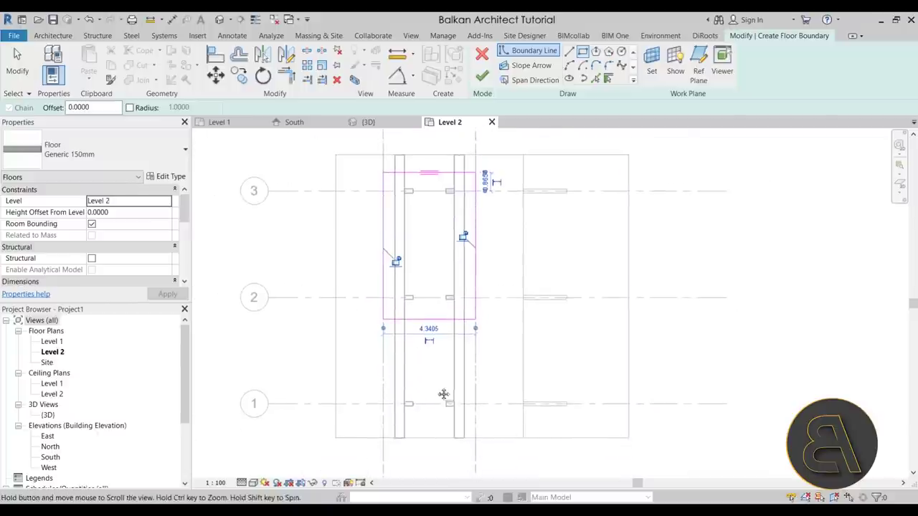
key("Escape")
scroll(408, 259, "up", 5)
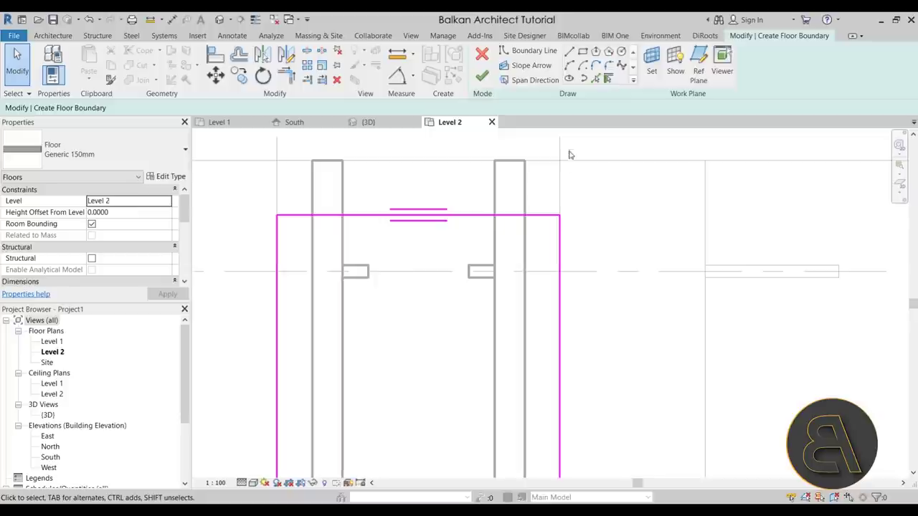
- Align the Level 2 boundary's north edge with the north face of the Grid 3 beams and finish the floor
key("a")
key("l")
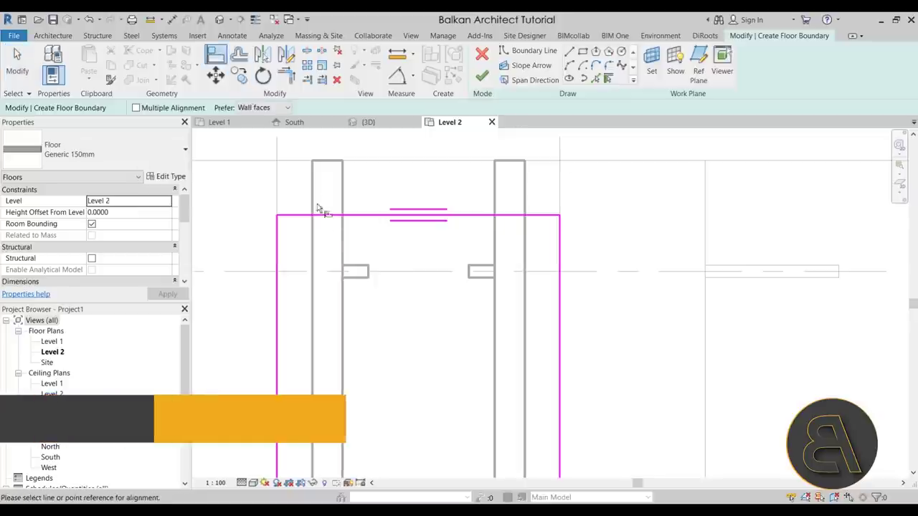
left_click(356, 272)
left_click(402, 215)
scroll(398, 294, "down", 3)
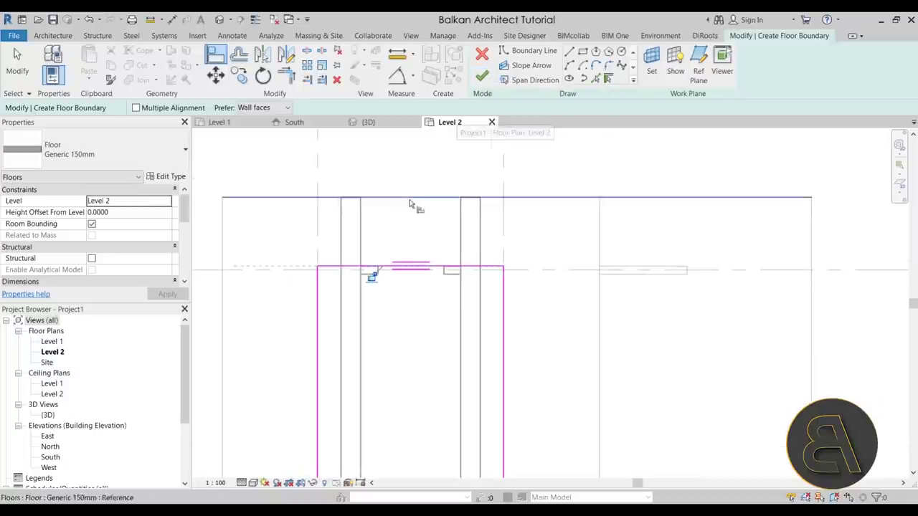
scroll(394, 234, "down", 1)
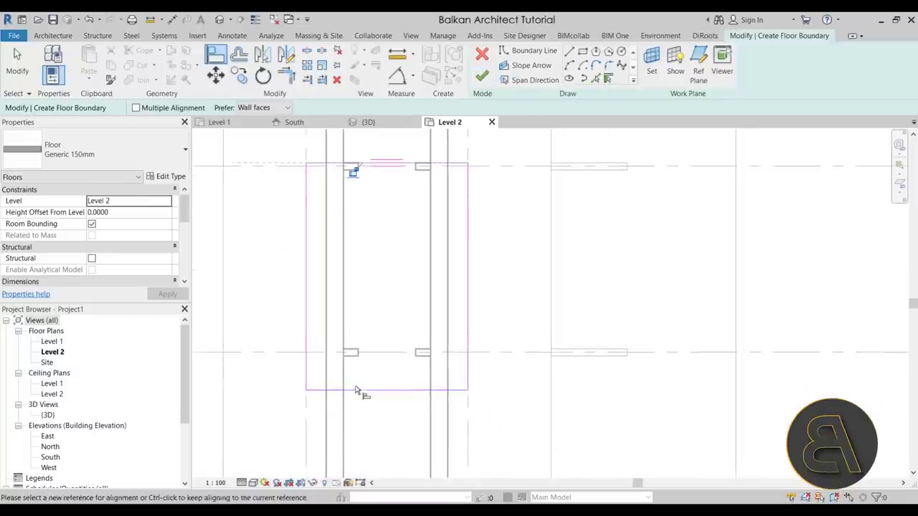
scroll(423, 229, "down", 1)
left_click(482, 78)
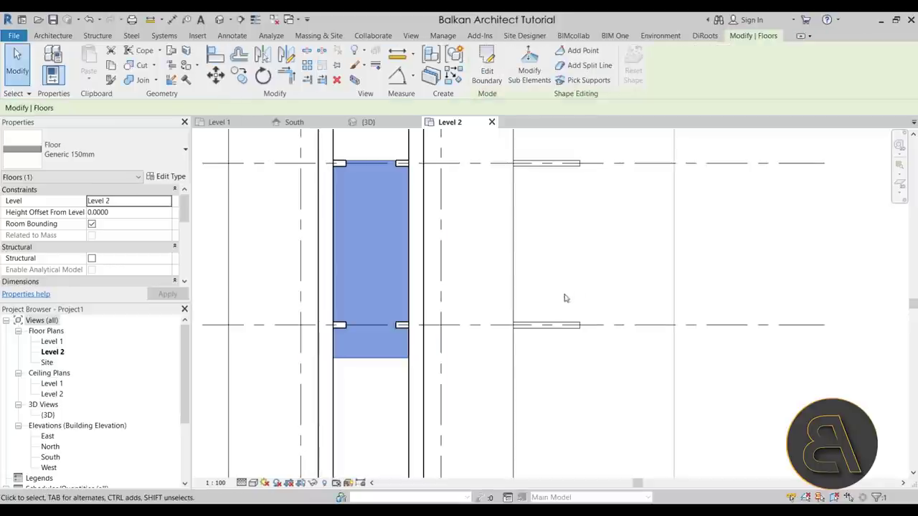
- Join the Level 2 floor to the sloped roof geometry in the 3D view
left_click(361, 123)
middle_click_drag(424, 180, 428, 274, "shift")
scroll(428, 274, "up", 3)
key("Escape")
middle_click_drag(395, 307, 403, 322, "shift")
left_click(391, 257)
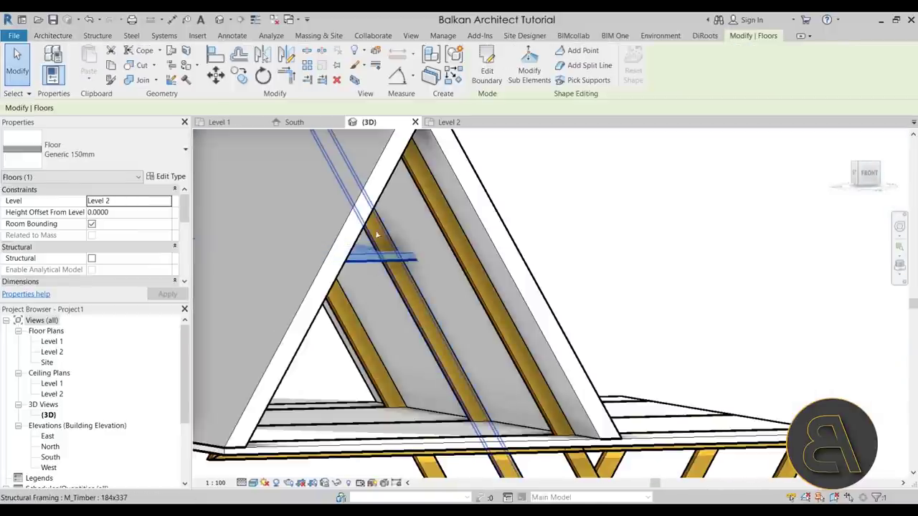
left_click(140, 79)
left_click(398, 259)
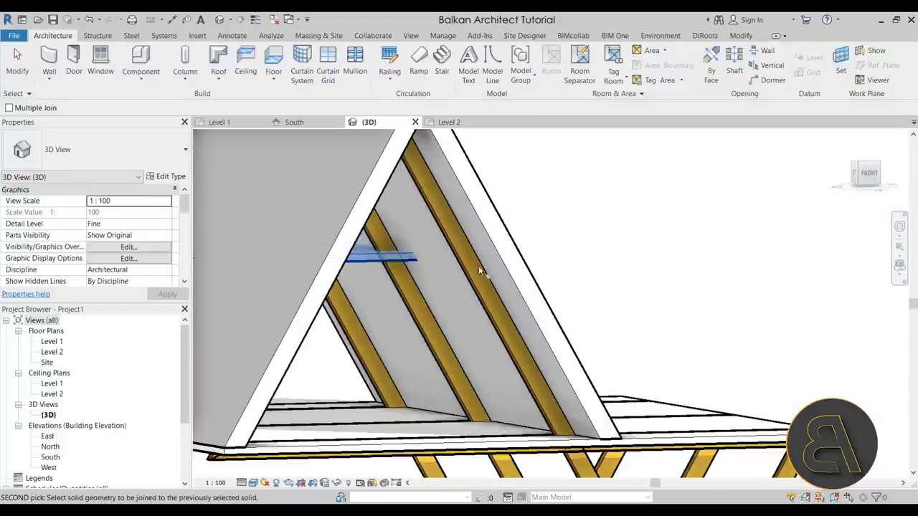
left_click(500, 259)
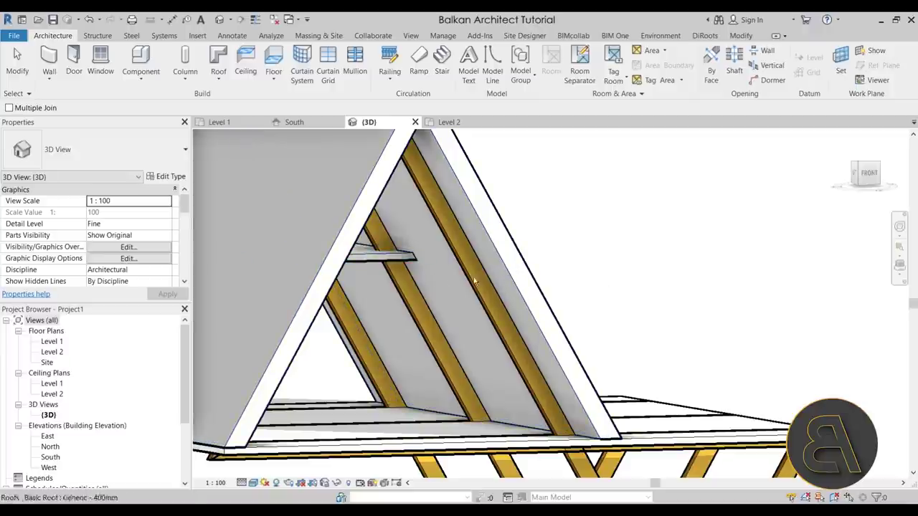
key("Escape")
- Examine the joined Level 2 floor and the outside of the roof slope in the 3D view
scroll(474, 281, "up", 4)
scroll(471, 236, "down", 4)
scroll(424, 307, "up", 4)
middle_click_drag(404, 289, 422, 361, "shift")
scroll(492, 276, "up", 3)
scroll(452, 302, "down", 3)
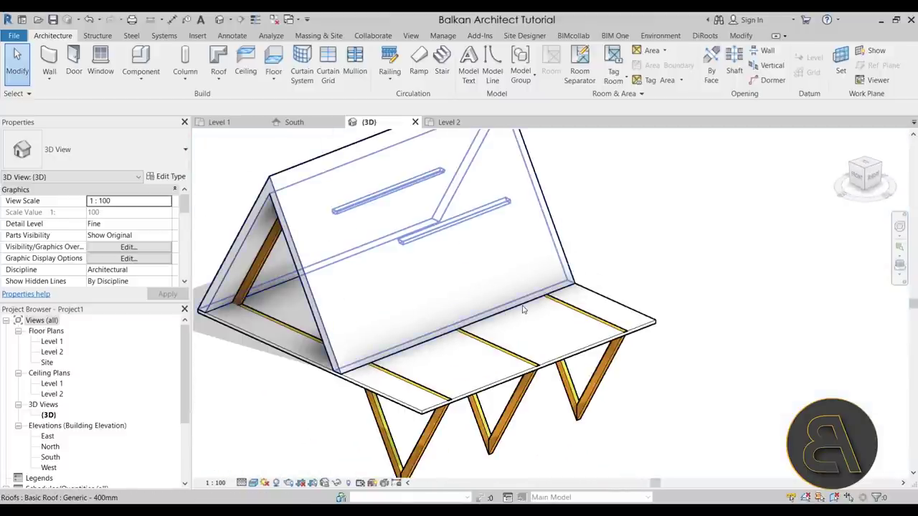
mouse_move(503, 310)
middle_mouse_down("shift")
mouse_move(485, 307)
mouse_move(507, 307)
mouse_move(413, 352)
middle_mouse_up("shift")
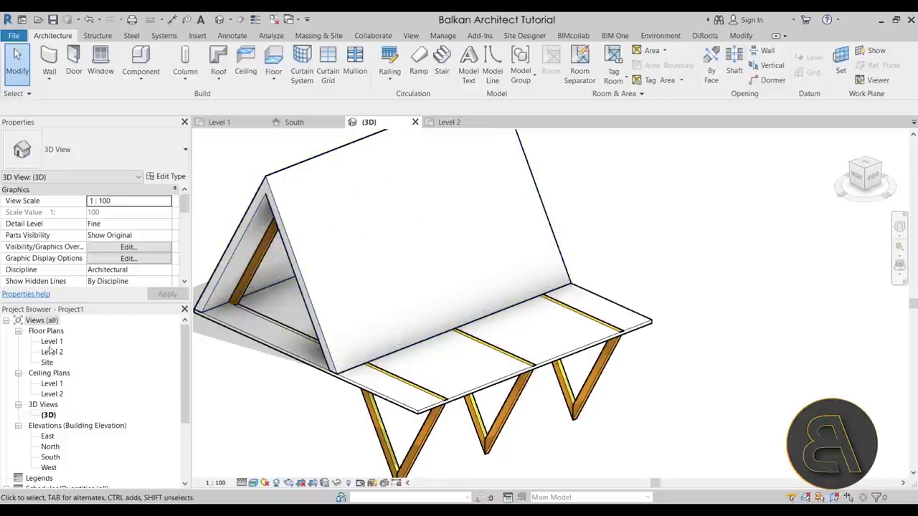
- Begin a Roof by Extrusion in the South elevation, using Grid 1 as the work plane and Level 1 with zero offset as reference
left_click(295, 122)
scroll(566, 349, "up", 4)
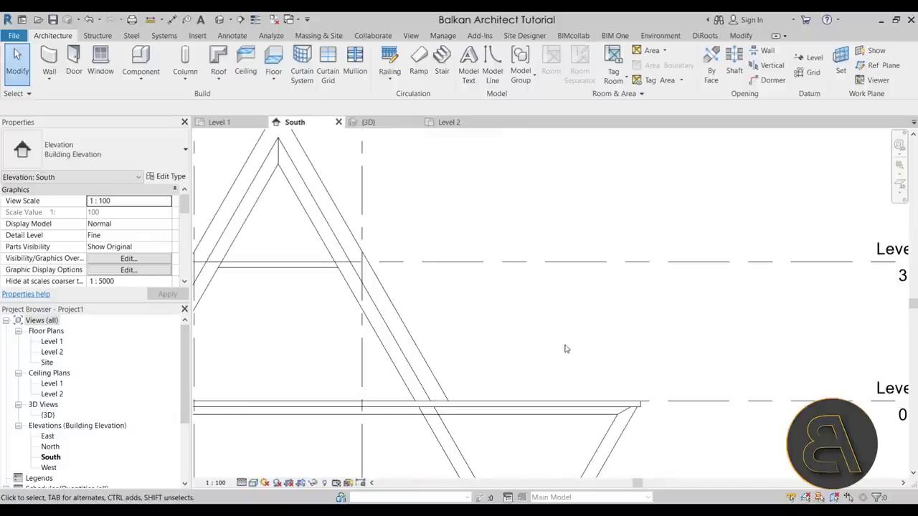
middle_click_drag(472, 355, 468, 326)
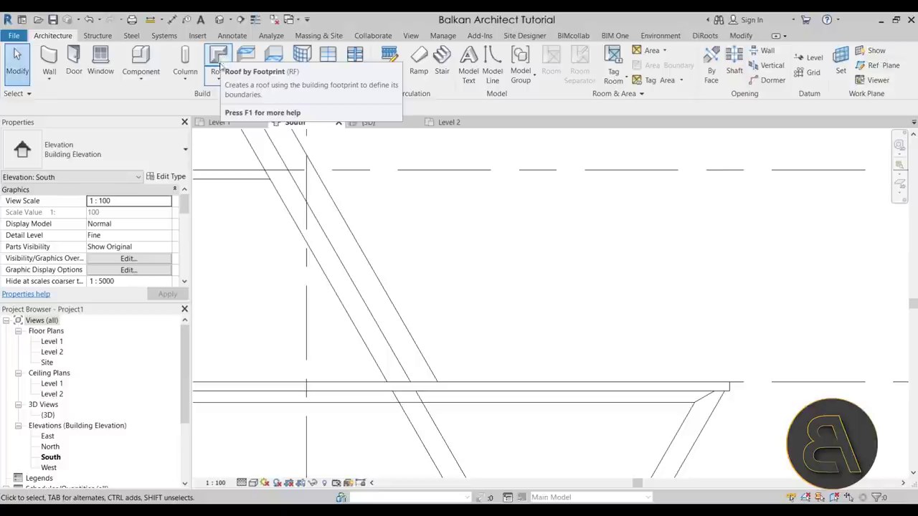
left_click(220, 82)
left_click(252, 126)
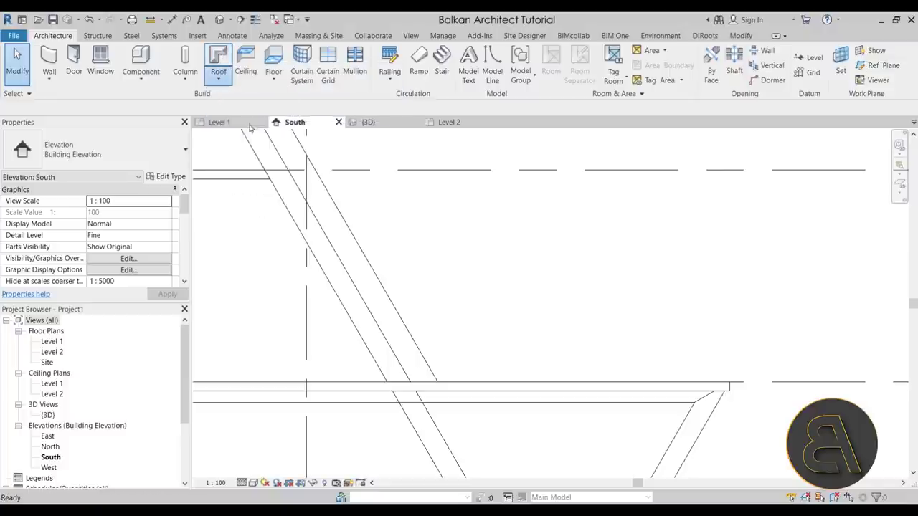
left_click(301, 186)
left_click(272, 195)
left_click(284, 226)
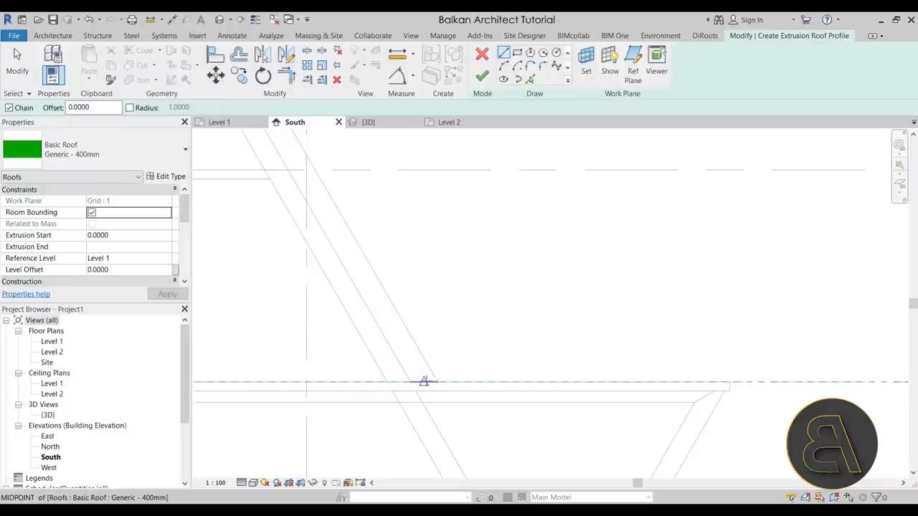
- Sketch a sloped profile line inside the east roof slope's thickness, from Level 1 up to just below Level 2
left_click(424, 381)
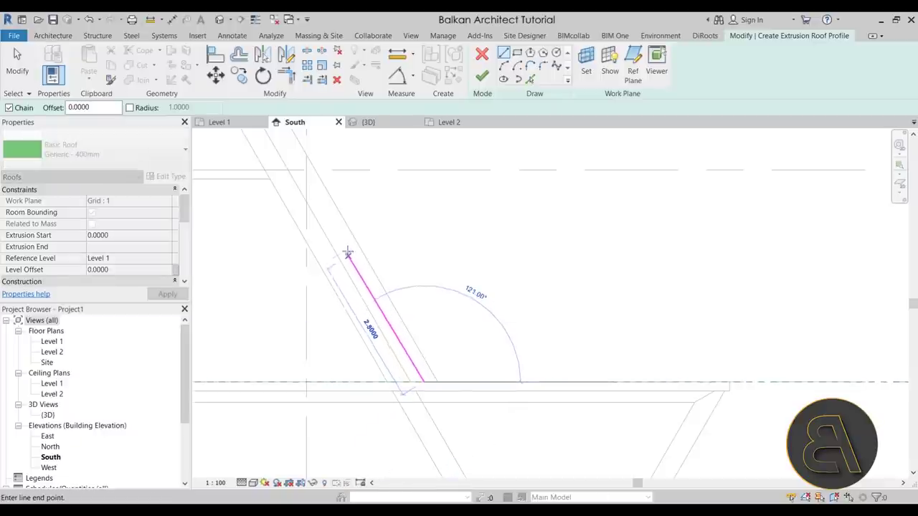
left_click(316, 194)
scroll(422, 351, "up", 2)
key("Escape")
key("Escape")
- Pull the profile line's lower end up along the slope, just above Level 1, making the line about 3.6 m long
left_click(421, 341)
mouse_move(423, 353)
left_mouse_down()
mouse_move(424, 361)
mouse_move(420, 348)
left_mouse_up()
left_click(422, 349)
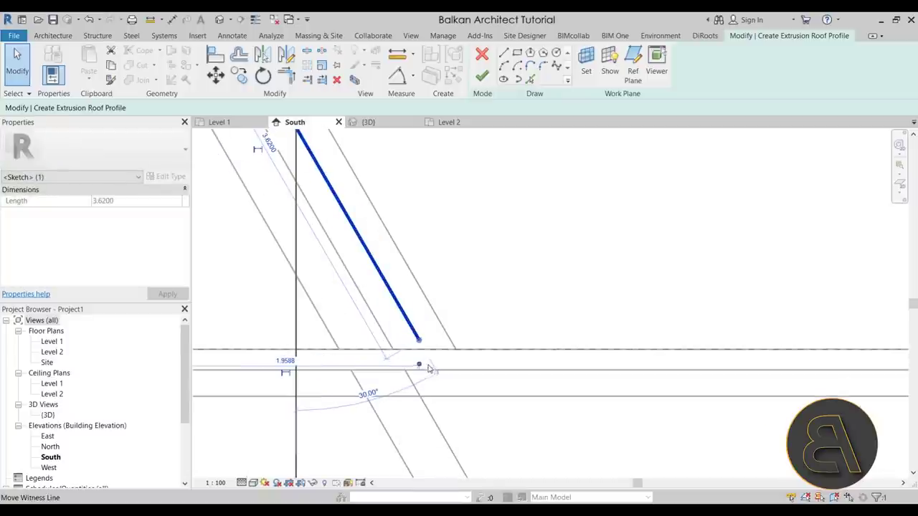
left_click(421, 343)
left_click(416, 335)
left_click(423, 342)
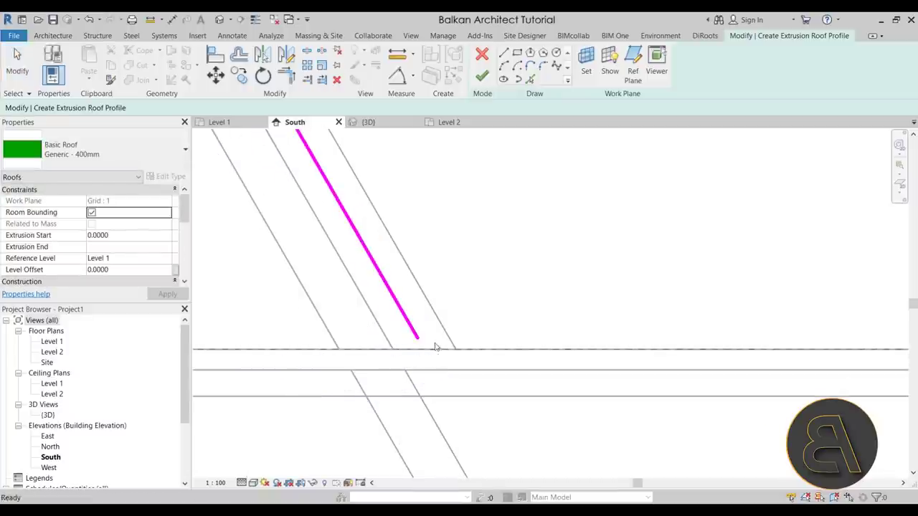
scroll(383, 351, "down", 2)
middle_click_drag(383, 350, 380, 360)
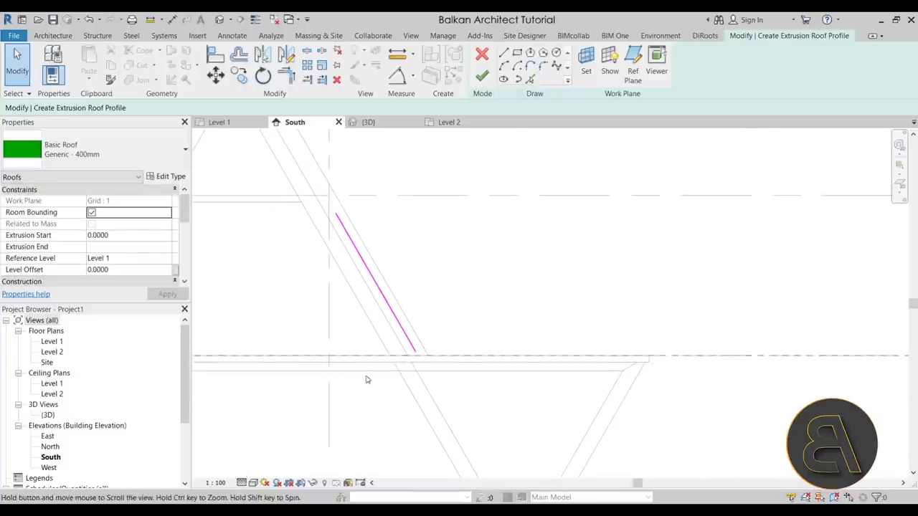
- Change the extrusion roof's type to Sloped Glazing and finish the profile
left_click(76, 165)
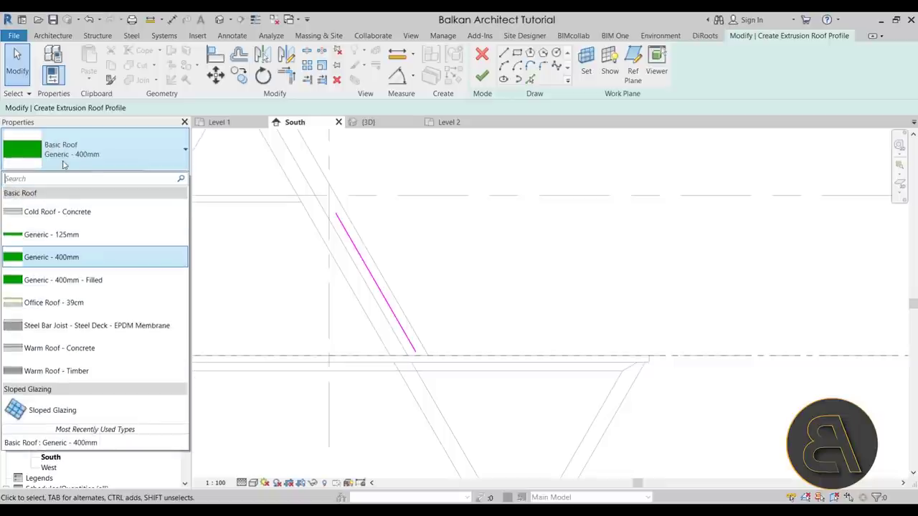
left_click(65, 410)
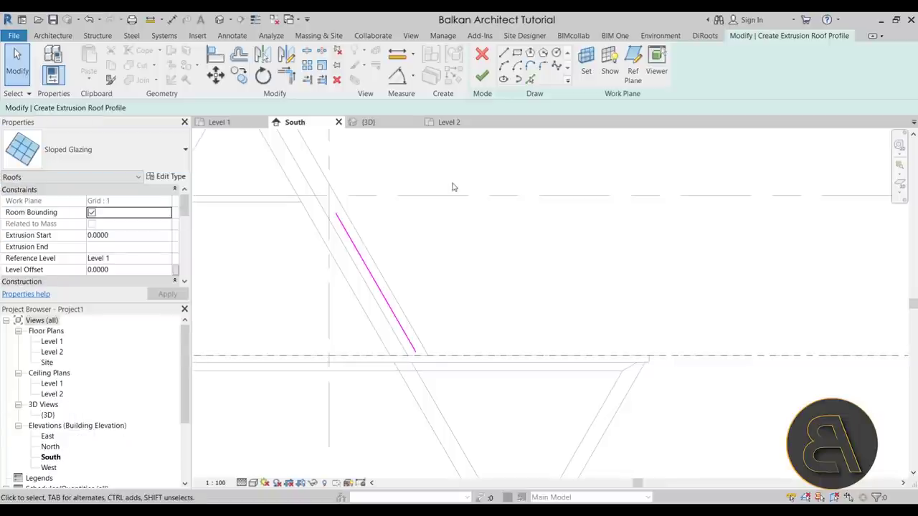
left_click(482, 78)
- Examine how the sloped glazing sits within the roof thickness and where its lower end meets the Level 1 floor
scroll(471, 254, "up", 4)
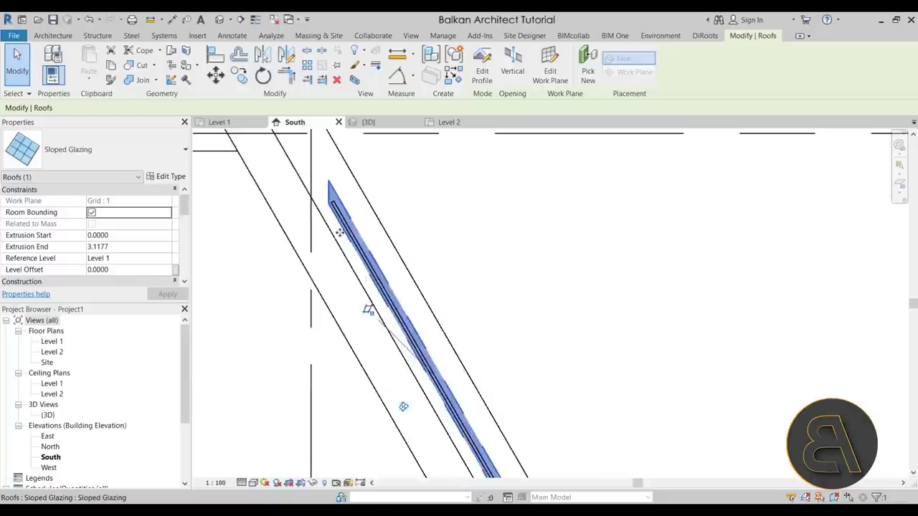
left_click(560, 246)
scroll(559, 246, "down", 4)
left_click(423, 273)
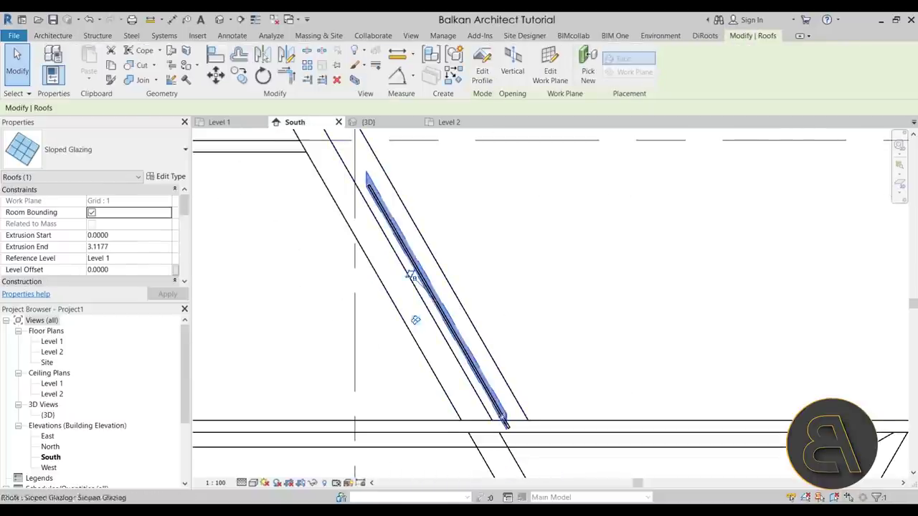
scroll(519, 442, "up", 4)
scroll(519, 442, "down", 4)
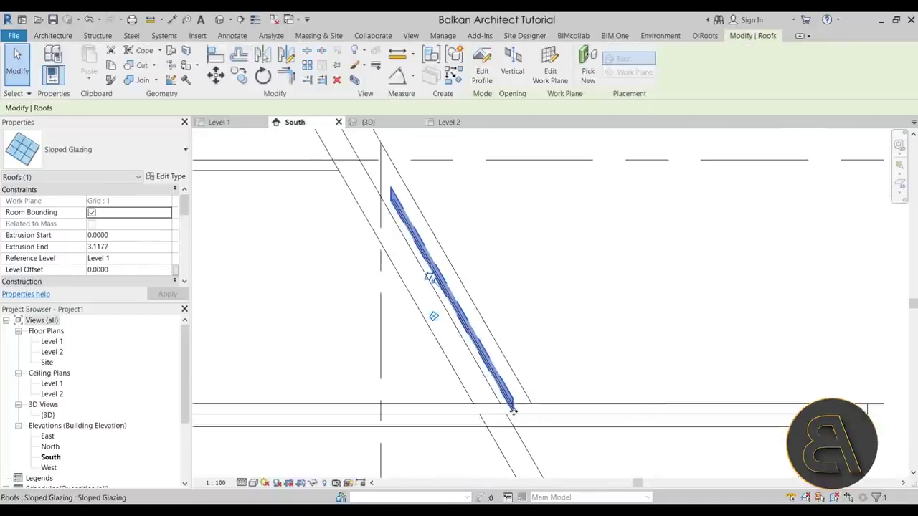
scroll(453, 294, "up", 2)
scroll(462, 293, "down", 2)
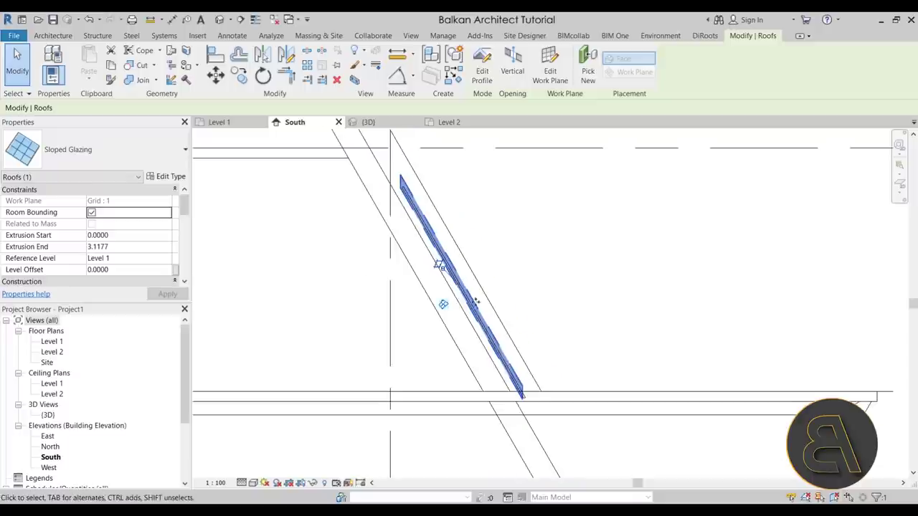
middle_click_drag(533, 353, 521, 349)
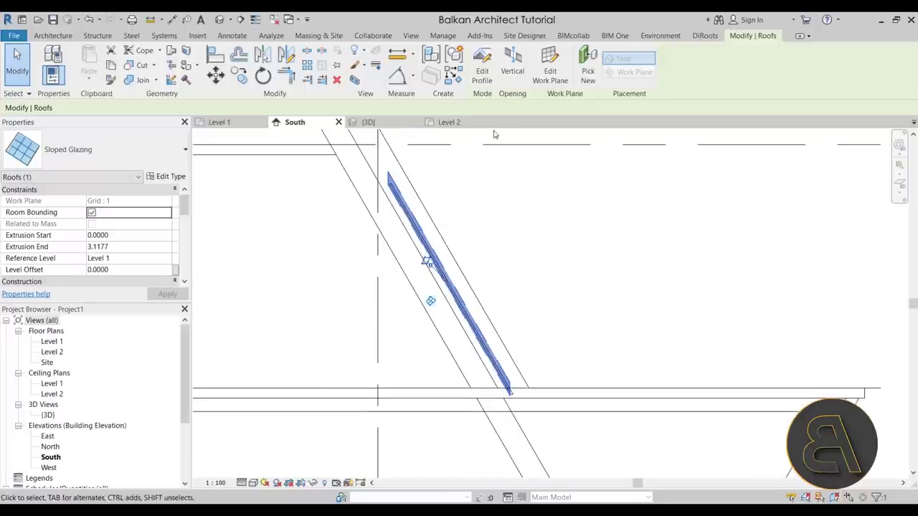
- Edit the sloped glazing's profile, shortening the line from its lower end to 3.5 m, and finish it
left_click(482, 75)
scroll(531, 426, "up", 2)
left_click(531, 427)
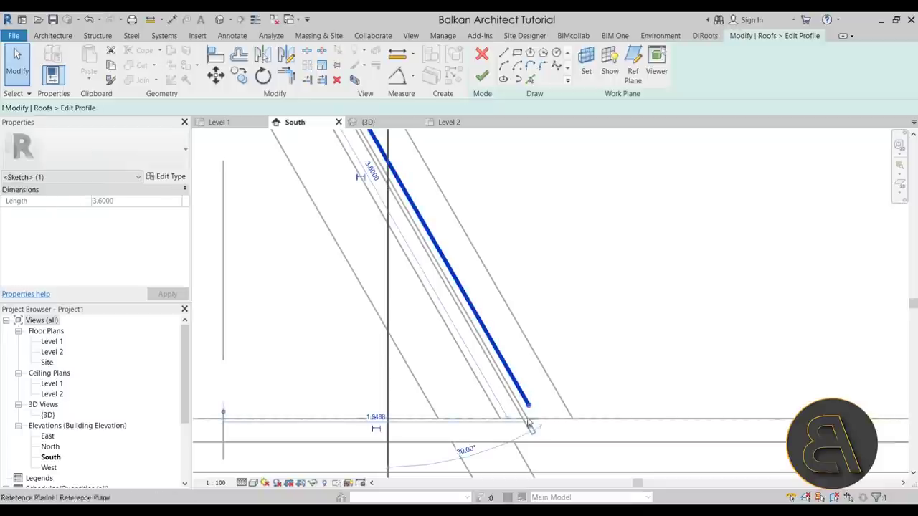
left_click_drag(530, 410, 523, 393)
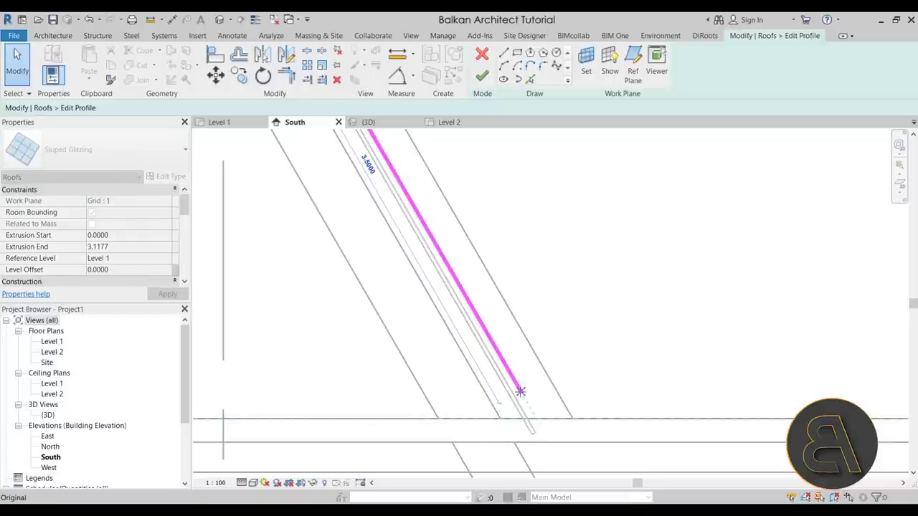
left_click(516, 385)
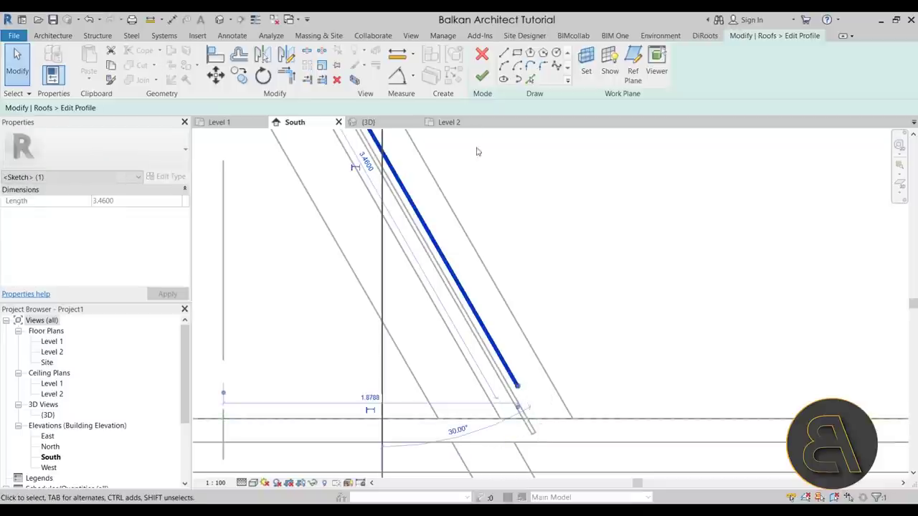
left_click(477, 76)
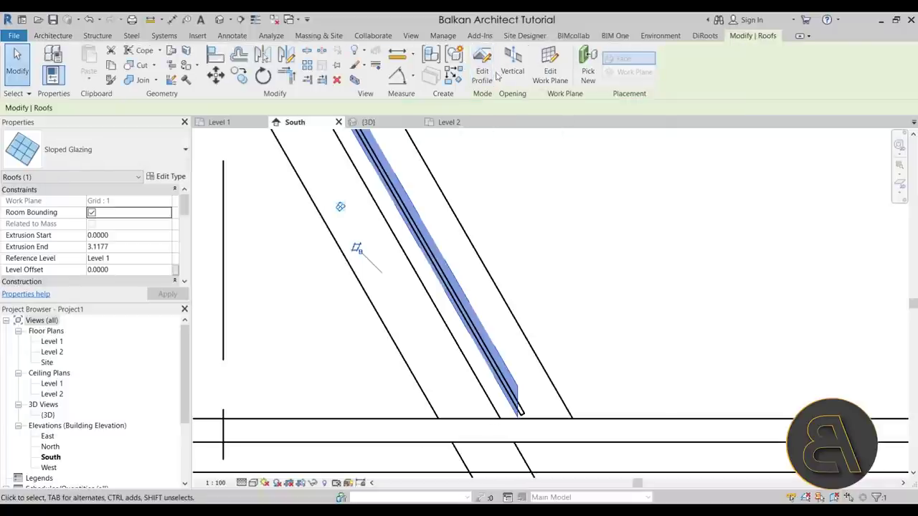
left_click(483, 76)
scroll(512, 406, "down", 1)
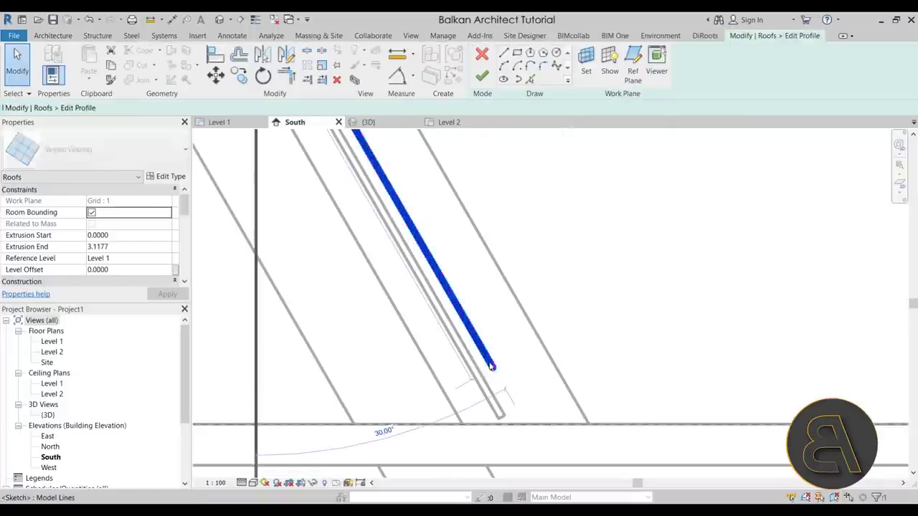
left_click(500, 378)
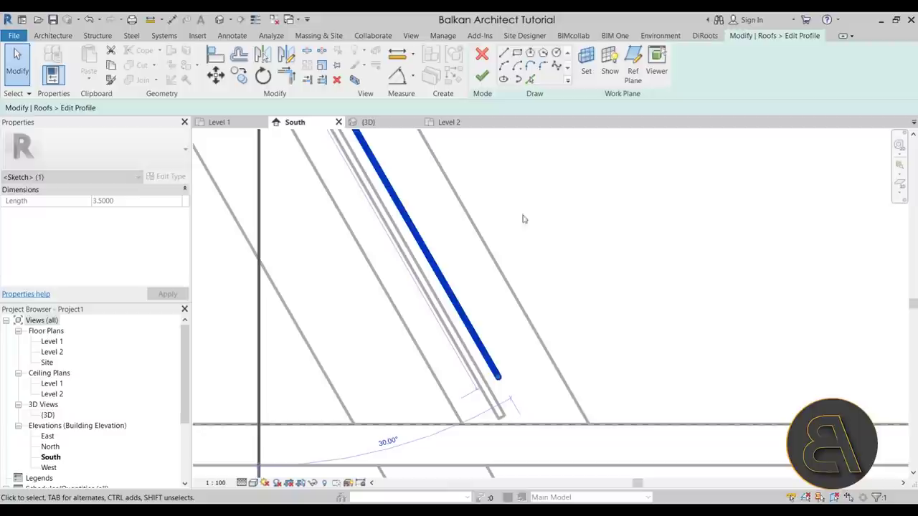
left_click(485, 78)
left_click(631, 319)
middle_click_drag(488, 402, 456, 418)
- Stretch the sloped glazing's ends in the Level 1 plan to sit between Grids 1 and 2, with extrusion start -4.4 and end -0.9
left_click(368, 122)
middle_click_drag(430, 237, 355, 348, "shift")
left_click(326, 304)
scroll(373, 287, "up", 3)
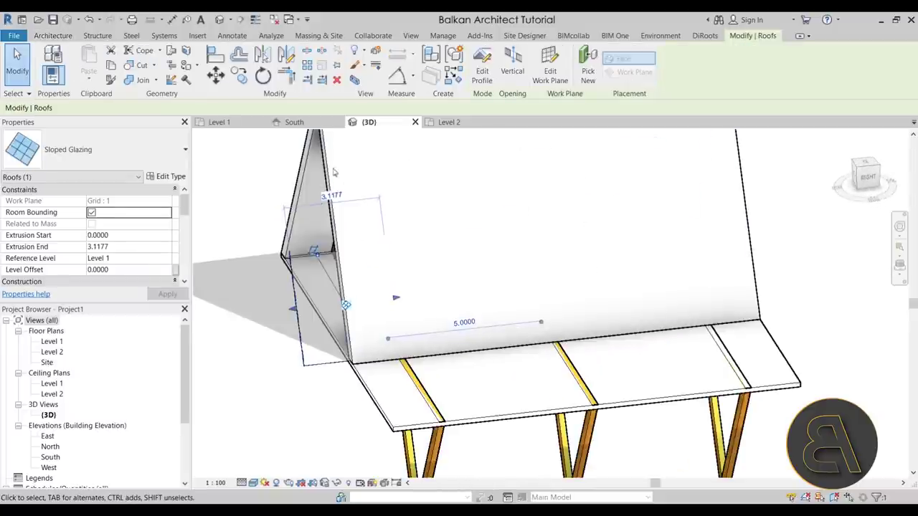
left_click(219, 122)
scroll(375, 365, "up", 3)
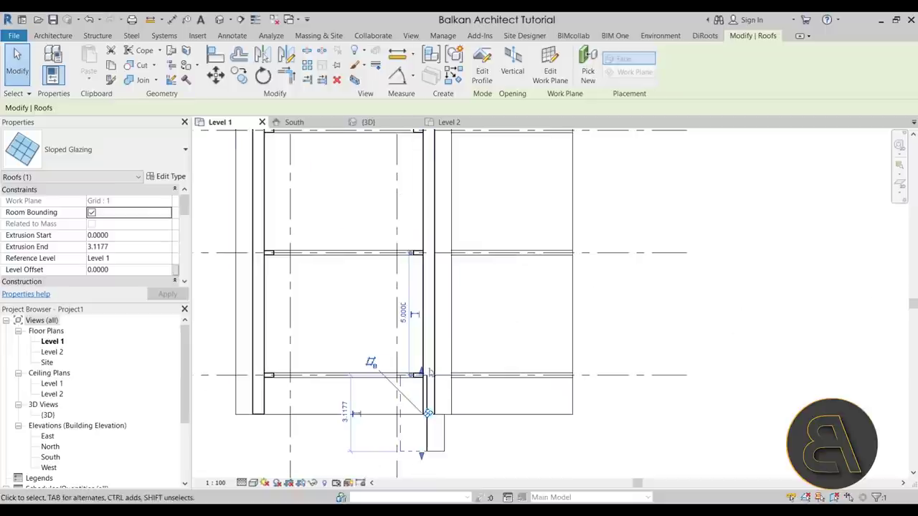
left_click_drag(423, 351, 425, 273)
left_click_drag(421, 455, 426, 357)
scroll(391, 297, "up", 3)
left_click_drag(444, 253, 445, 252)
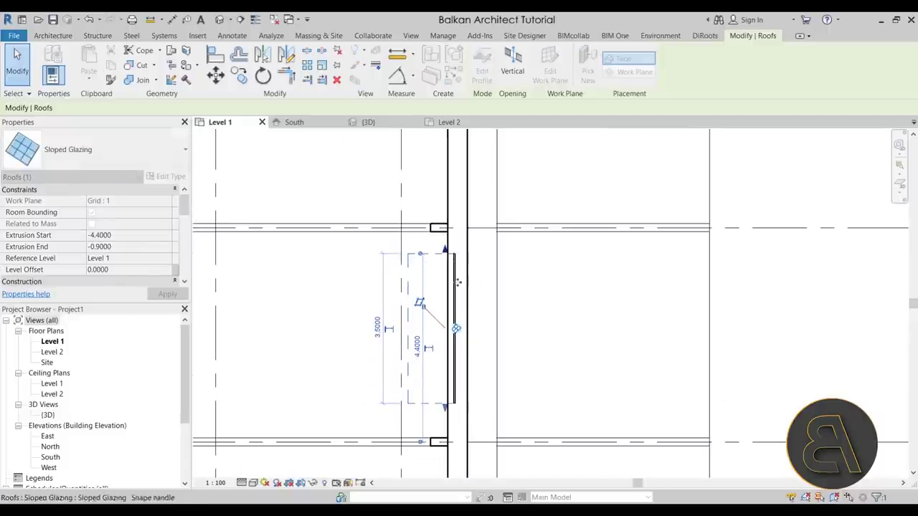
- Extend both ends of the sloped glazing toward the beams, to extrusion start -4.6 and end -0.4, making it 4.2 m long
left_click_drag(445, 407, 445, 424)
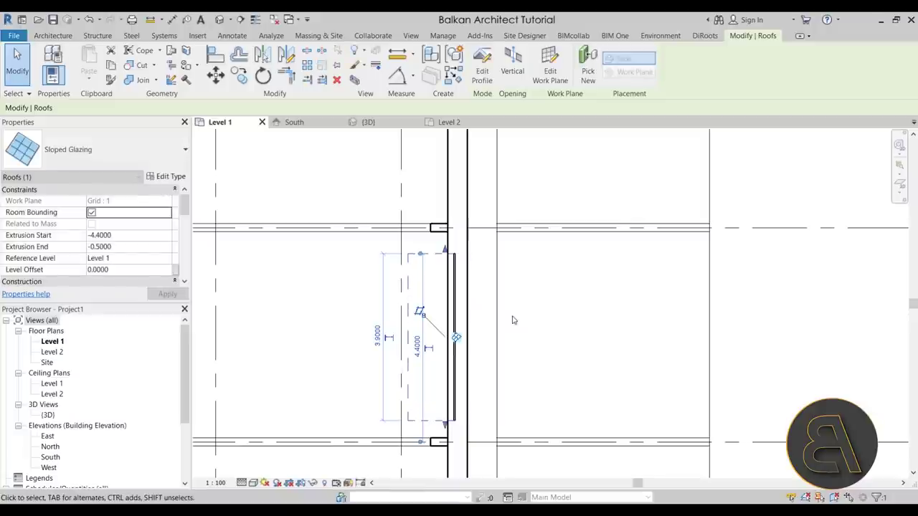
left_click_drag(446, 254, 451, 252)
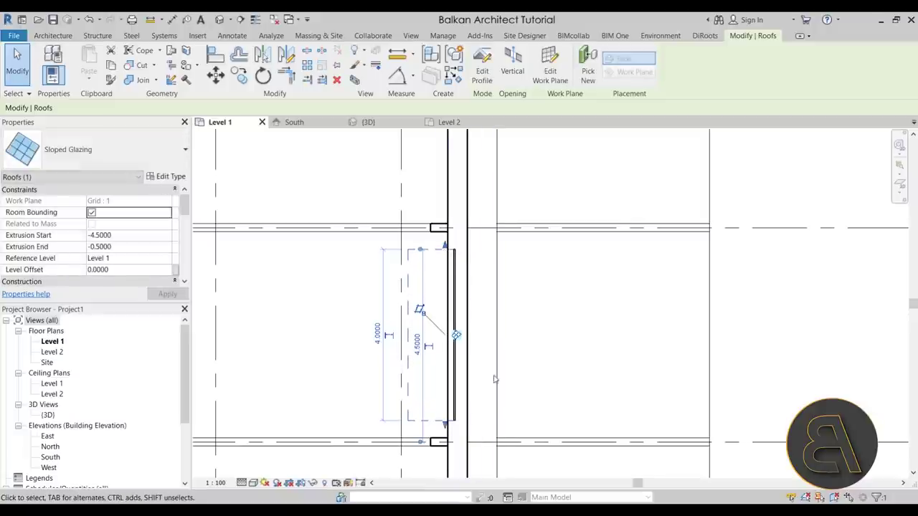
scroll(456, 455, "up", 2)
left_click_drag(444, 422, 444, 423)
scroll(448, 174, "up", 1)
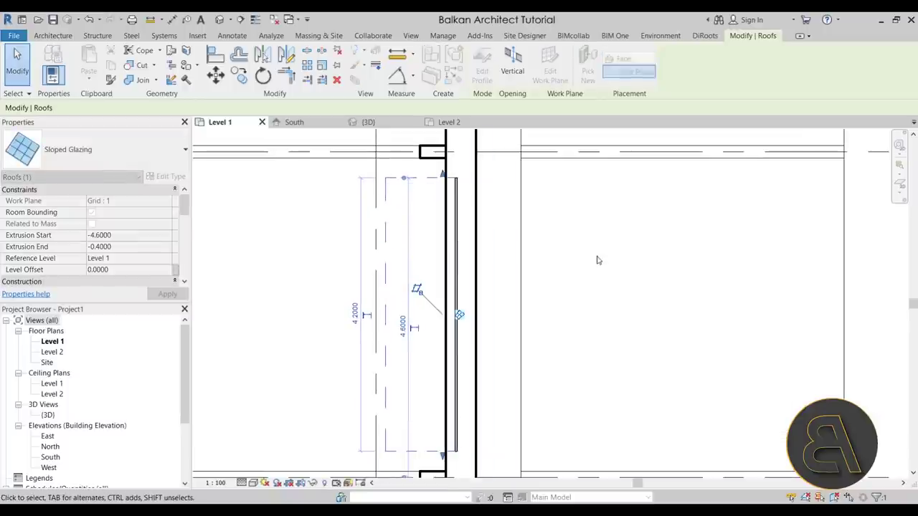
scroll(599, 260, "down", 2)
- Start an opening by face on the roof slope in the 3D view and switch the display to Wireframe
left_click(368, 122)
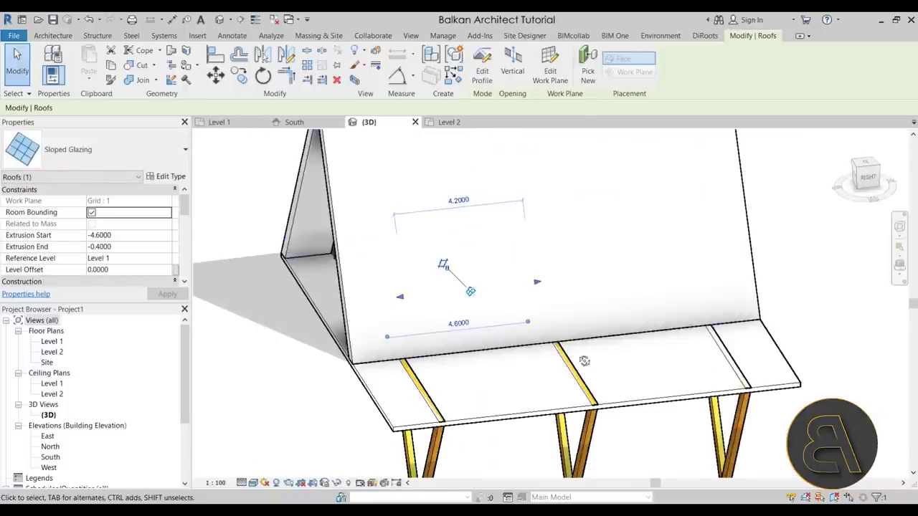
middle_click_drag(584, 361, 581, 352, "shift")
left_click(213, 234)
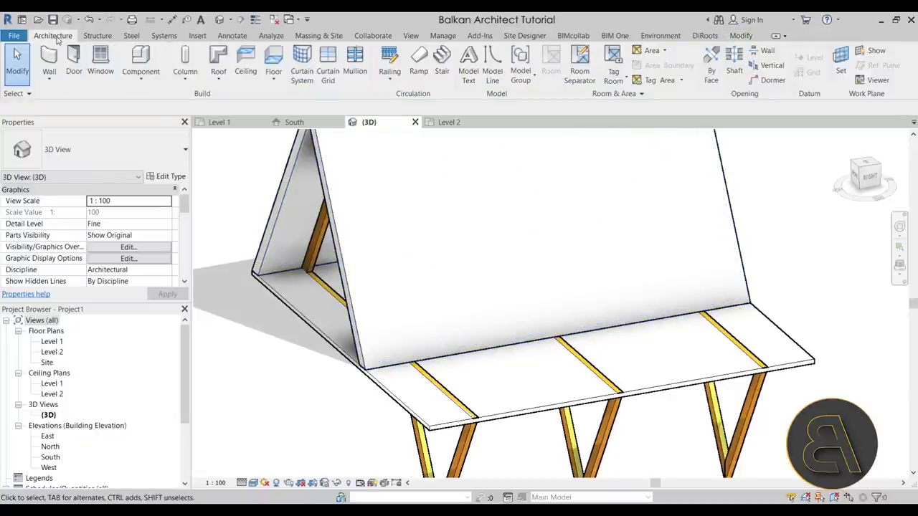
left_click(713, 72)
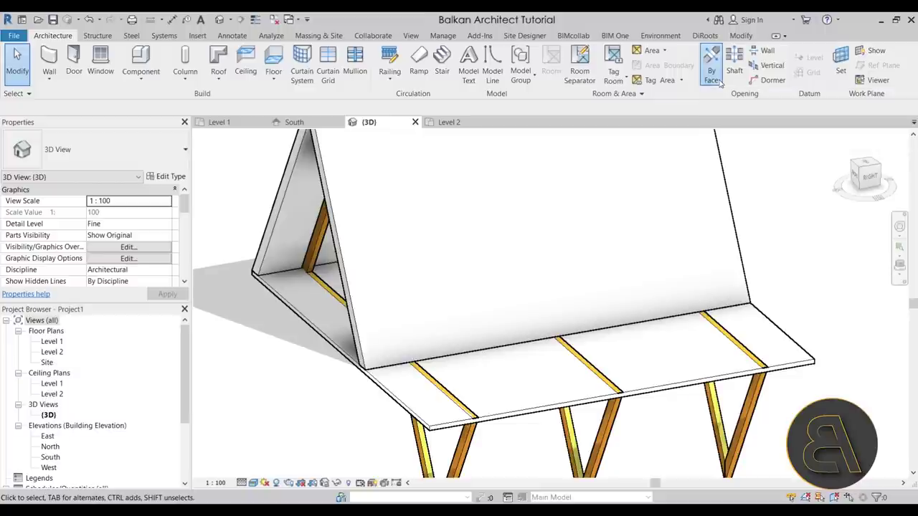
left_click(364, 347)
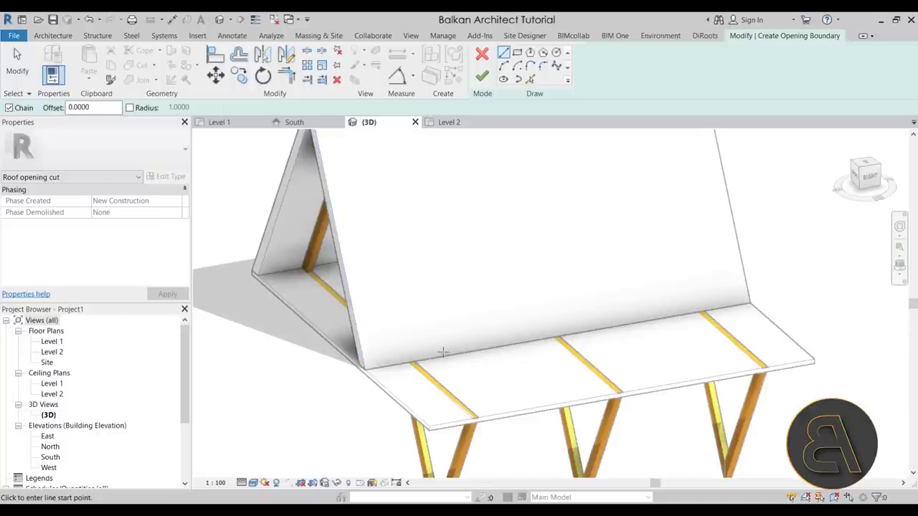
left_click(254, 485)
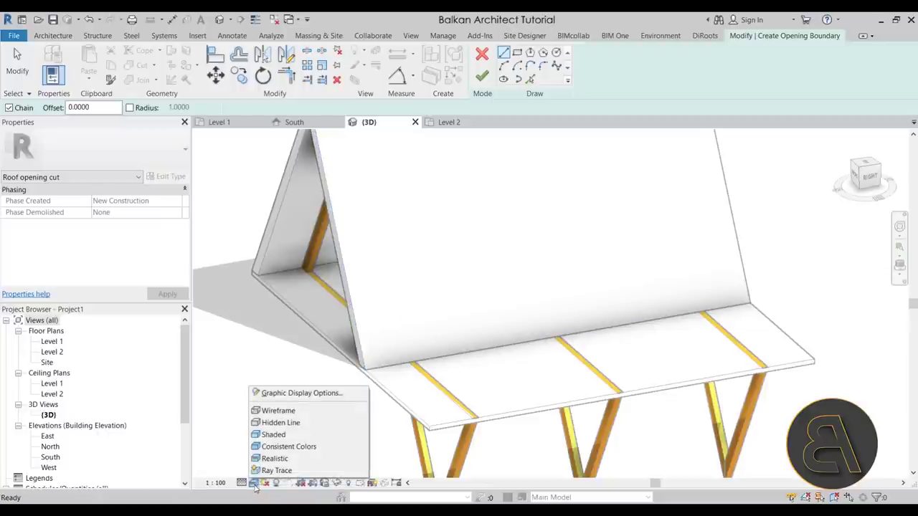
left_click(279, 415)
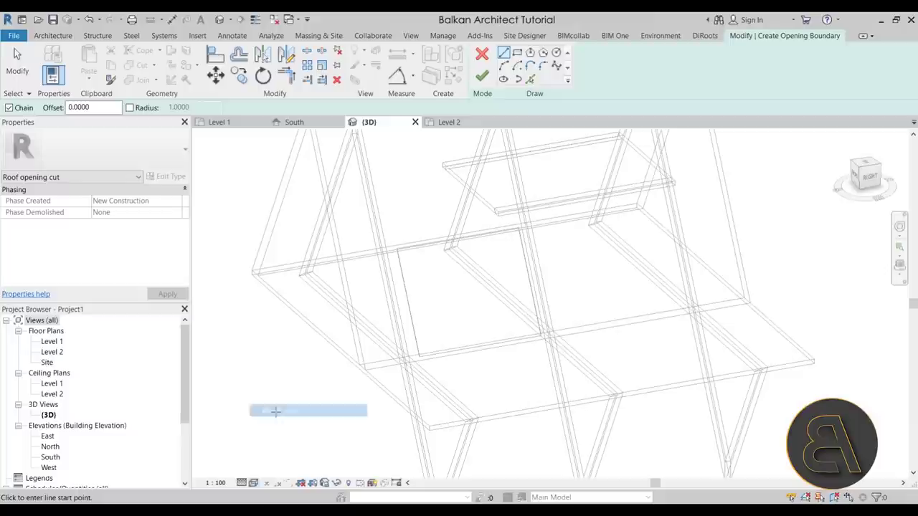
- Trace the opening boundary from the four edges of the sloped glazing and trim its corners into a closed rectangle
left_click(532, 81)
left_click(416, 249)
left_click(535, 281)
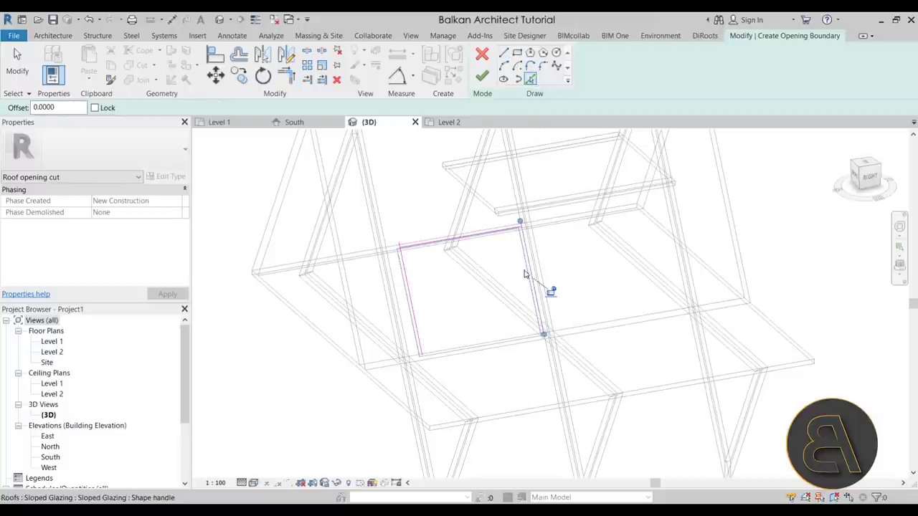
left_click(502, 349)
middle_click_drag(502, 349, 409, 292, "shift")
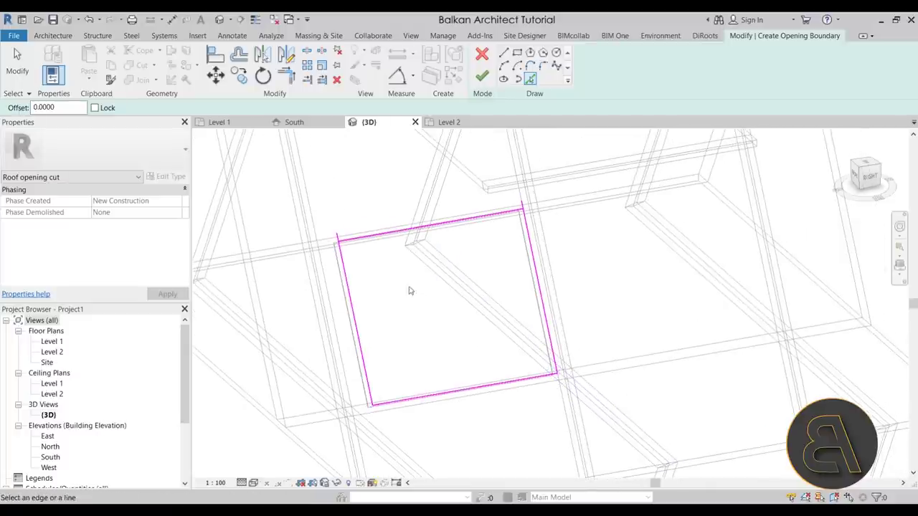
key("Escape")
left_click(285, 75)
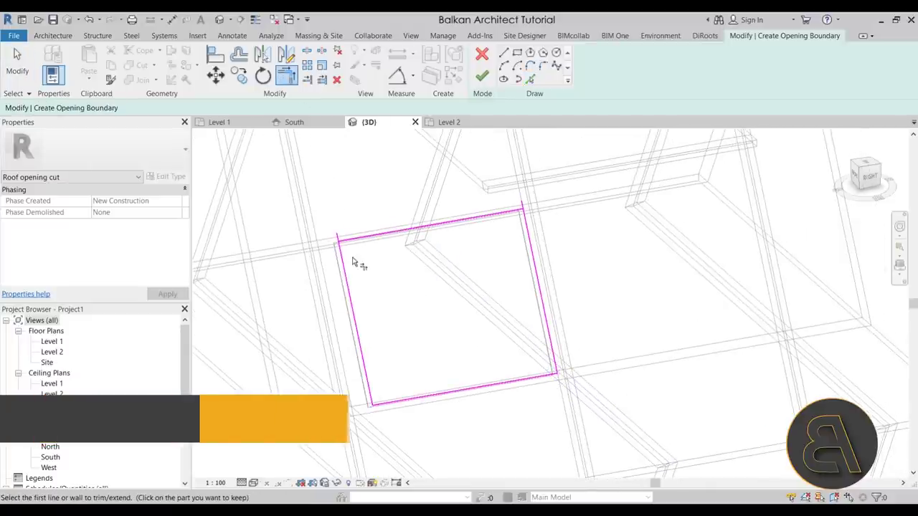
mouse_move(516, 283)
middle_mouse_down("shift")
mouse_move(436, 303)
mouse_move(517, 303)
middle_mouse_up("shift")
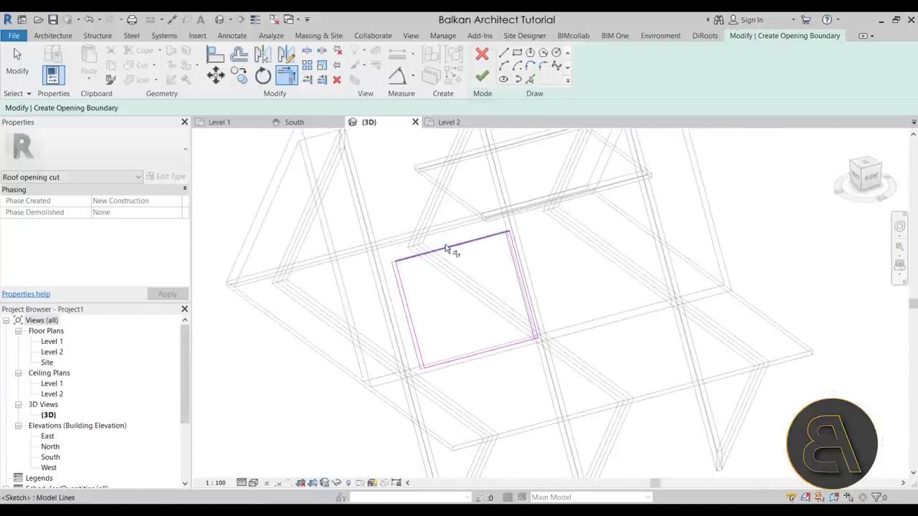
key("Escape")
- Copy the opening rectangle from the first beam frame to the second, and stretch both rectangles past the roof's lower edge
left_click_drag(354, 203, 601, 421)
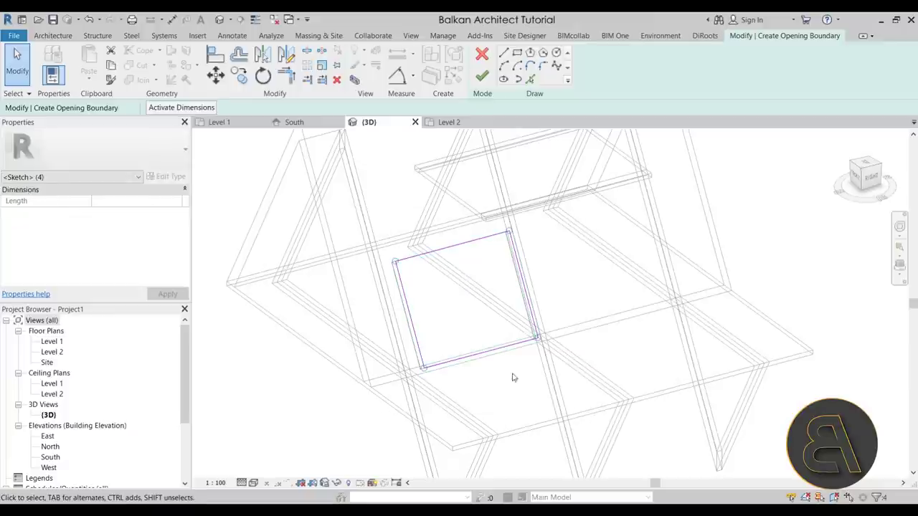
key("c")
key("c")
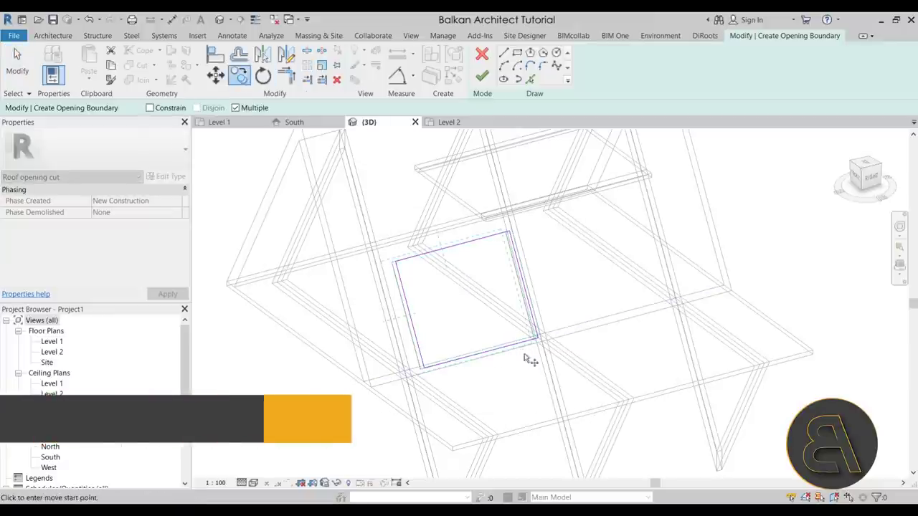
left_click(407, 379)
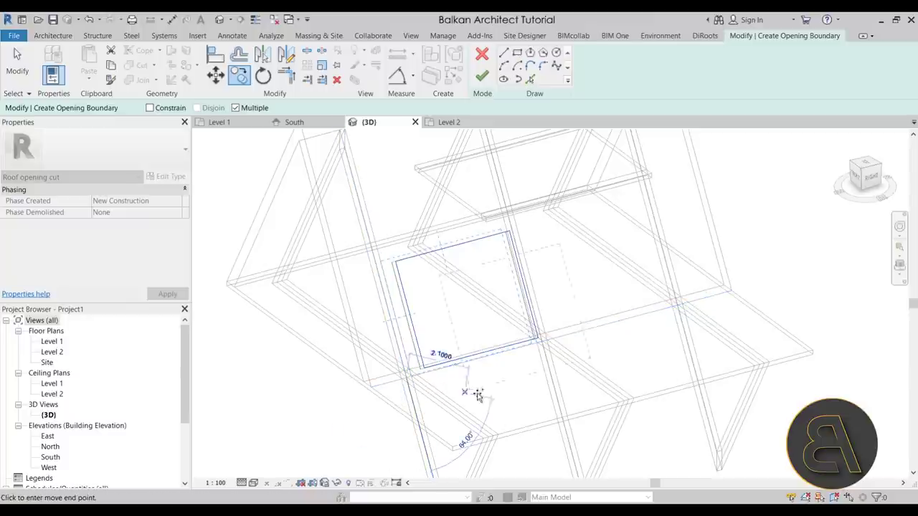
left_click(543, 342)
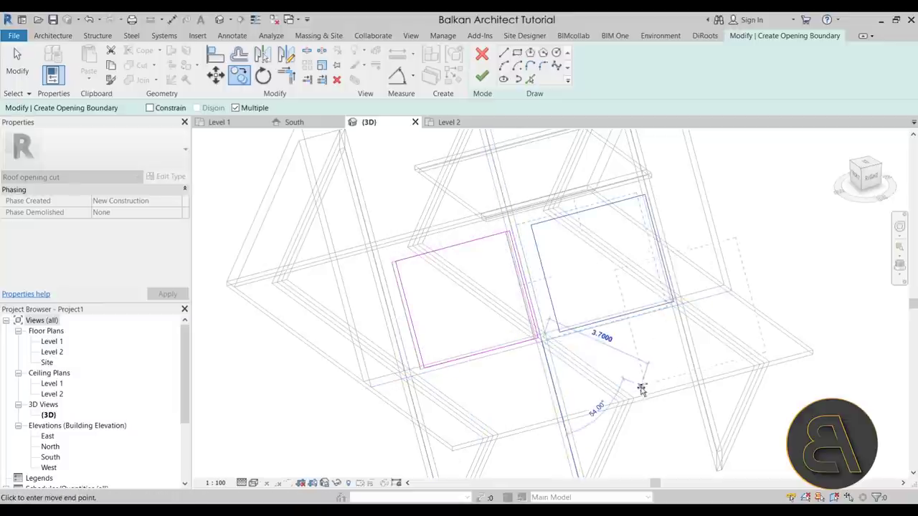
middle_click_drag(649, 401, 613, 405, "shift")
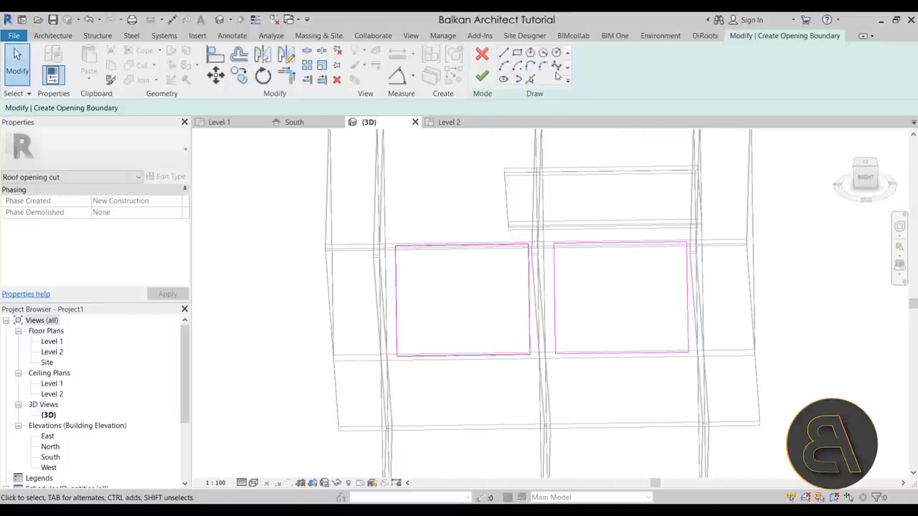
left_click_drag(460, 355, 617, 369)
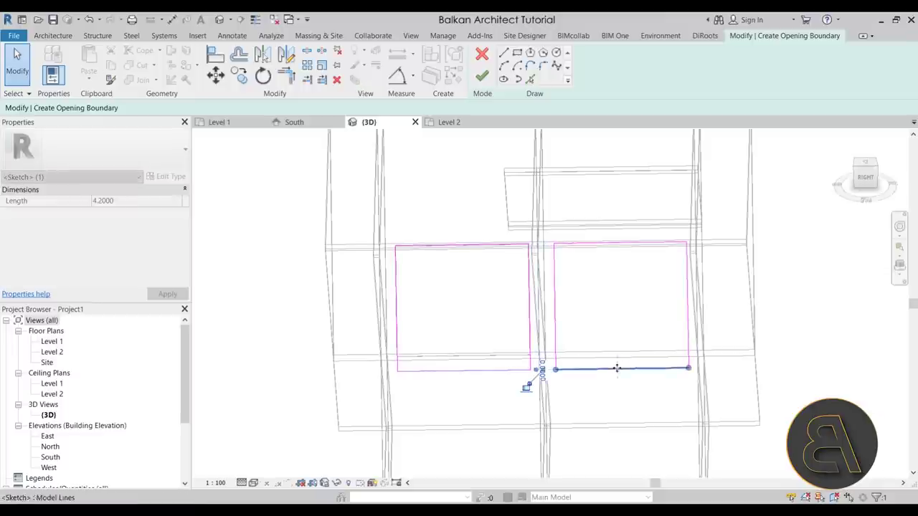
- Finish the roof opening sketch and set the 3D view's visual style to Realistic
left_click(482, 77)
middle_click_drag(471, 395, 552, 401, "shift")
key("Escape")
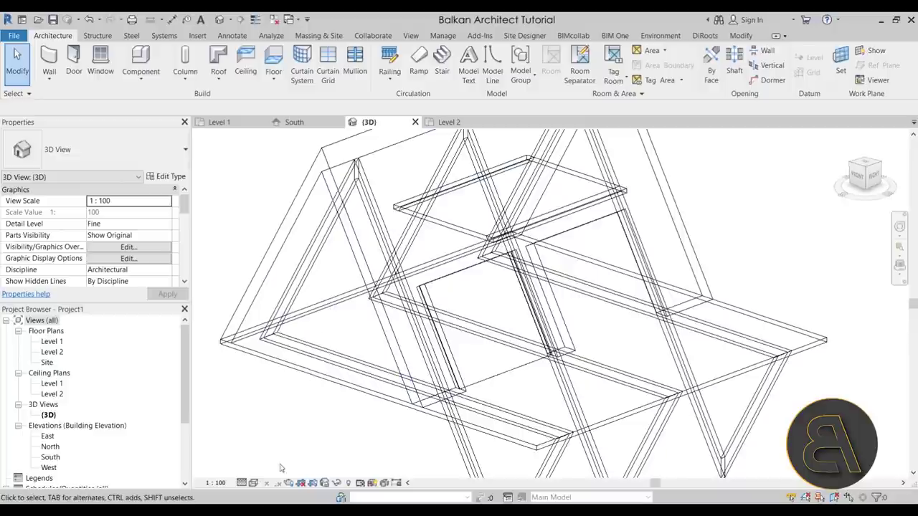
left_click(255, 484)
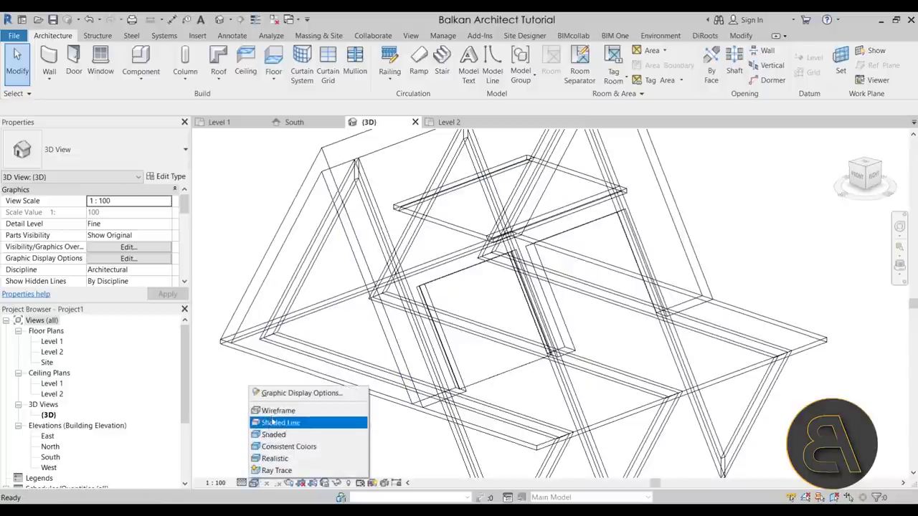
left_click(267, 458)
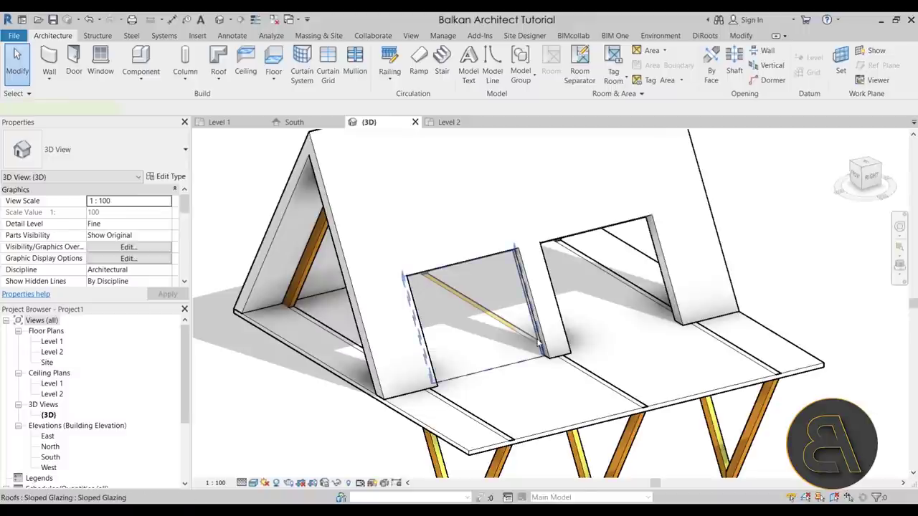
- Set the sloped glazing type's Grid 1 layout to Maximum Spacing 1.2 and Grid 2 to Maximum Spacing 2.4
left_click(539, 344)
scroll(487, 318, "up", 3)
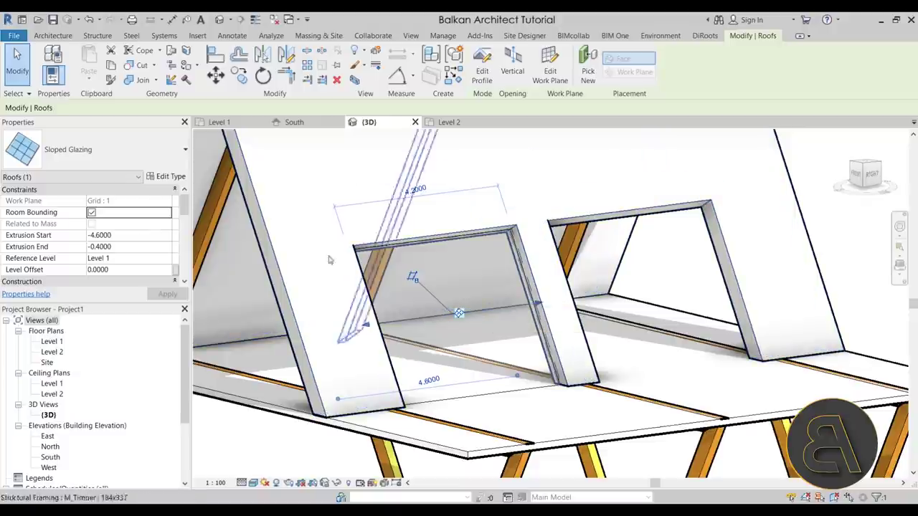
left_click(170, 178)
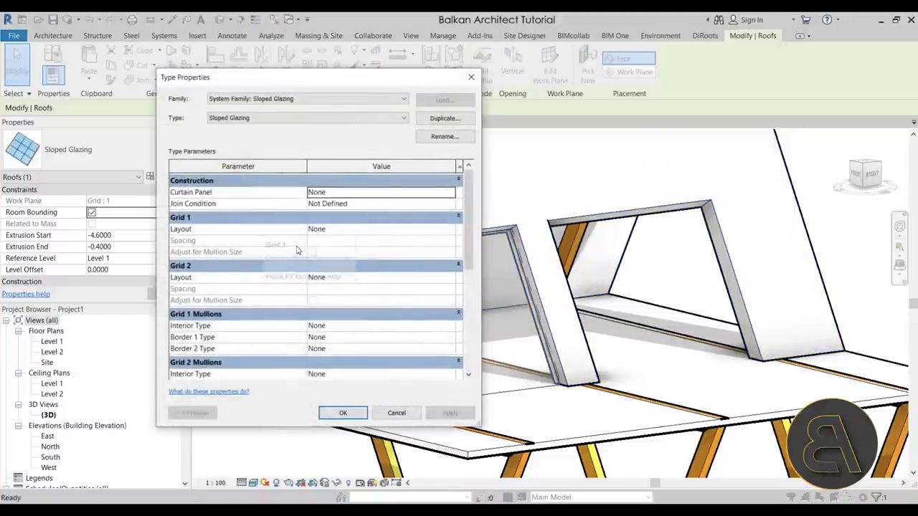
left_click(451, 230)
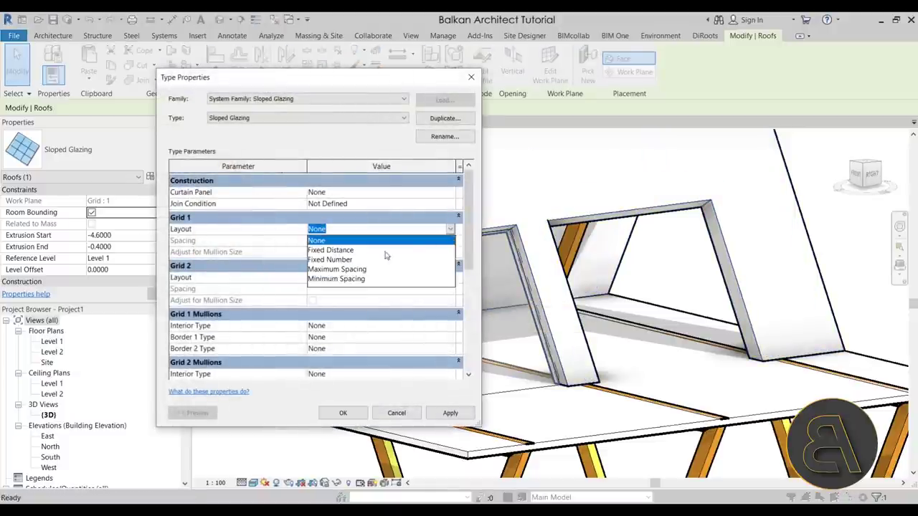
left_click(343, 270)
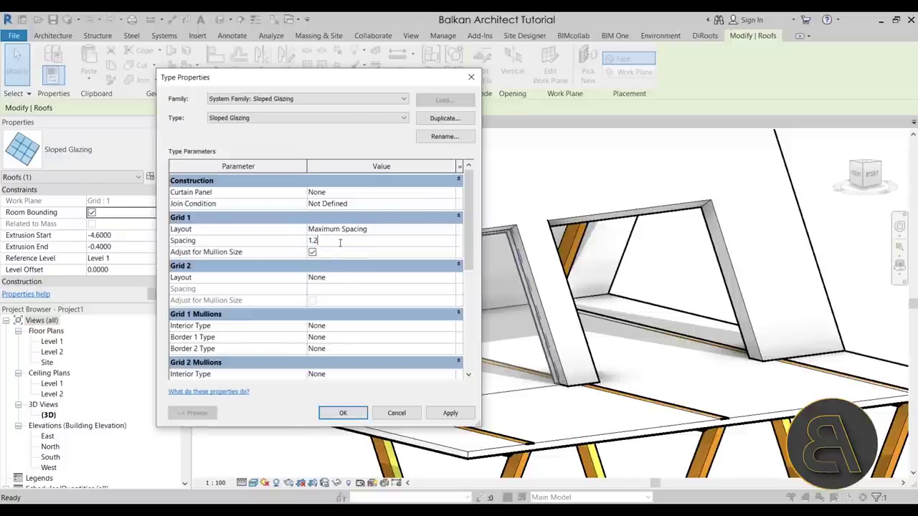
left_click(451, 277)
left_click(352, 320)
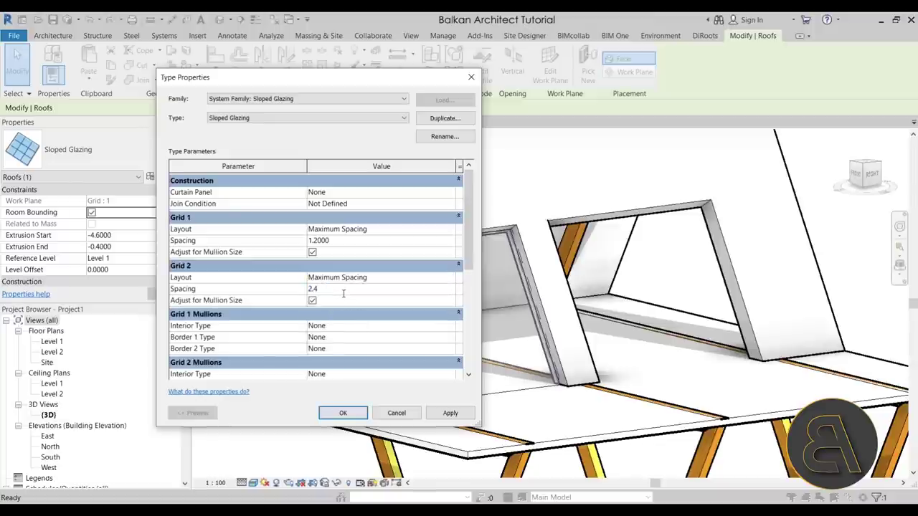
- Assign Rectangular Mullion : 50 x 150mm to all interior and border types of Grid 1 and Grid 2, and apply the type changes
scroll(337, 324, "down", 1)
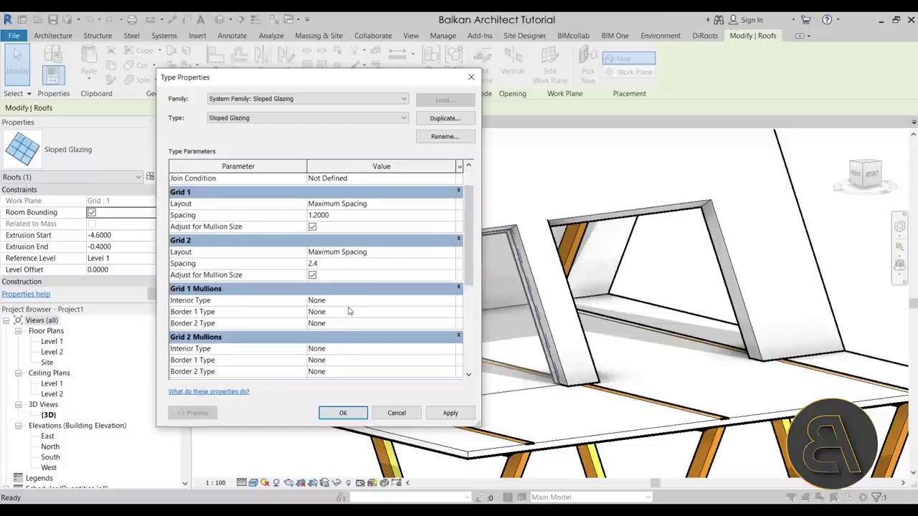
scroll(349, 311, "down", 3)
left_click(451, 244)
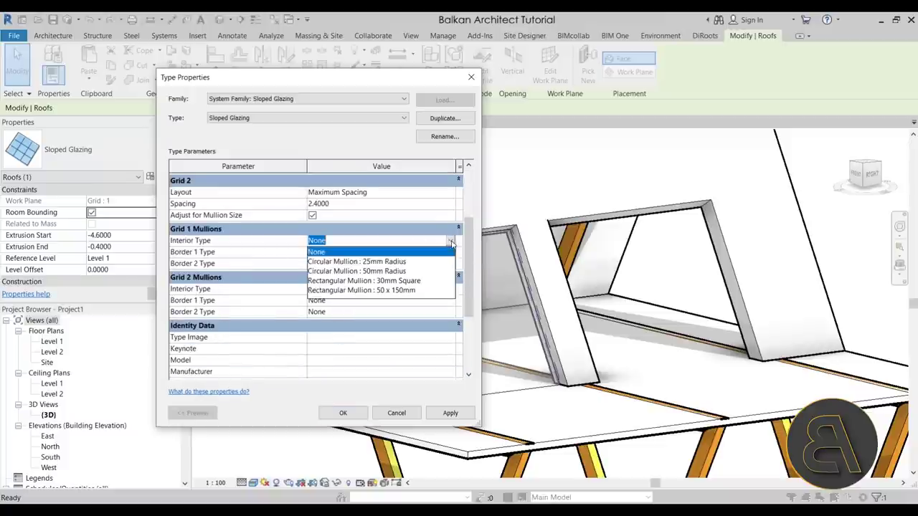
left_click(365, 290)
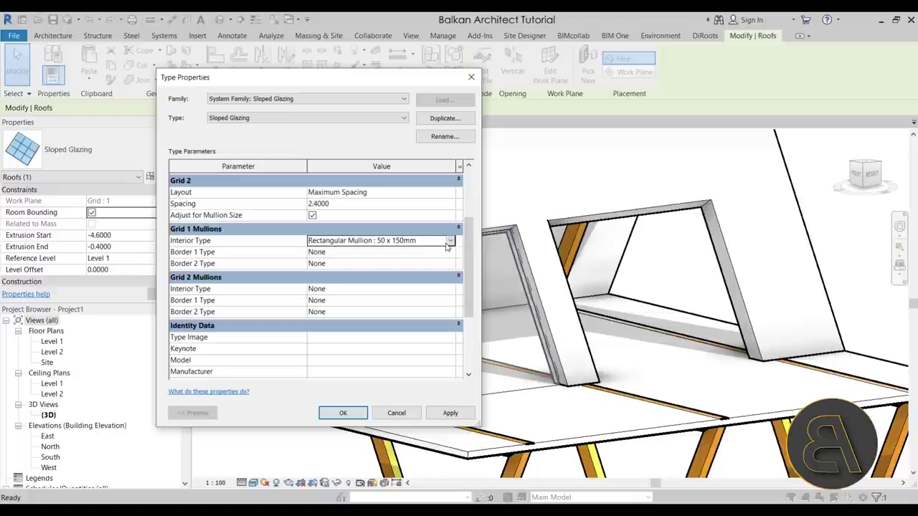
key("Down")
key("Tab")
key("Down")
left_click(405, 266)
key("Tab")
key("Down")
key("Tab")
key("Down")
key("Tab")
key("Down")
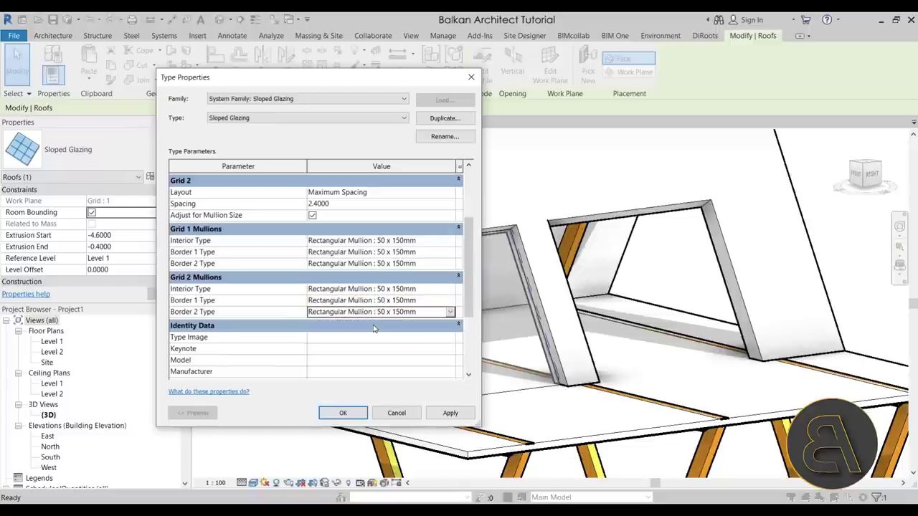
left_click(451, 313)
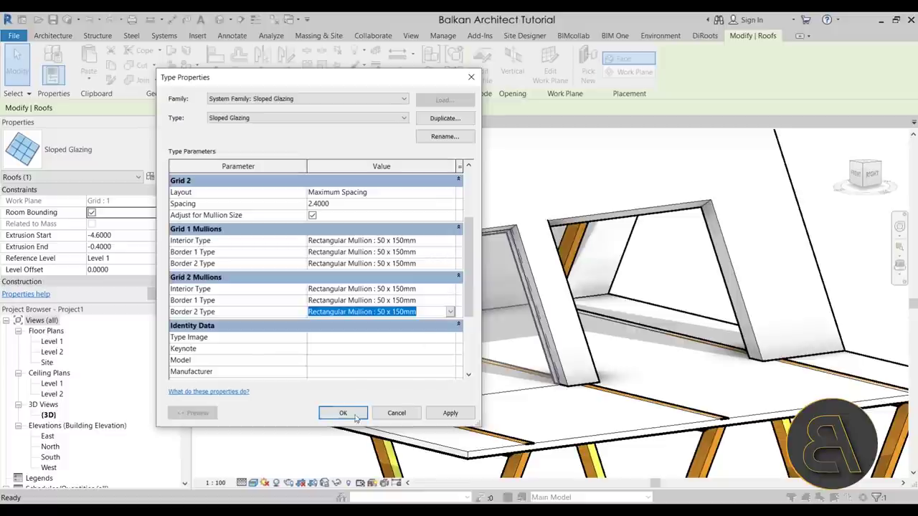
left_click(446, 416)
left_click(342, 415)
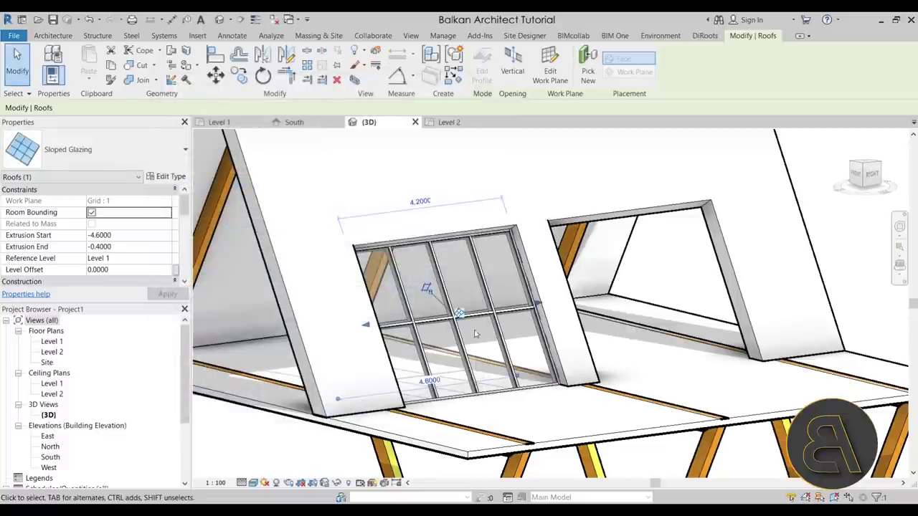
- Copy the sloped glazing 5 m from Grid 1 to Grid 2 in the Level 1 plan, filling the second roof opening
middle_click_drag(475, 334, 515, 359, "shift")
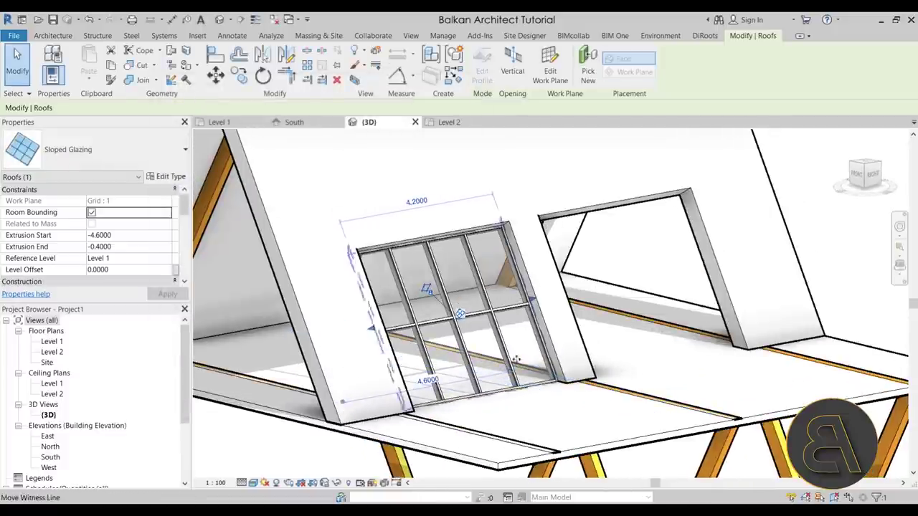
left_click(219, 122)
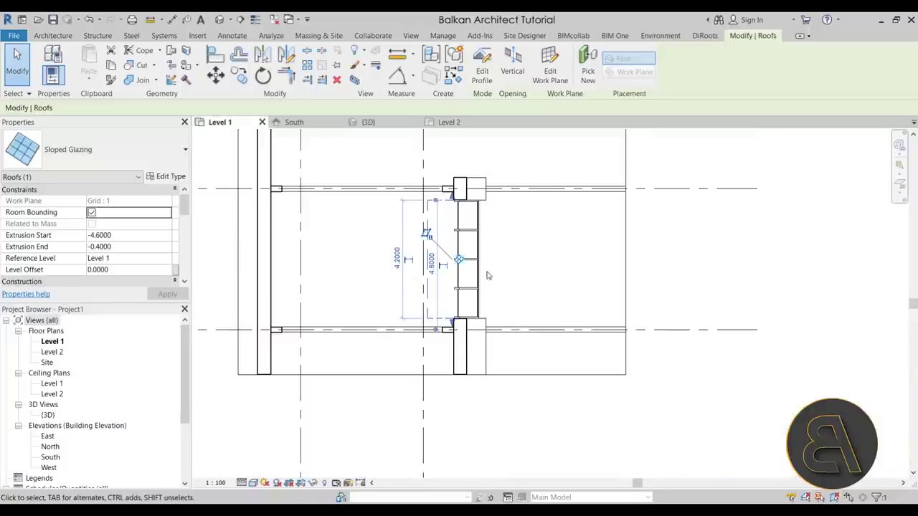
scroll(487, 276, "up", 2)
key("c")
key("c")
scroll(708, 375, "down", 3)
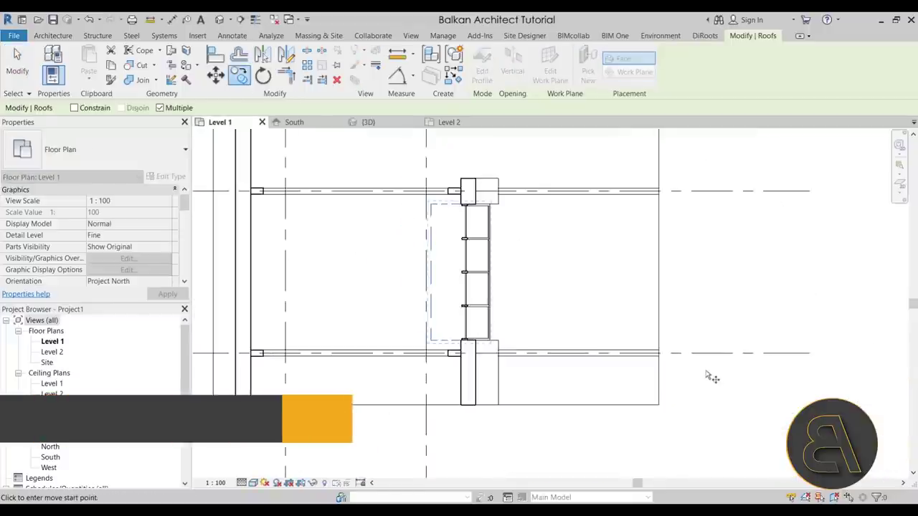
left_click(773, 360)
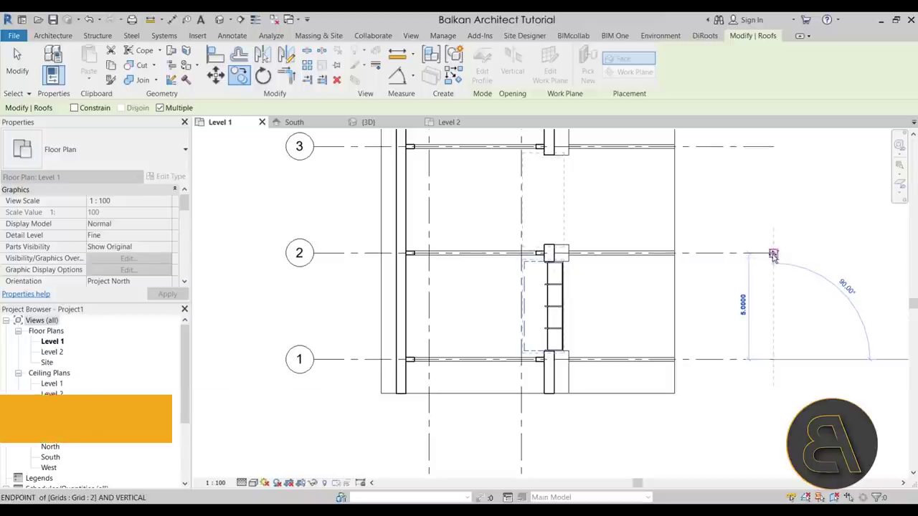
middle_click_drag(703, 284, 643, 370)
scroll(530, 276, "up", 1)
key("Escape")
key("Escape")
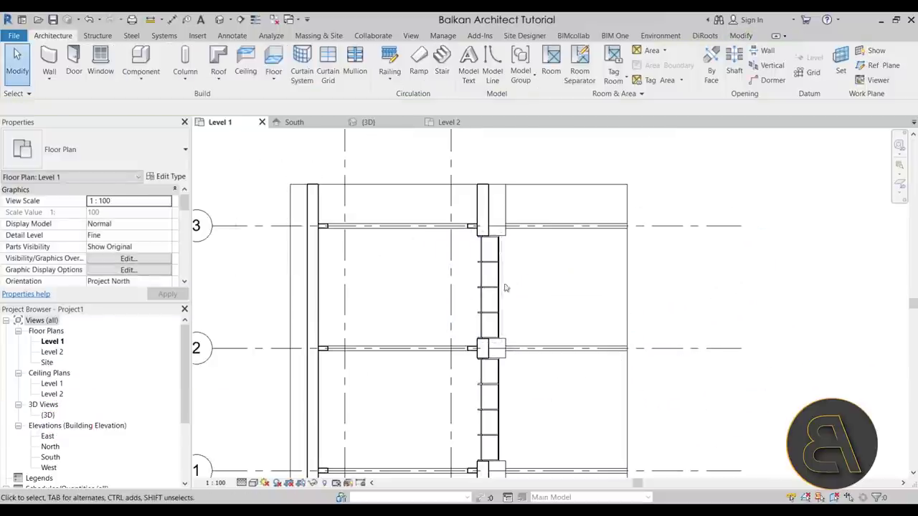
left_click(368, 122)
scroll(588, 322, "down", 5)
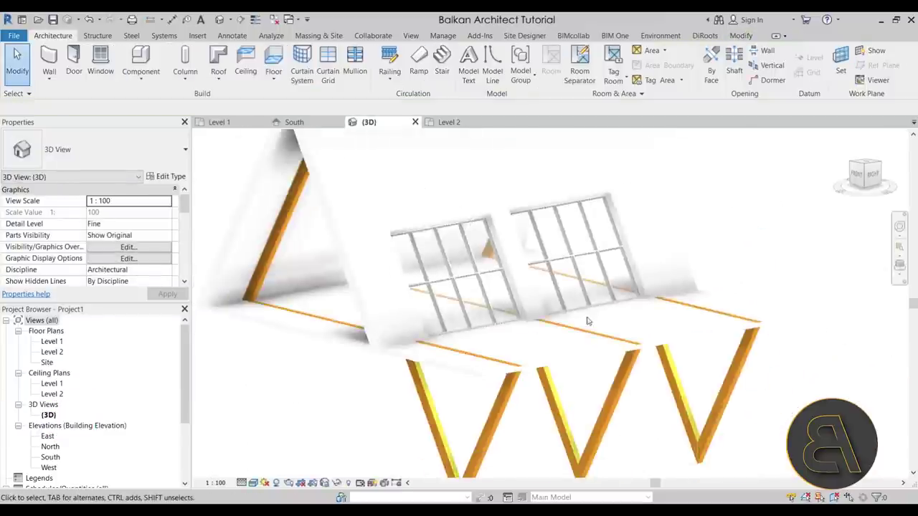
mouse_move(705, 439)
middle_mouse_down("shift")
mouse_move(756, 416)
mouse_move(705, 395)
mouse_move(713, 439)
mouse_move(694, 444)
middle_mouse_up("shift")
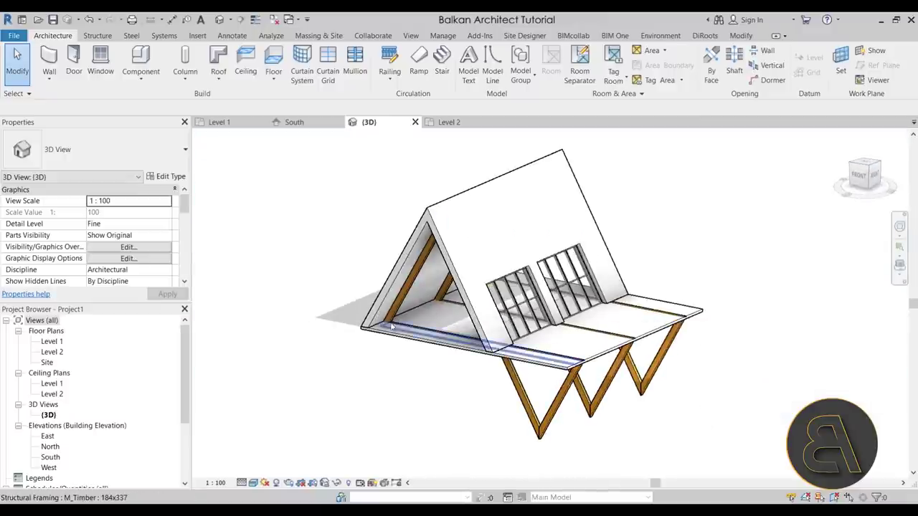
middle_click_drag(390, 322, 563, 378, "shift")
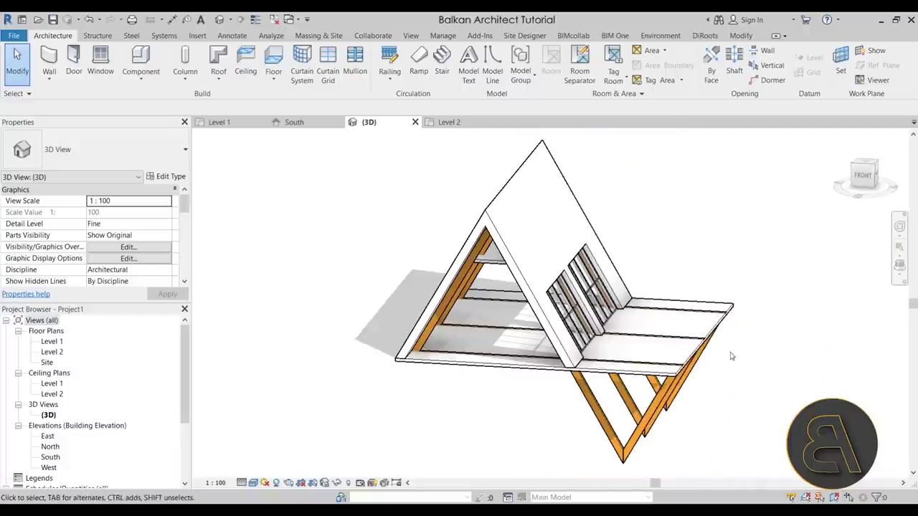
- Set the visual style of the Level 1 floor plan to Wireframe
left_click(242, 125)
scroll(358, 293, "down", 1)
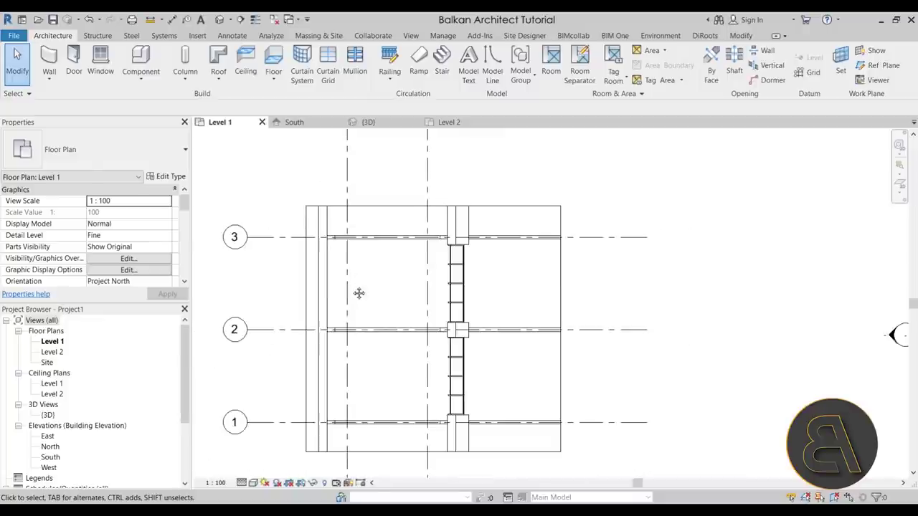
left_click(252, 483)
left_click(291, 410)
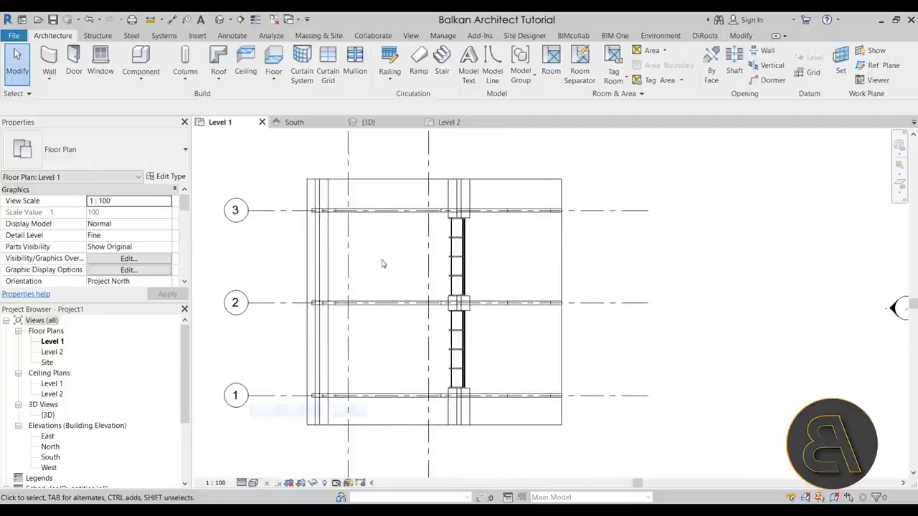
- Draw a Curtain Wall : Storefront about 7.88 m long just above Grid 3, spanning between the two roof slopes
scroll(322, 185, "up", 5)
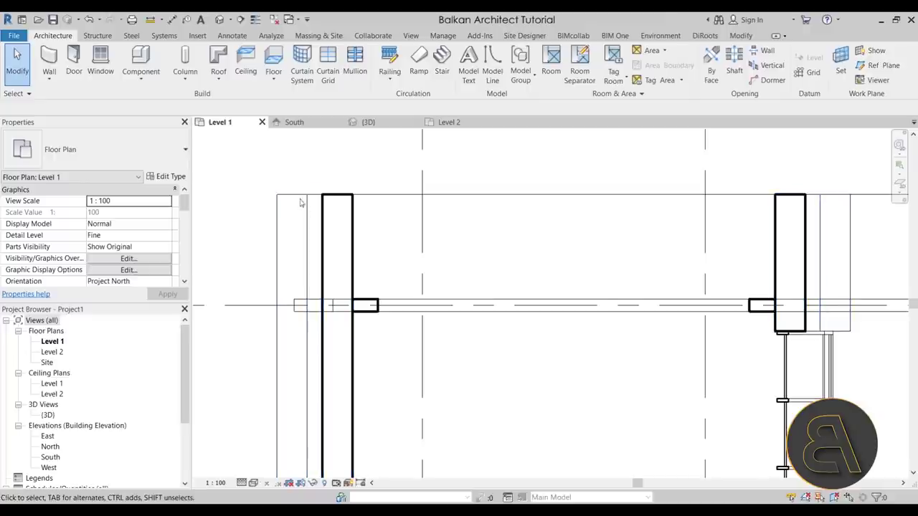
left_click(50, 61)
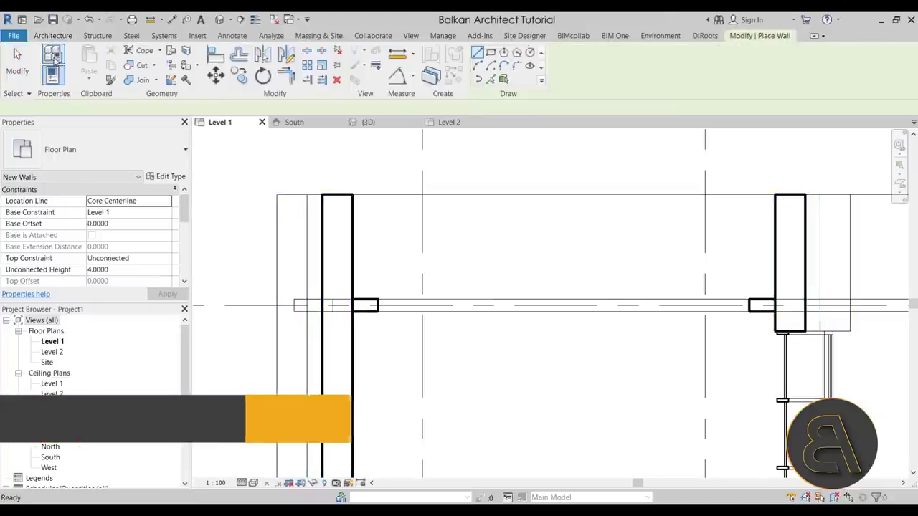
left_click(93, 149)
scroll(65, 287, "down", 5)
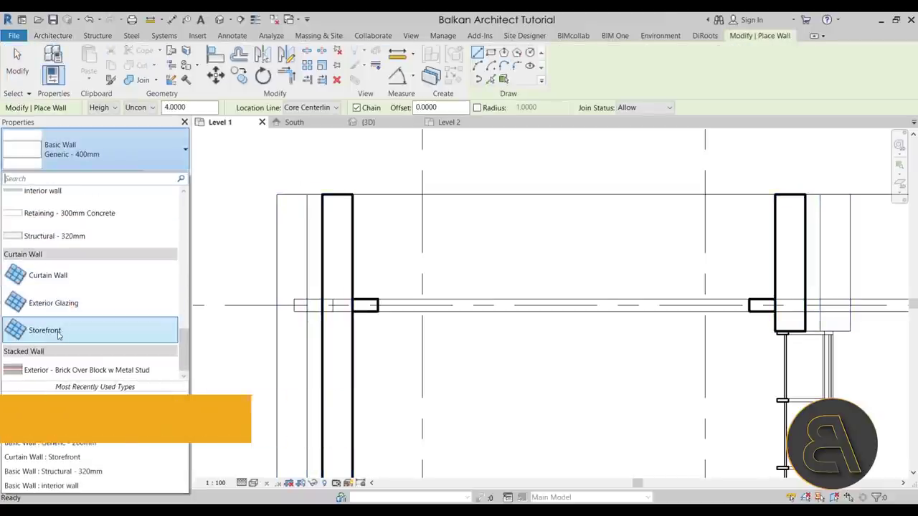
left_click(59, 334)
scroll(313, 297, "up", 2)
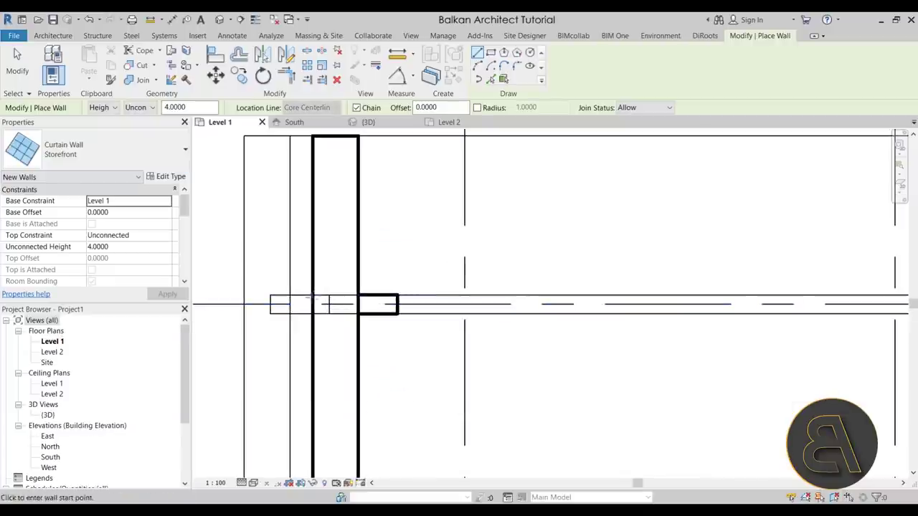
left_click(289, 278)
scroll(294, 278, "down", 1)
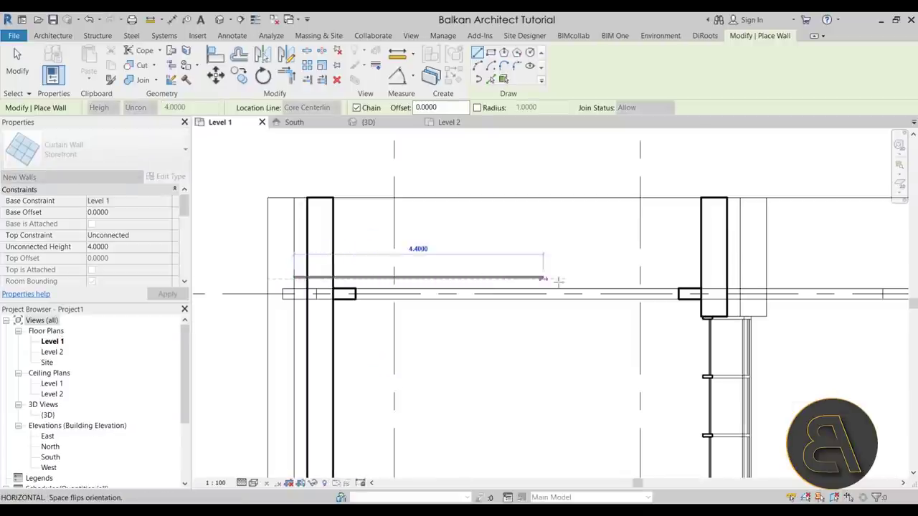
left_click(740, 279)
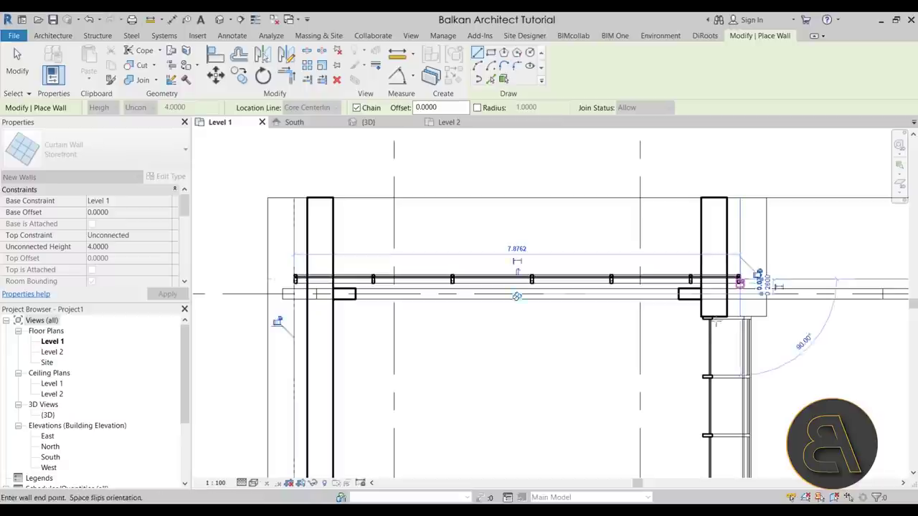
key("Escape")
key("Escape")
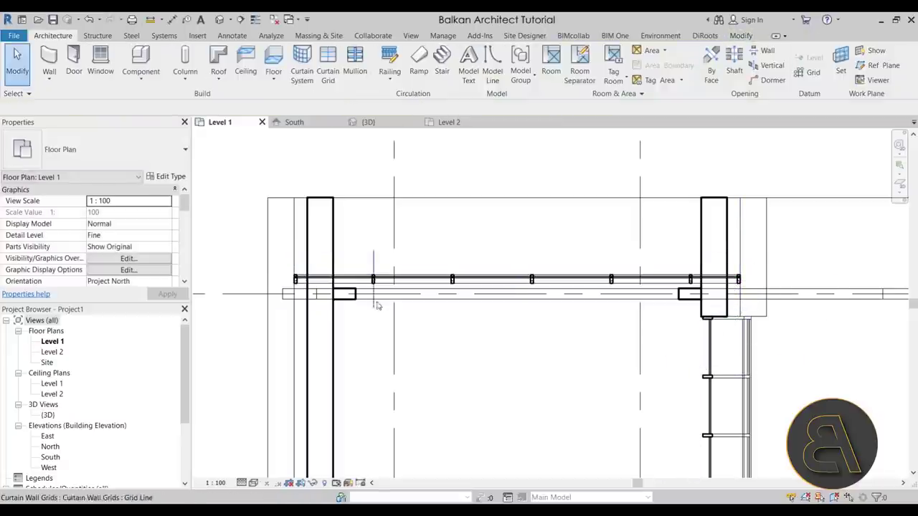
- Move the storefront curtain wall down so its mullion face meets the upper edge of the timber beam on Grid 3
left_click(378, 293)
scroll(306, 286, "up", 4)
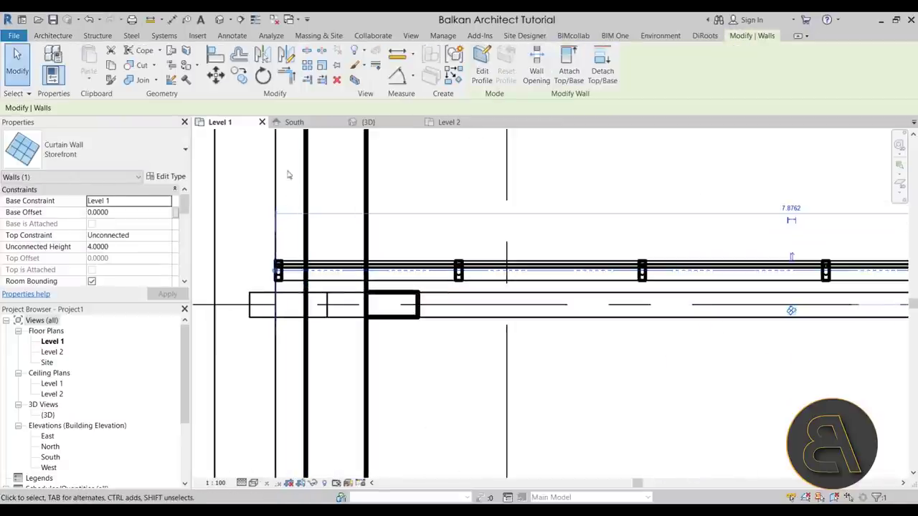
left_click(215, 76)
scroll(308, 266, "up", 2)
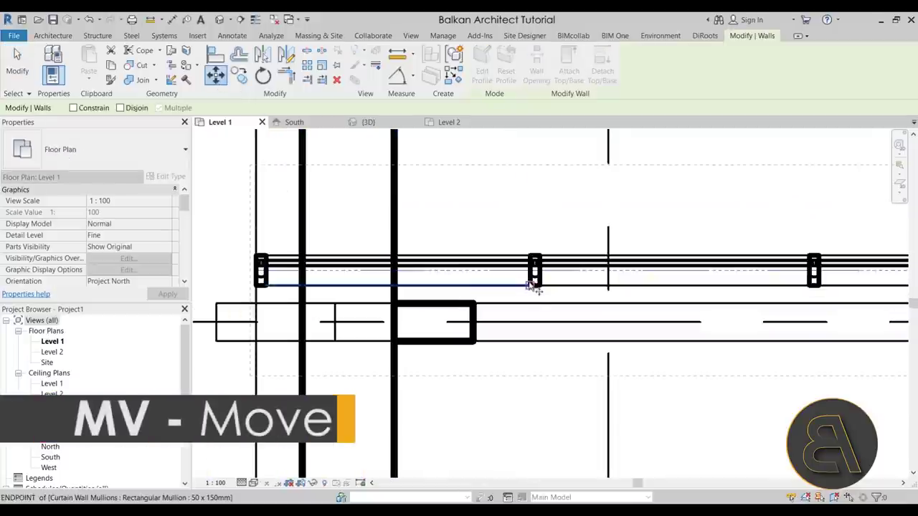
left_click(515, 286)
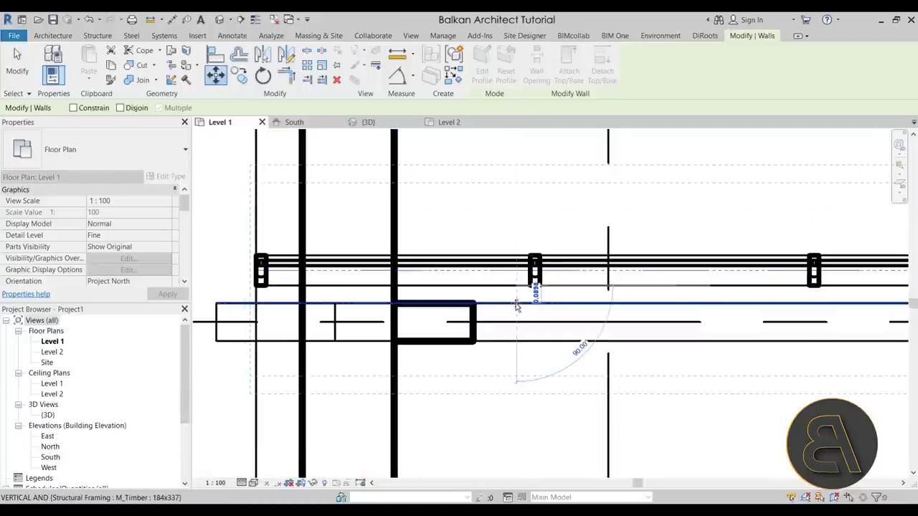
left_click(535, 302)
scroll(337, 344, "down", 3)
- Mirror a copy of the storefront curtain wall about Grid 2 to the Grid 1 end of the house
scroll(337, 344, "down", 5)
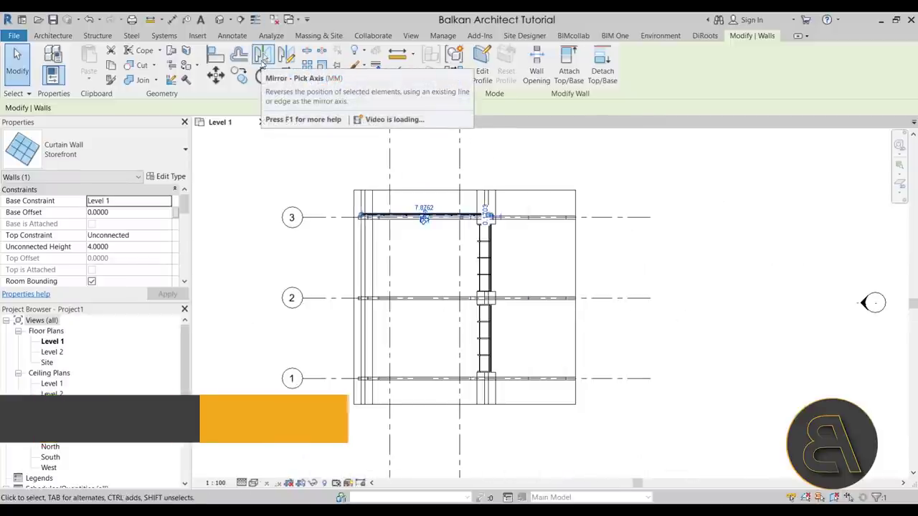
left_click(263, 55)
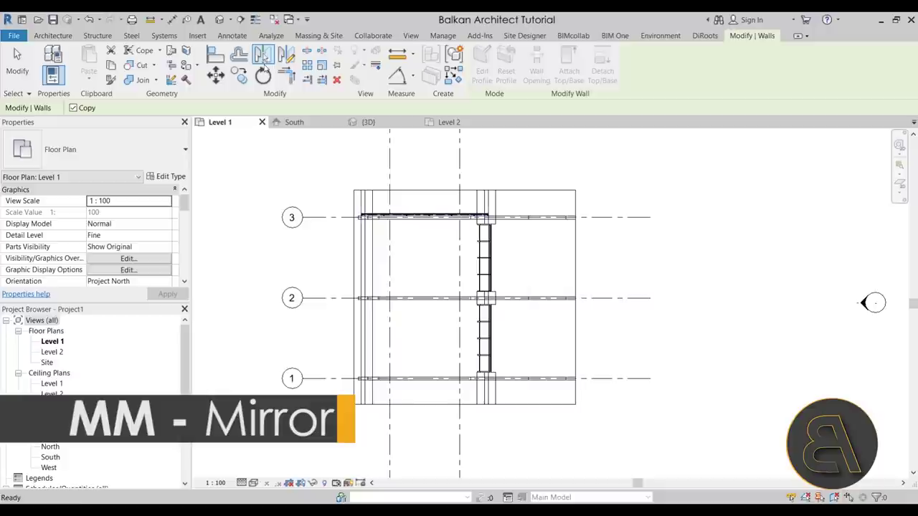
left_click(334, 300)
scroll(423, 378, "up", 2)
scroll(424, 378, "up", 3)
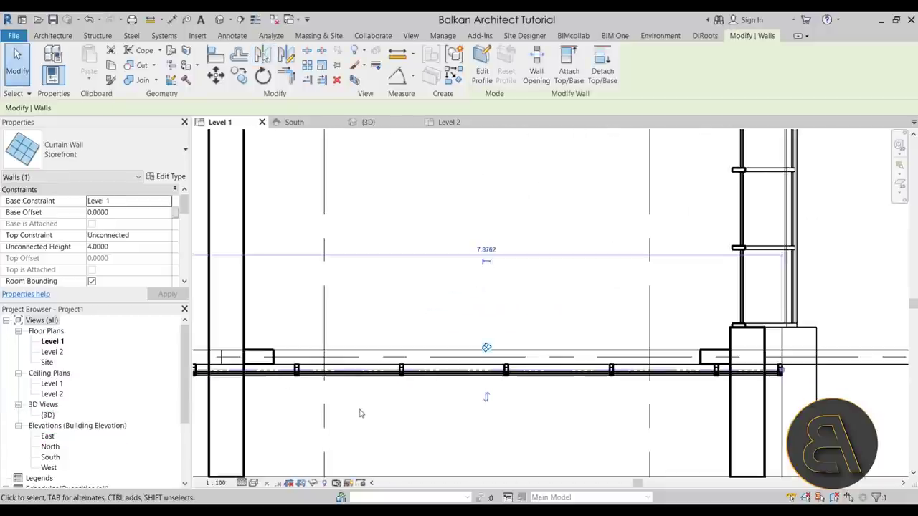
scroll(410, 387, "down", 1)
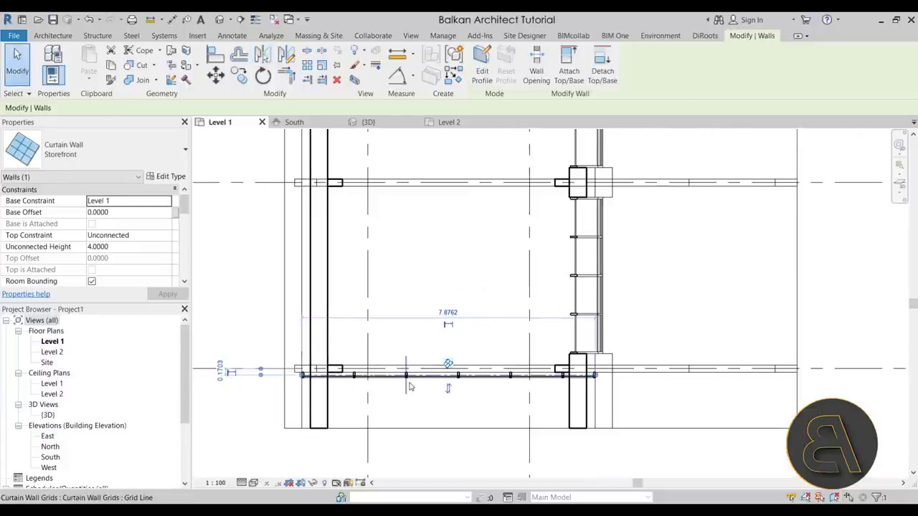
left_click(506, 436)
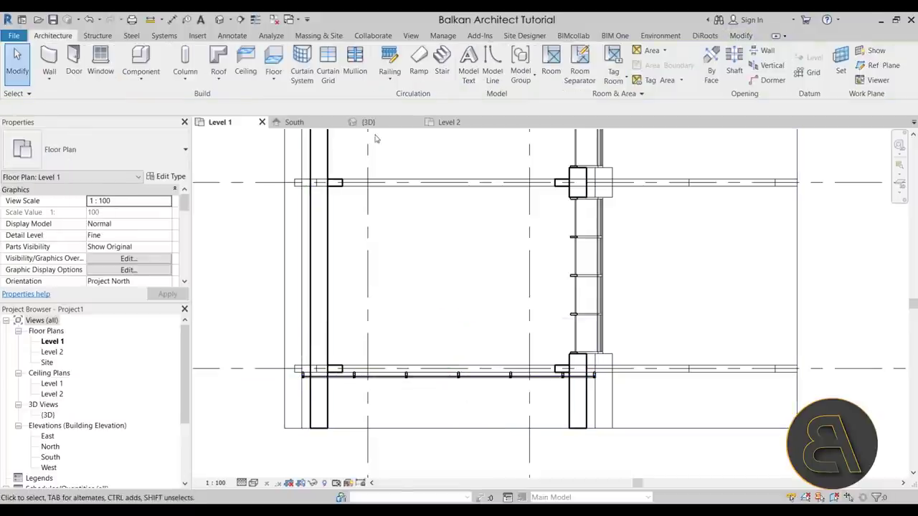
- Attach the tops of both storefront curtain walls to the roof in the 3D view, deleting the mullions that cannot be created
left_click(368, 122)
middle_click_drag(430, 230, 468, 260, "shift")
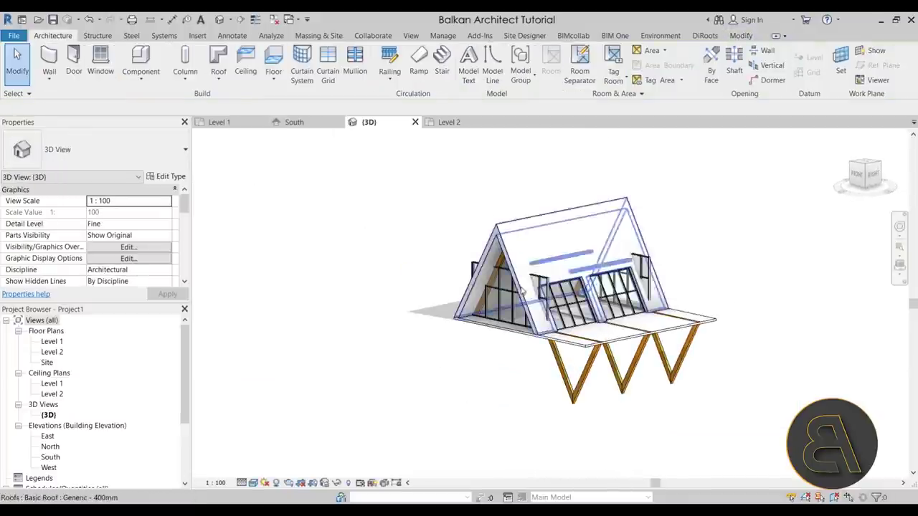
left_click(472, 263)
left_click(650, 269, "ctrl")
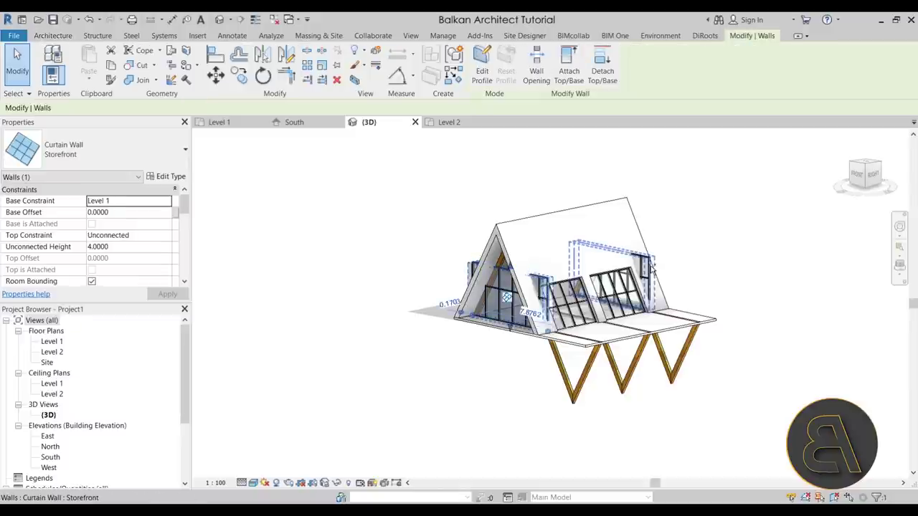
middle_click_drag(703, 286, 703, 258, "shift")
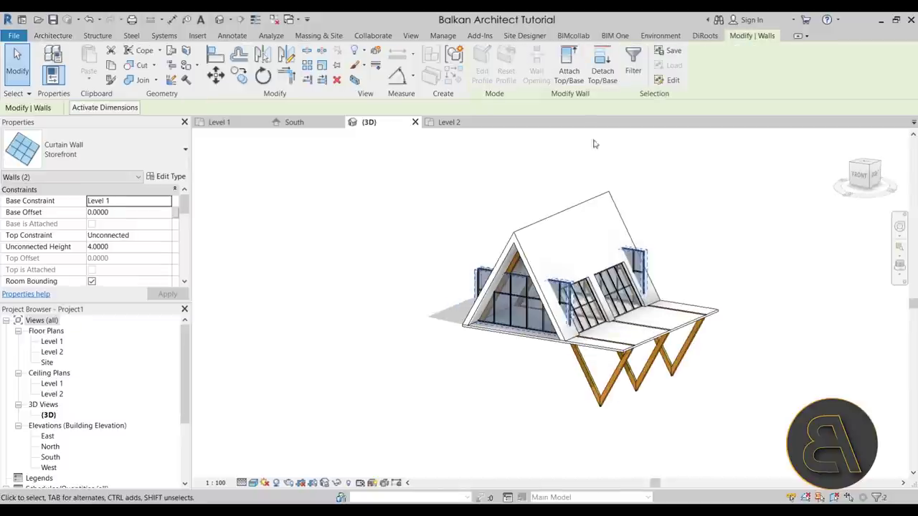
left_click(570, 76)
left_click(576, 356)
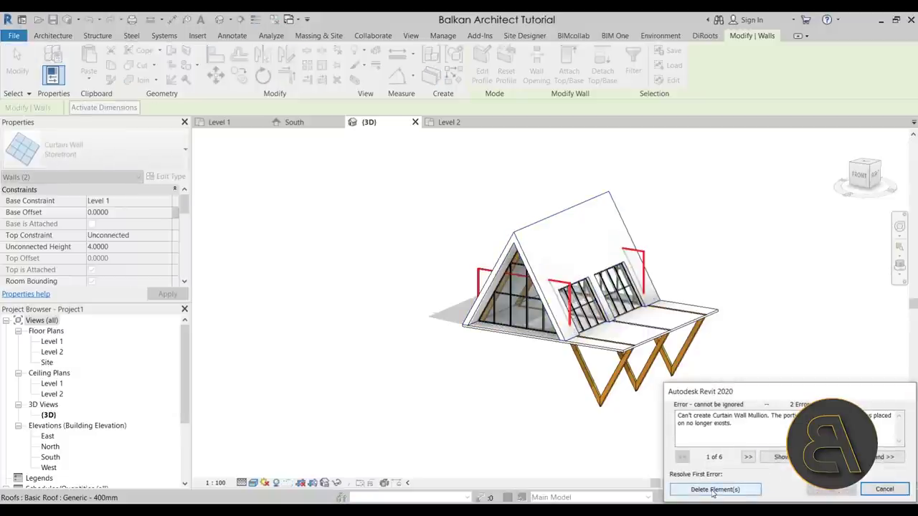
left_click(713, 490)
middle_click_drag(521, 440, 513, 370, "shift")
scroll(513, 370, "up", 2)
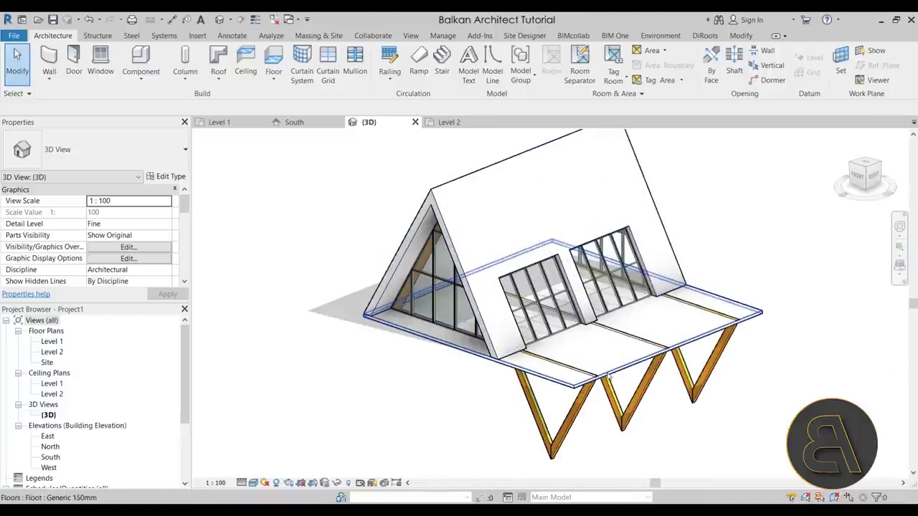
middle_click_drag(694, 280, 399, 346, "shift")
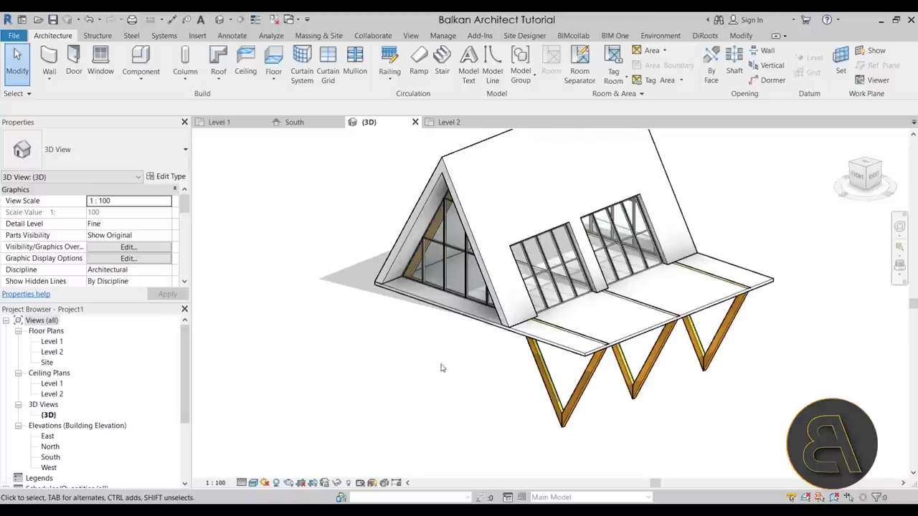
- Start a Basic Wall : Generic - 100mm in the Level 1 plan with its location line at Finish Face: Exterior
double_click(51, 342)
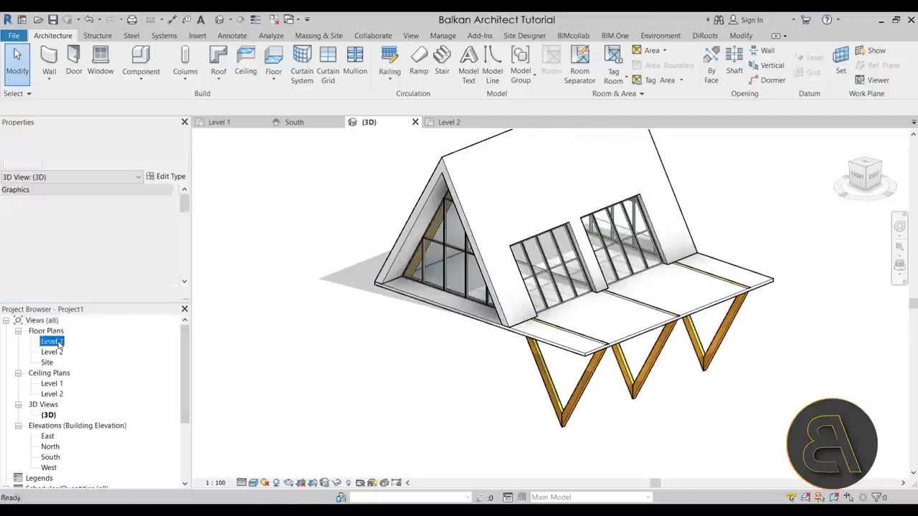
left_click(48, 60)
left_click(93, 149)
scroll(94, 285, "up", 3)
scroll(94, 285, "up", 3)
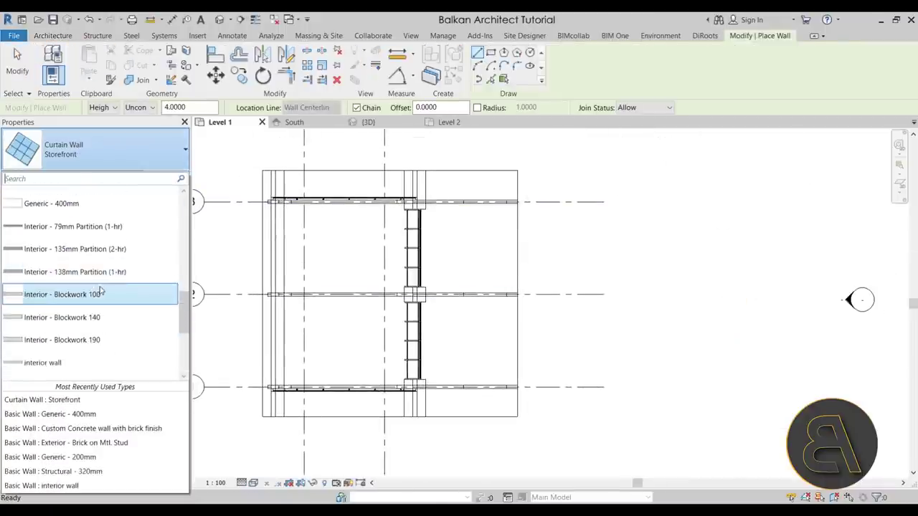
scroll(108, 273, "up", 3)
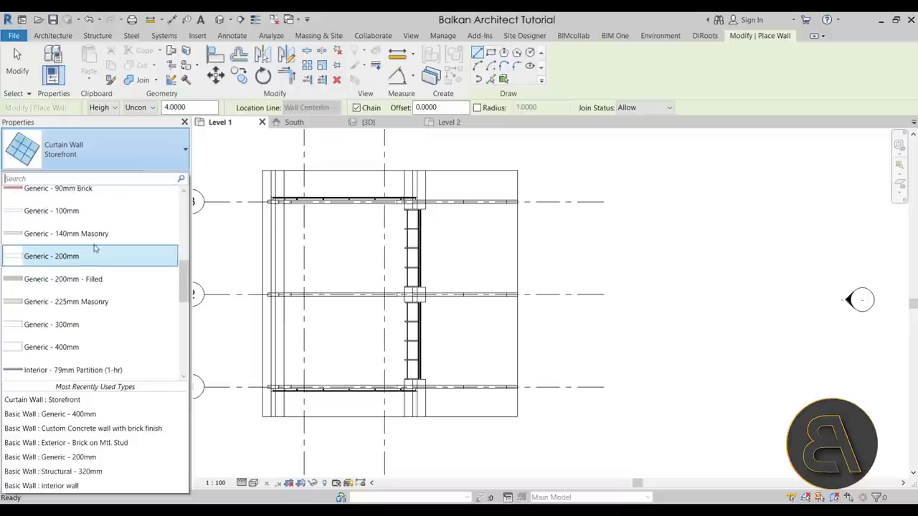
left_click(52, 210)
scroll(419, 220, "up", 3)
middle_click_drag(419, 221, 416, 233)
left_click(309, 108)
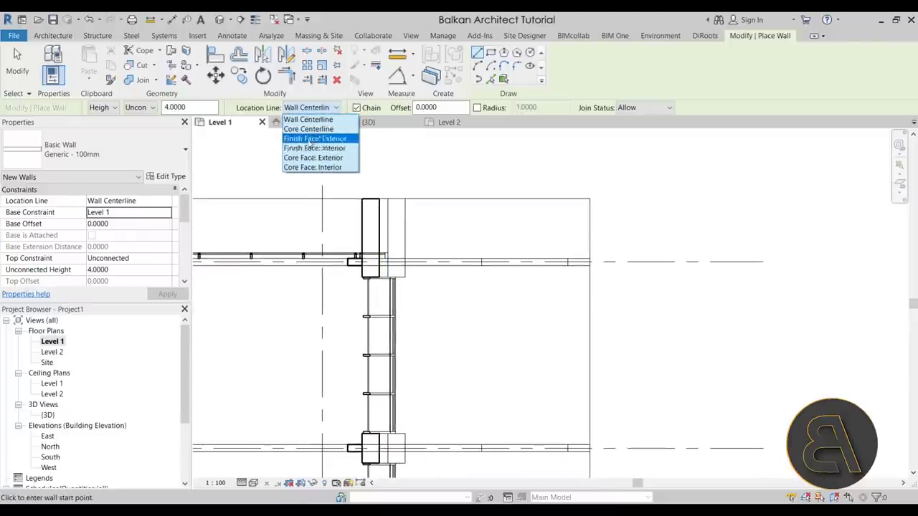
left_click(313, 139)
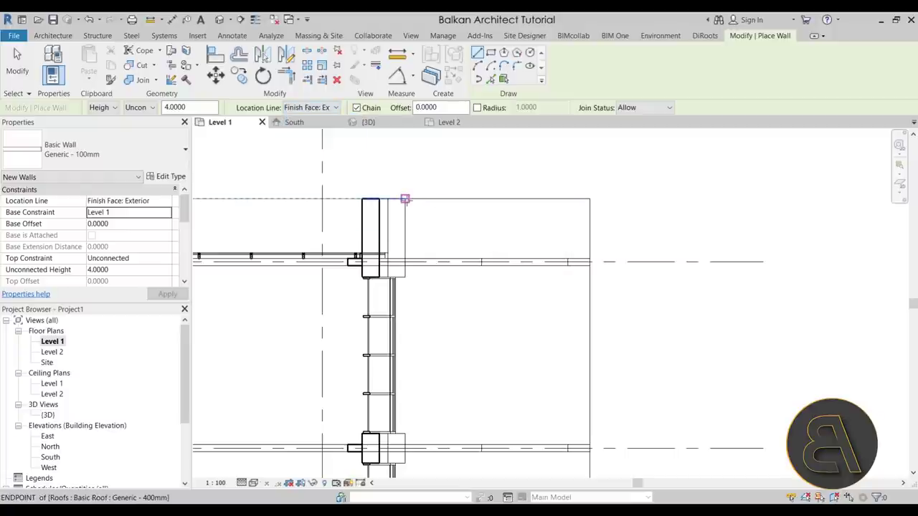
- Draw a chain of three walls along the deck's outer edges, from the roof's corner near Grid 3 to its corner near Grid 1
left_click(405, 198)
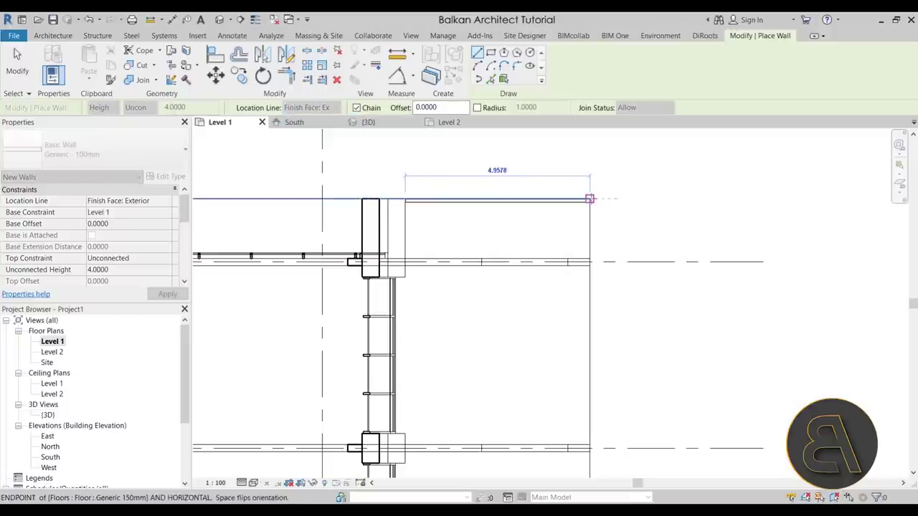
left_click(591, 199)
scroll(572, 323, "down", 2)
middle_click_drag(572, 323, 567, 292)
left_click(579, 413)
key("Escape")
key("Escape")
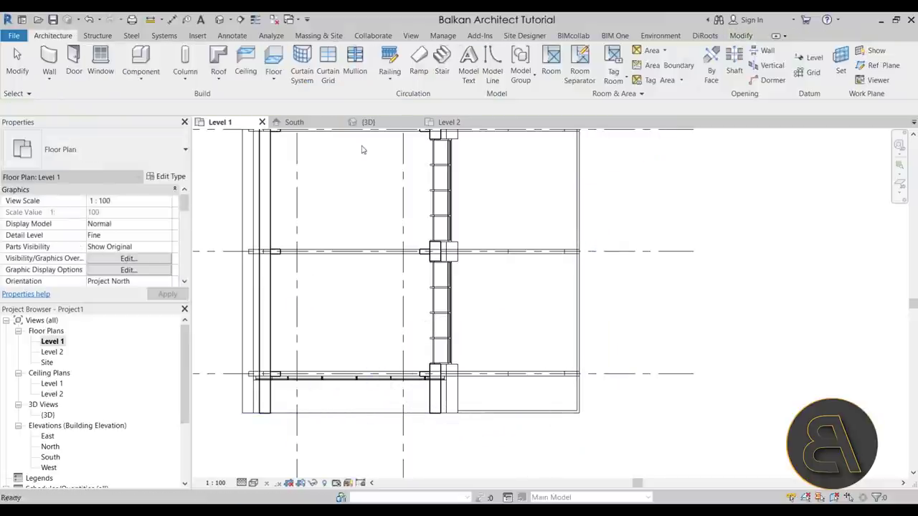
- Set the unconnected height of all three deck walls to 1.0000 in the 3D view
left_click(369, 122)
middle_click_drag(425, 225, 511, 277, "shift")
key("Tab")
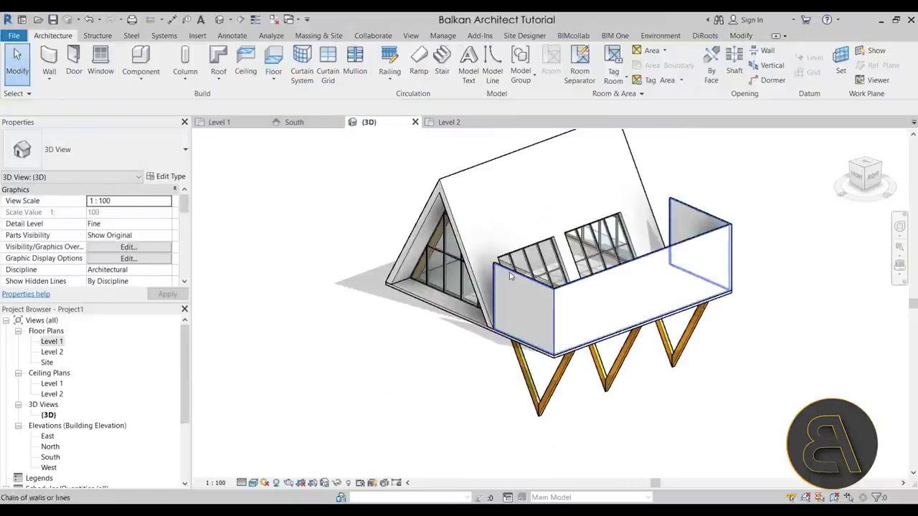
left_click(511, 276)
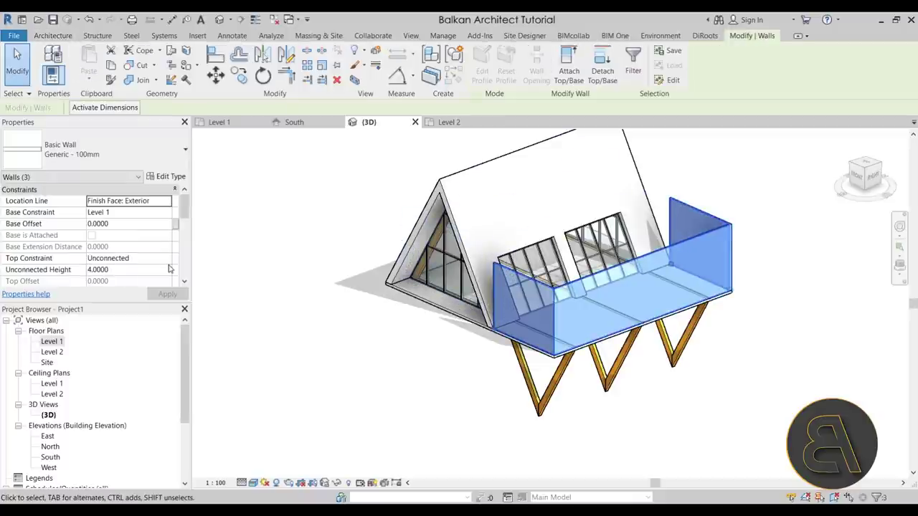
key("Return")
middle_click_drag(380, 365, 522, 360, "shift")
key("Escape")
- Edit the profile of the front deck end wall so its upper corner meets the sloping roof edge, removing the unsatisfied constraints
left_click(521, 360)
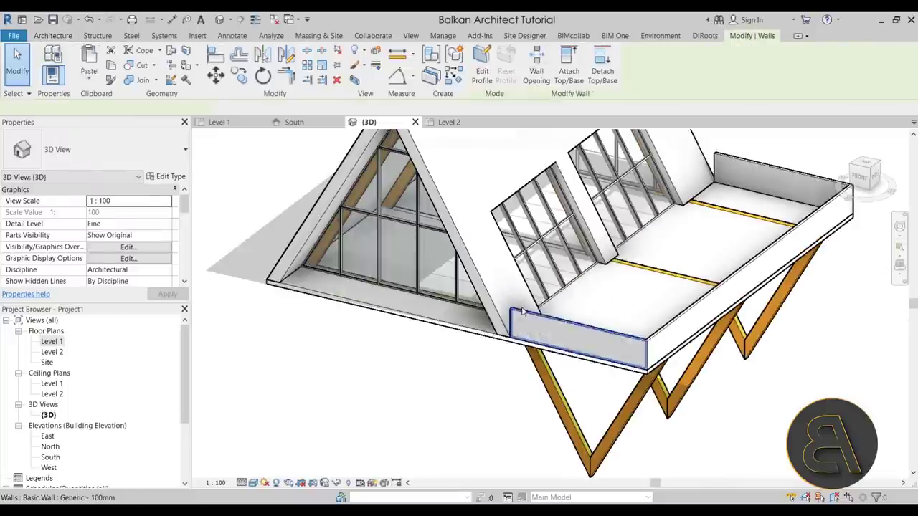
scroll(545, 344, "up", 5)
left_click(482, 77)
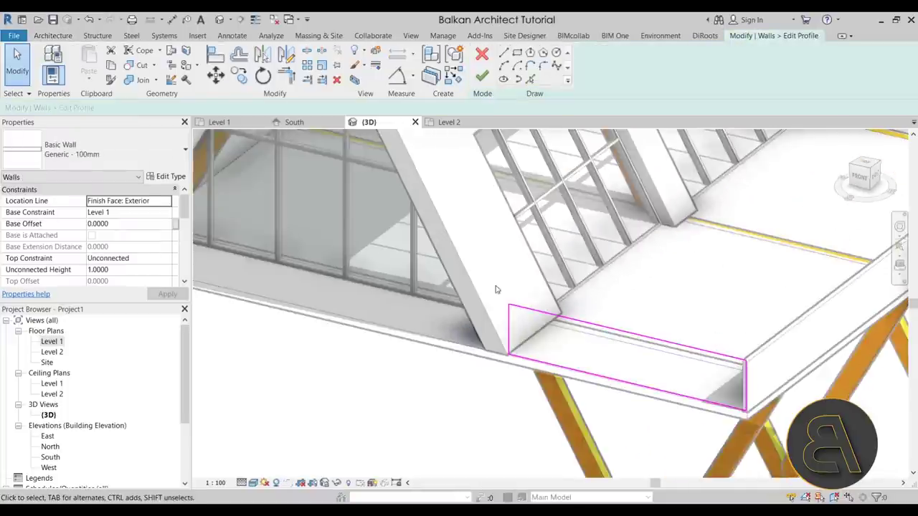
scroll(509, 315, "up", 3)
left_click_drag(505, 310, 474, 305)
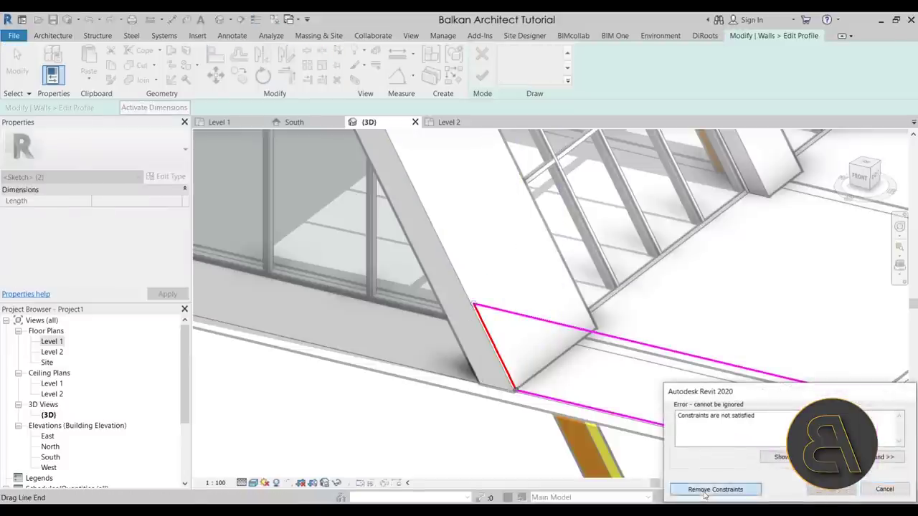
left_click(705, 490)
left_click(482, 77)
key("Escape")
scroll(308, 375, "down", 3)
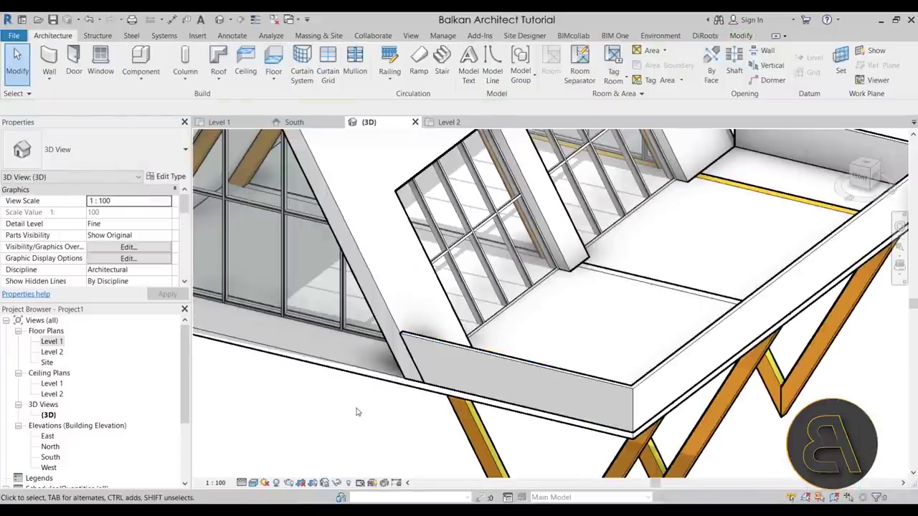
- Join the front deck end wall's geometry with the roof
scroll(359, 410, "up", 6)
scroll(323, 284, "up", 4)
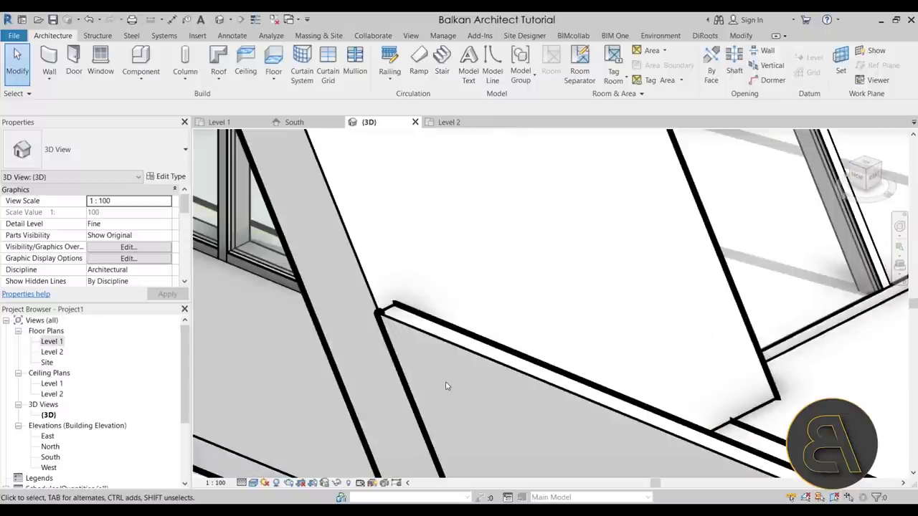
scroll(445, 388, "down", 3)
scroll(321, 272, "up", 3)
left_click(740, 35)
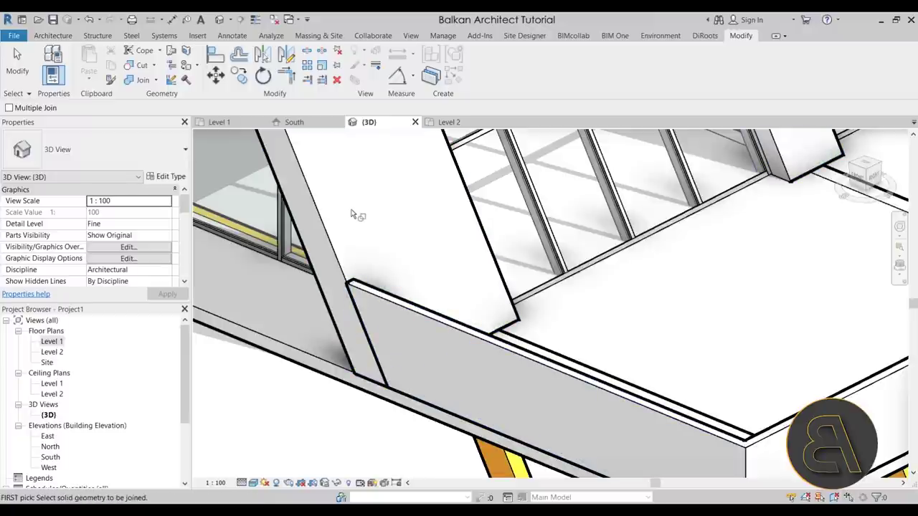
left_click(357, 294)
left_click(332, 275)
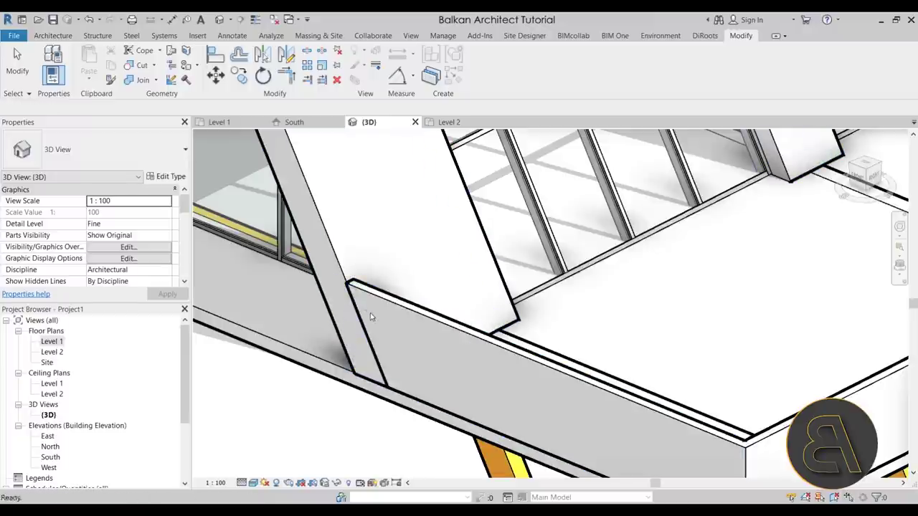
key("Escape")
- Edit the profile of the rear deck end wall so its upper corner meets the roof slope, removing the unsatisfied constraints
scroll(371, 313, "down", 5)
middle_click_drag(430, 337, 561, 324, "shift")
scroll(561, 324, "up", 5)
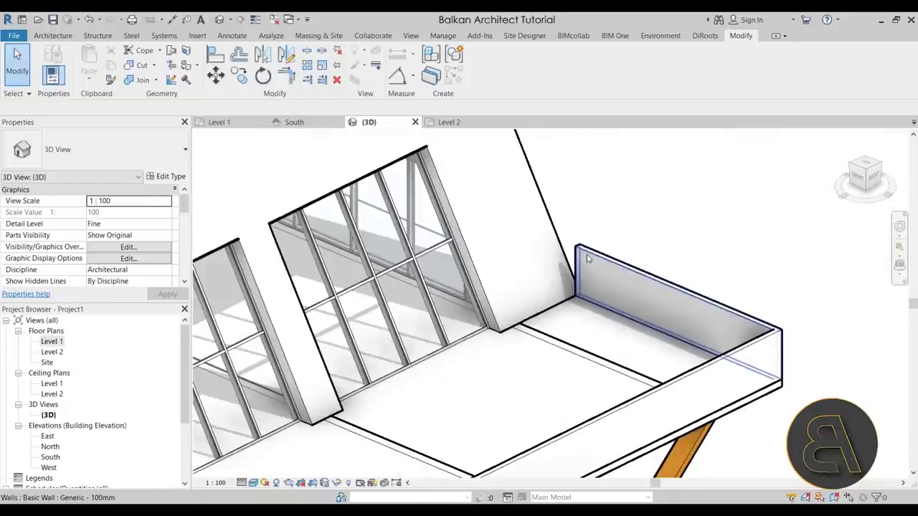
left_click(587, 259)
left_click(494, 79)
scroll(595, 258, "up", 3)
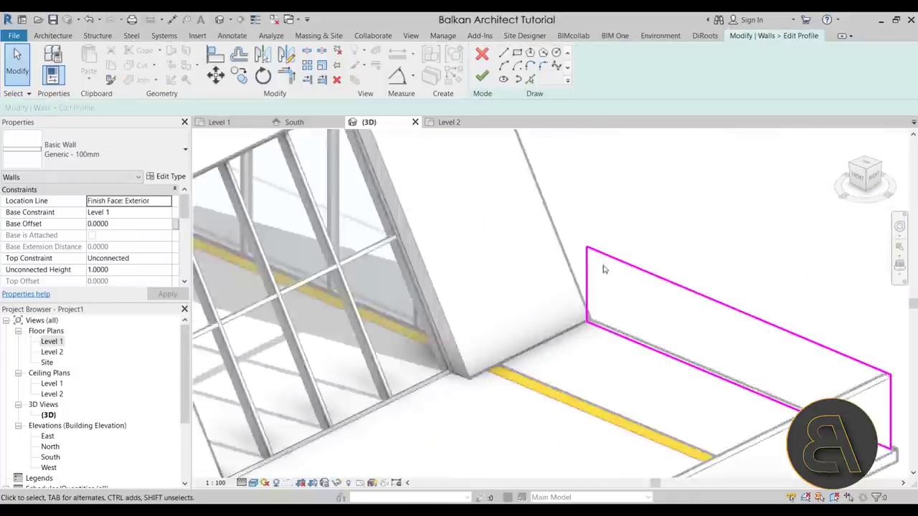
left_click(581, 247)
left_click_drag(578, 240, 559, 235)
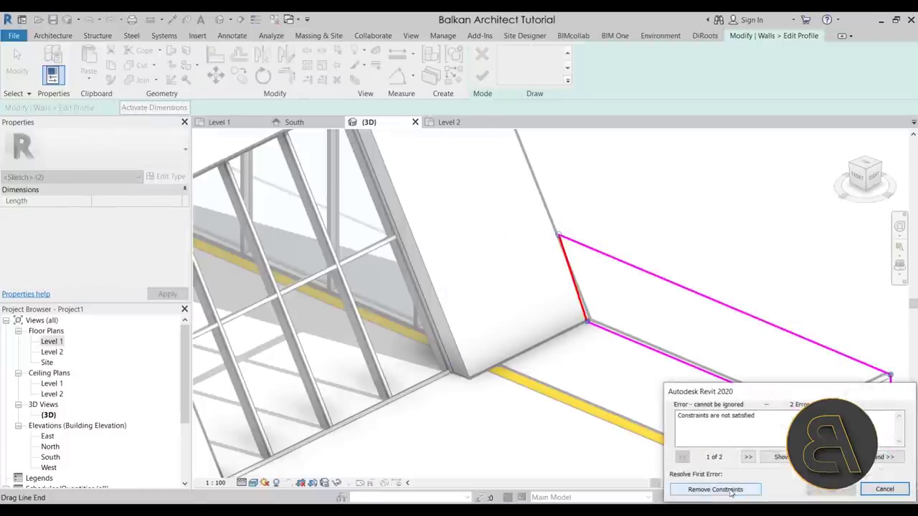
left_click(716, 489)
scroll(570, 263, "up", 3)
left_click_drag(548, 220, 536, 214)
left_click(481, 75)
- Join the rear deck end wall's geometry with the roof
mouse_move(524, 148)
middle_mouse_down("shift")
mouse_move(625, 203)
mouse_move(433, 239)
mouse_move(543, 144)
mouse_move(629, 324)
mouse_move(401, 322)
middle_mouse_up("shift")
left_click(170, 80)
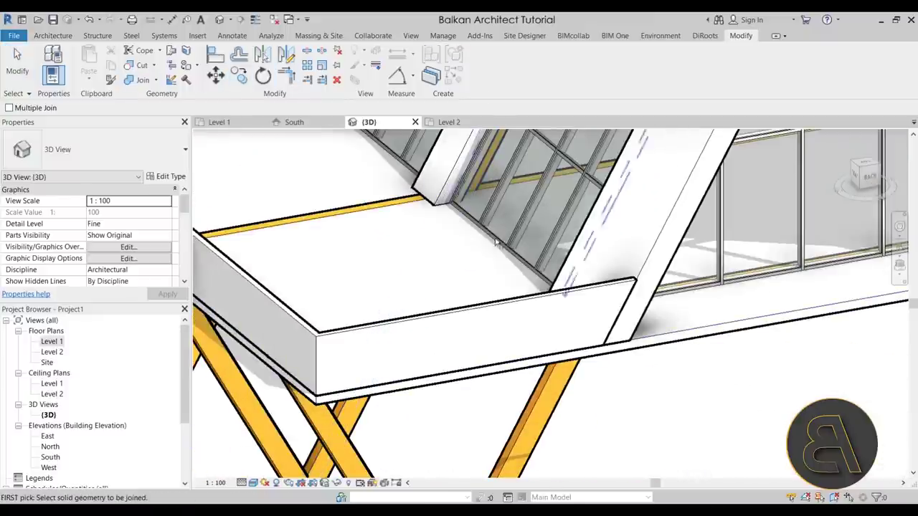
left_click(645, 290)
left_click(655, 291)
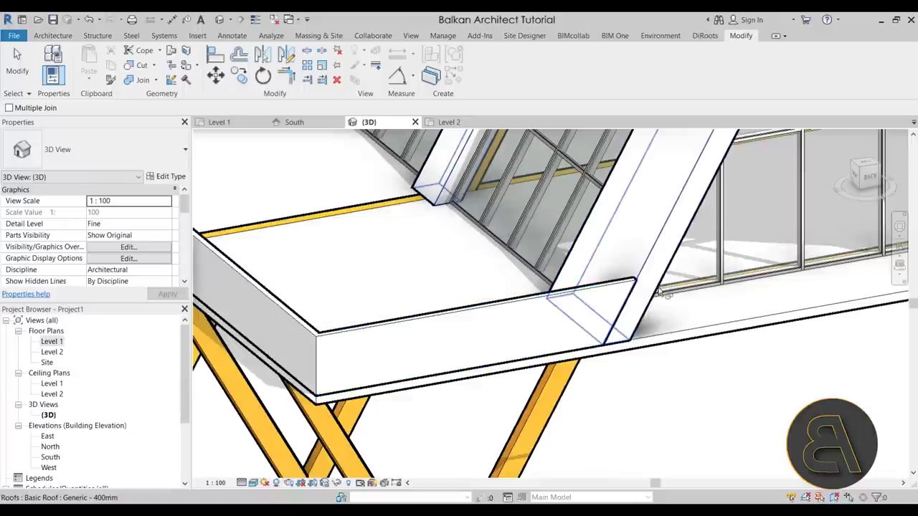
key("Escape")
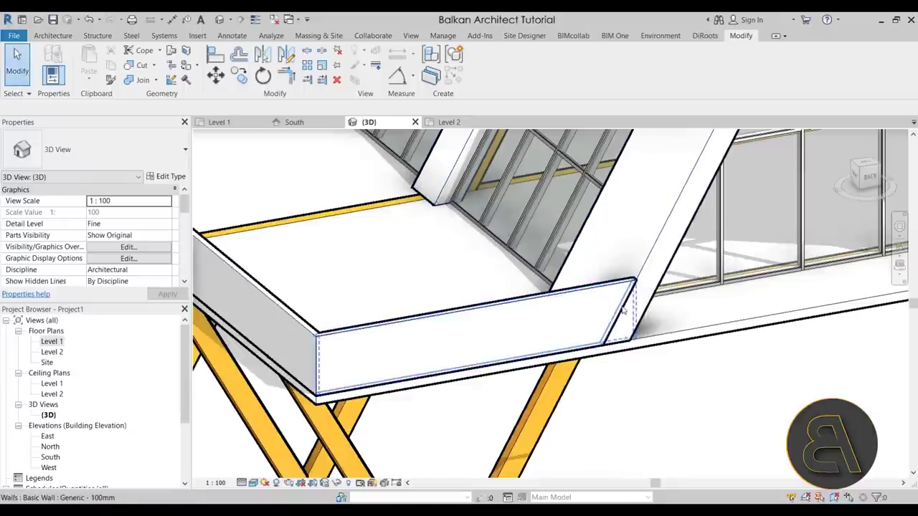
- Hide the sloping joint lines between both deck end walls and the roof using Linework with the <Invisible lines> style
left_click(376, 67)
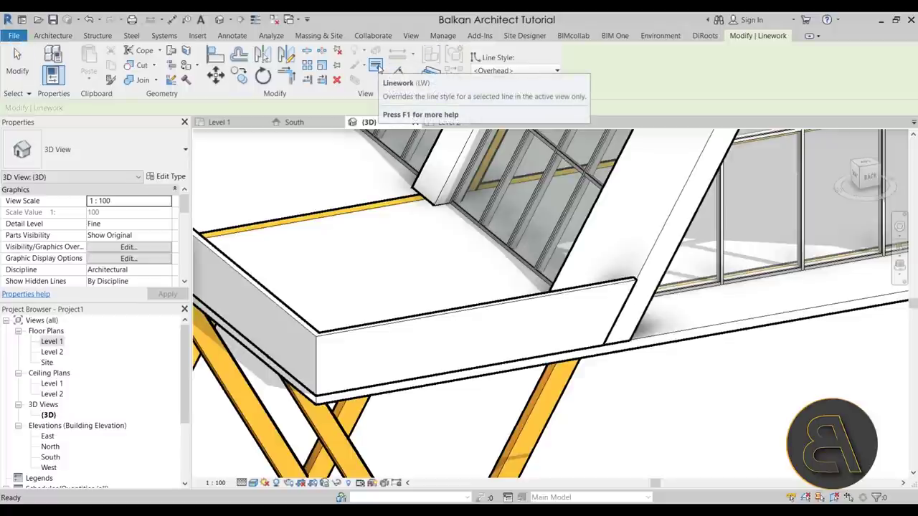
left_click(507, 72)
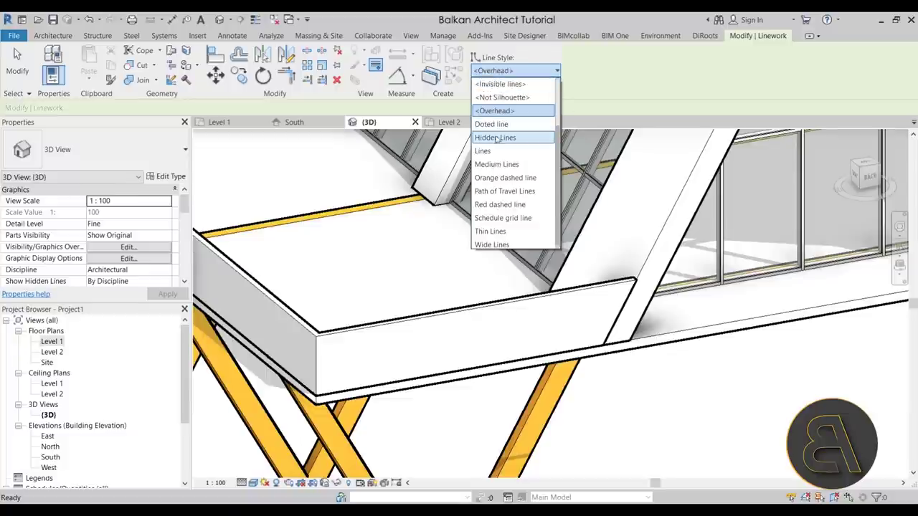
scroll(510, 140, "up", 1)
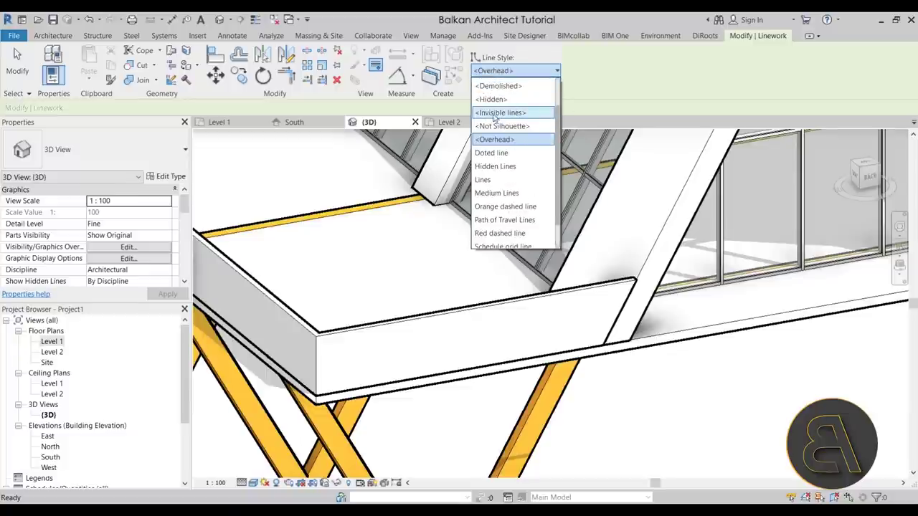
left_click(494, 118)
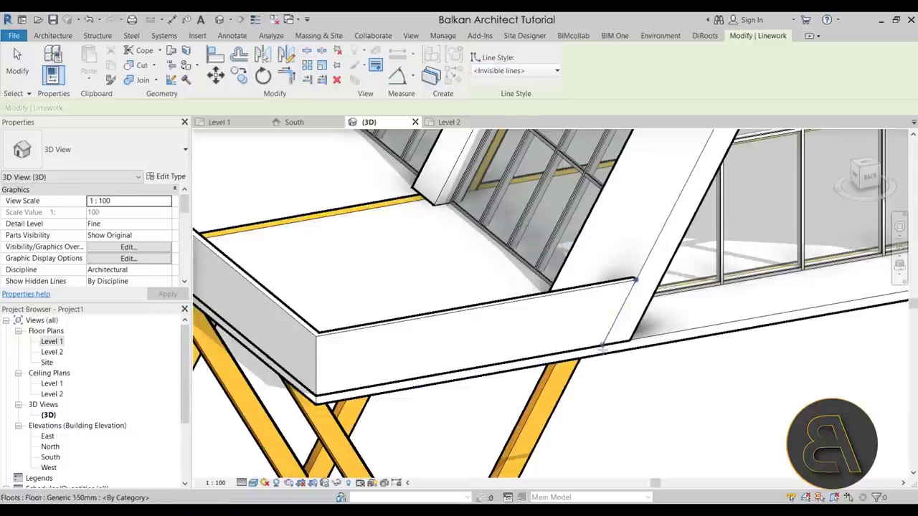
middle_click_drag(567, 406, 276, 372, "shift")
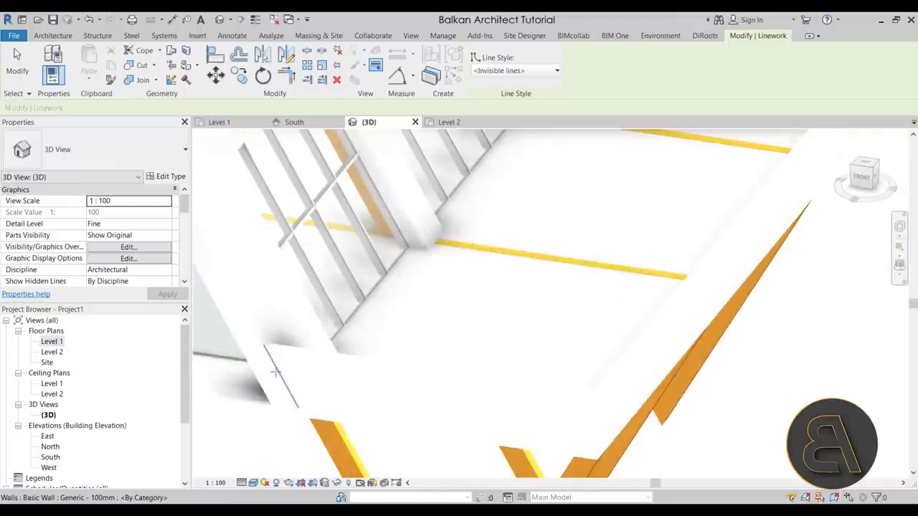
scroll(430, 307, "down", 5)
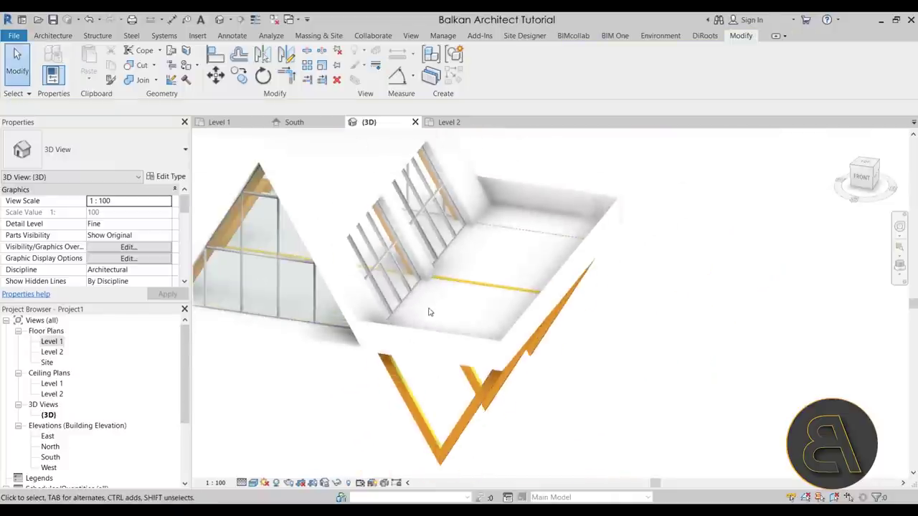
middle_click_drag(502, 358, 566, 430, "shift")
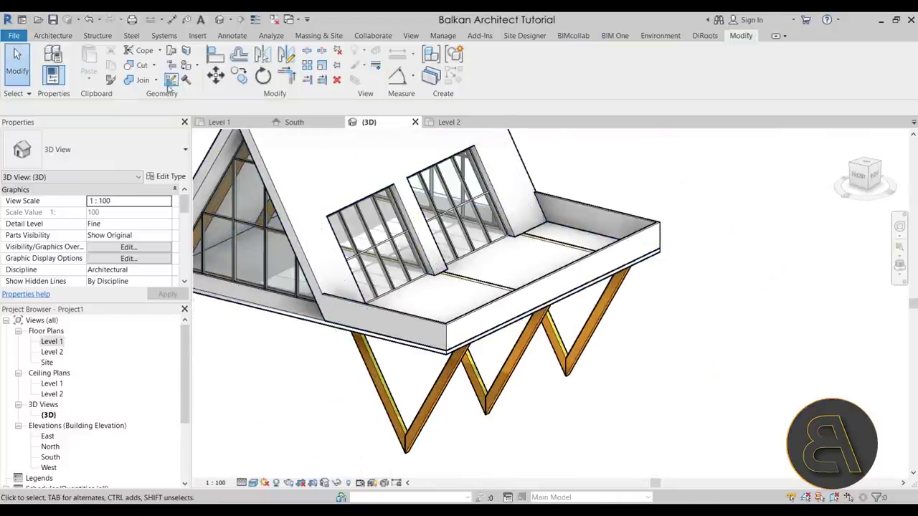
- Hide the joint lines between the deck walls and the floor slab's edge using Linework with the <Invisible lines> style
left_click(141, 80)
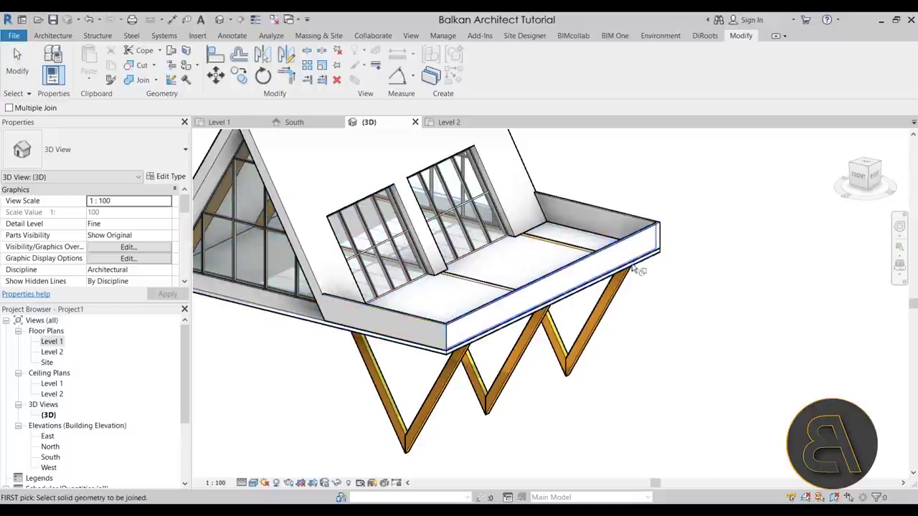
left_click(375, 67)
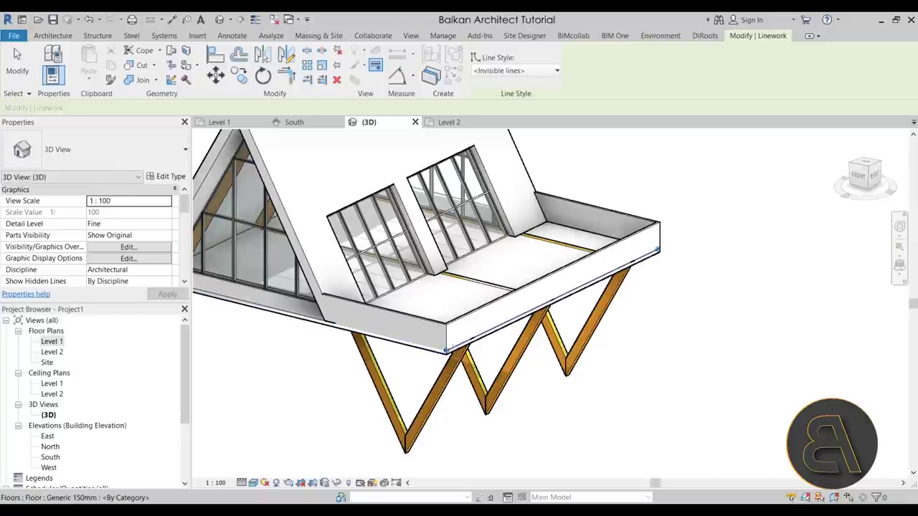
scroll(363, 327, "up", 3)
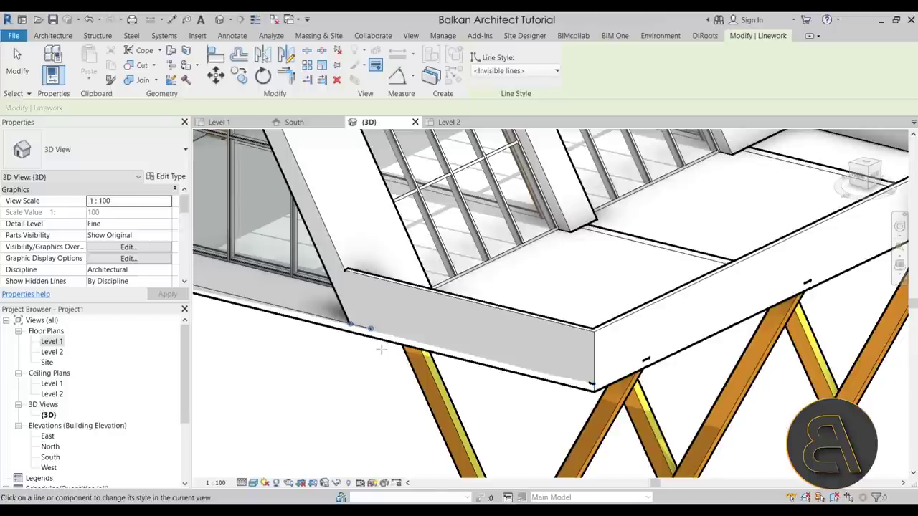
left_click(366, 328)
key("Escape")
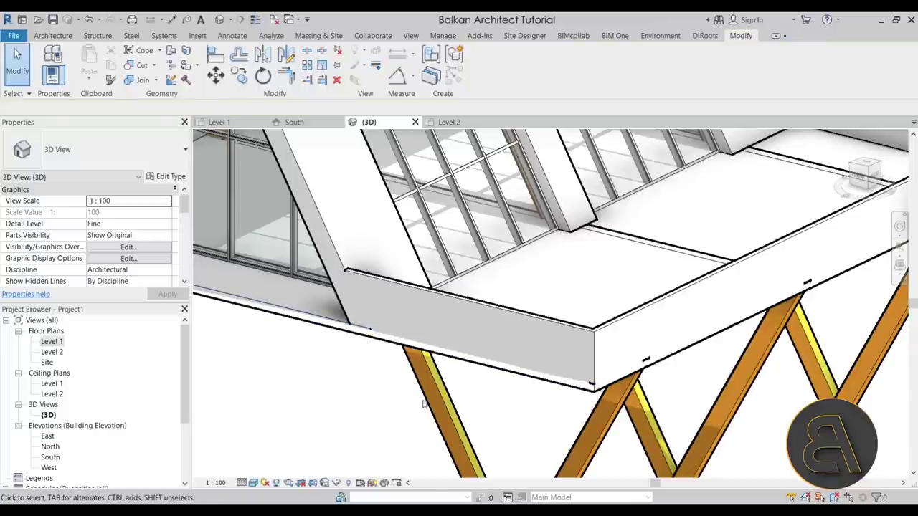
- Start a Toposurface and open the Site floor plan for placing its points
key("z")
key("f")
middle_click_drag(609, 444, 409, 415, "shift")
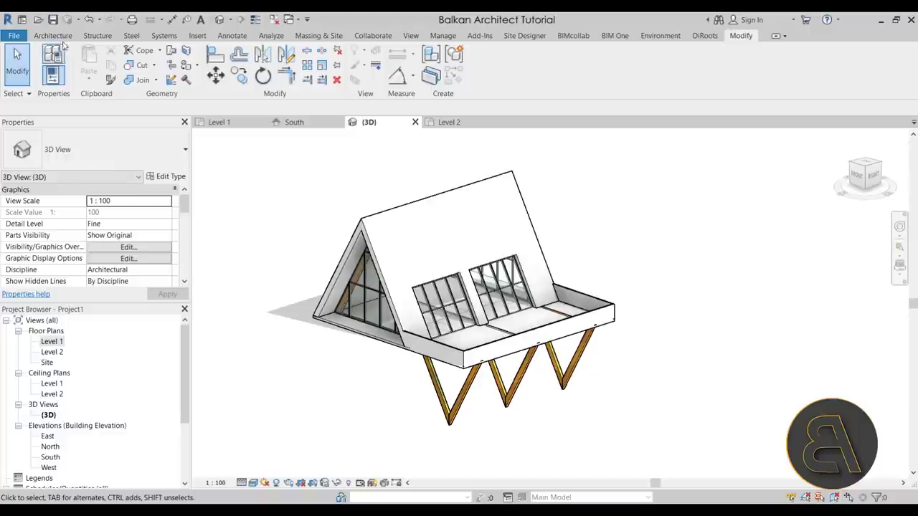
left_click(319, 36)
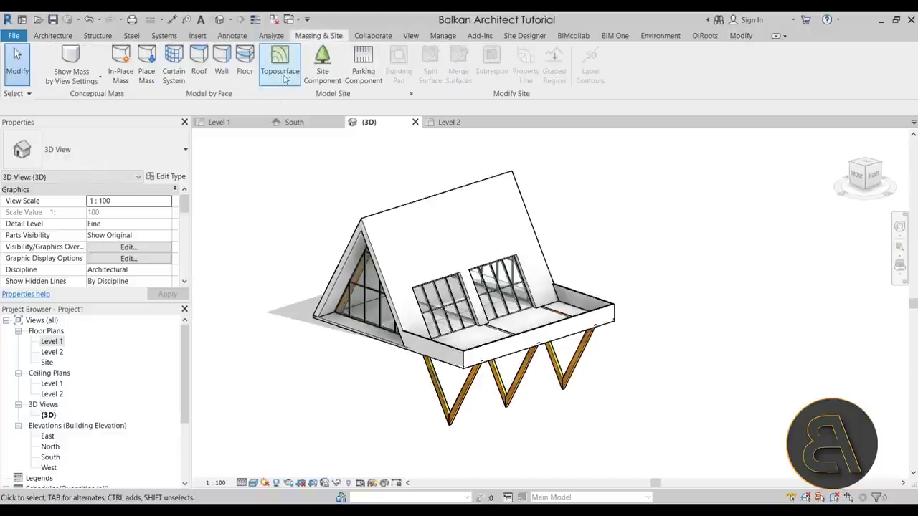
left_click(280, 61)
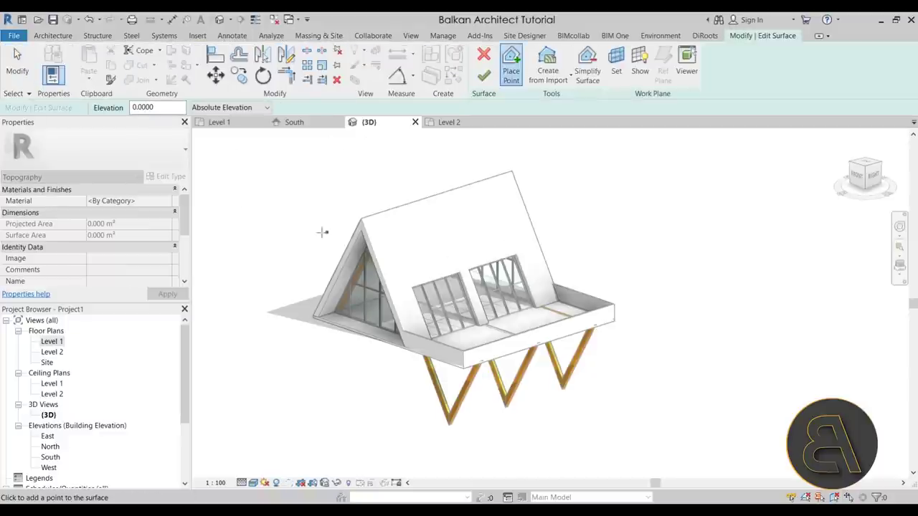
double_click(46, 363)
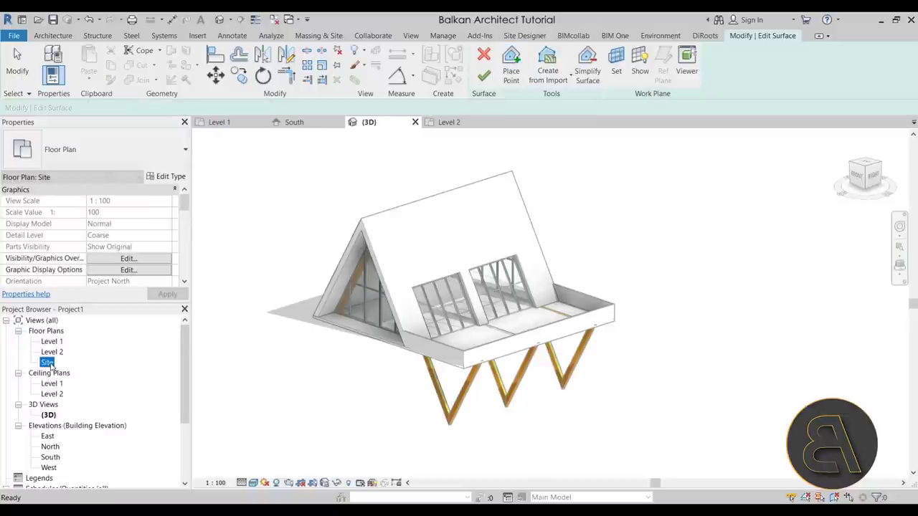
scroll(500, 339, "up", 3)
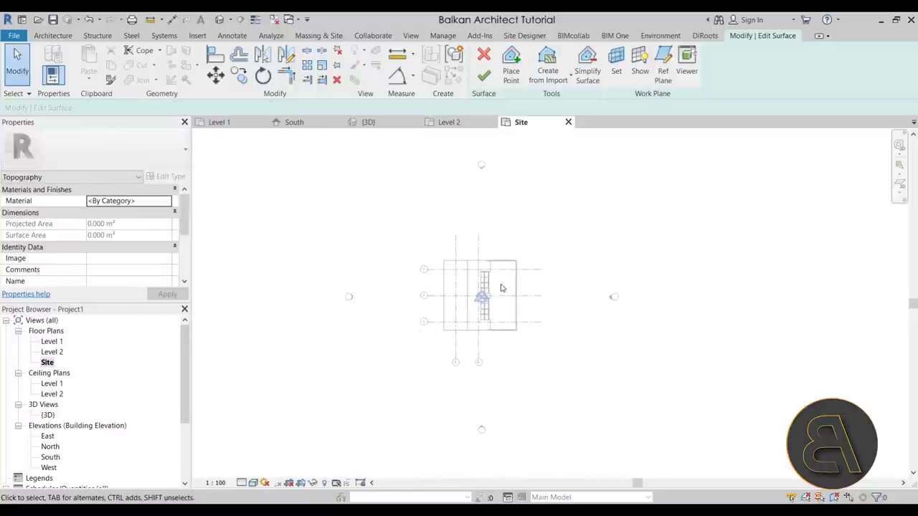
- Place six toposurface points at absolute elevation 0.1000, running from north of the house to its southwest side
left_click(511, 72)
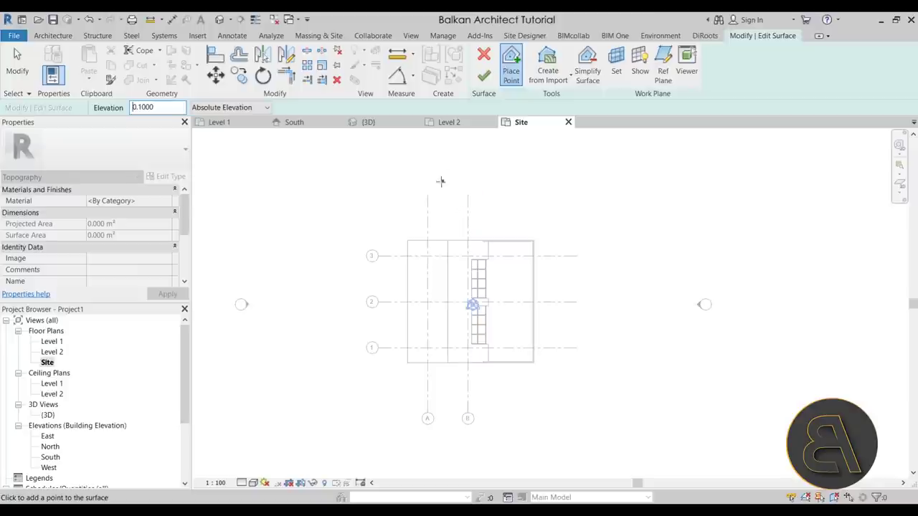
left_click(427, 212)
left_click(423, 241)
left_click(390, 371)
left_click(343, 395)
left_click(290, 409)
middle_click_drag(440, 150, 448, 251)
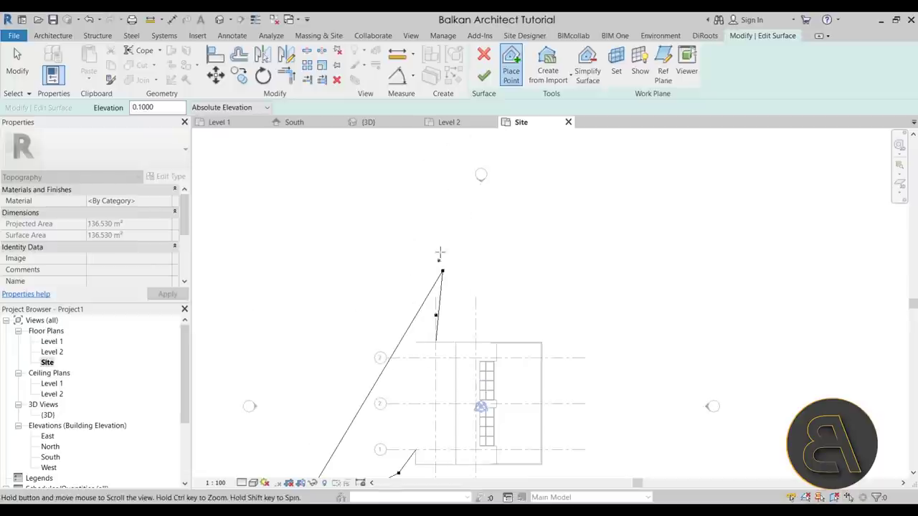
left_click(472, 234)
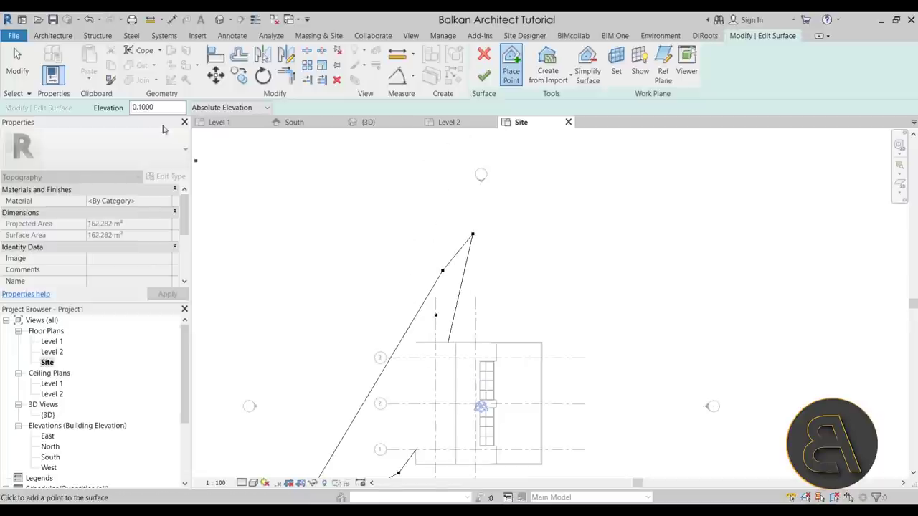
- Place seven toposurface points at absolute elevation 0.2000 west of the house, following the previous row from southwest to north
scroll(446, 180, "down", 1)
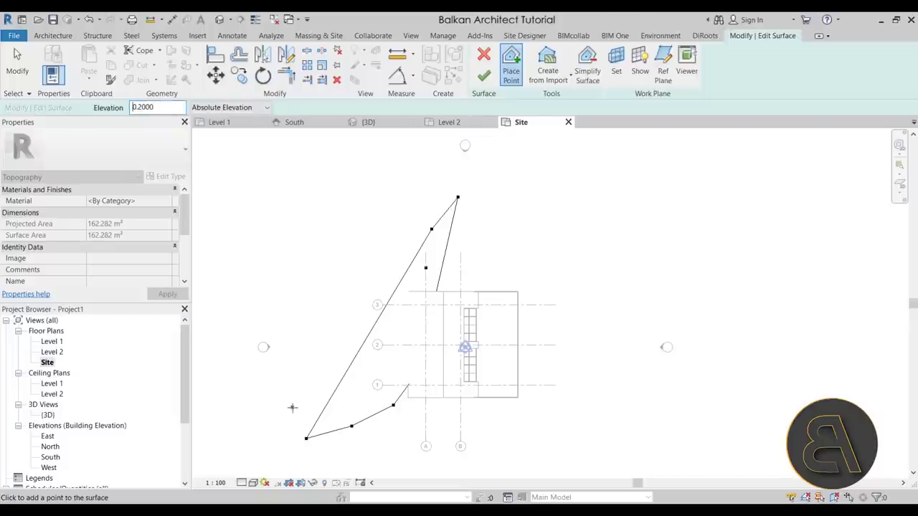
left_click(269, 438)
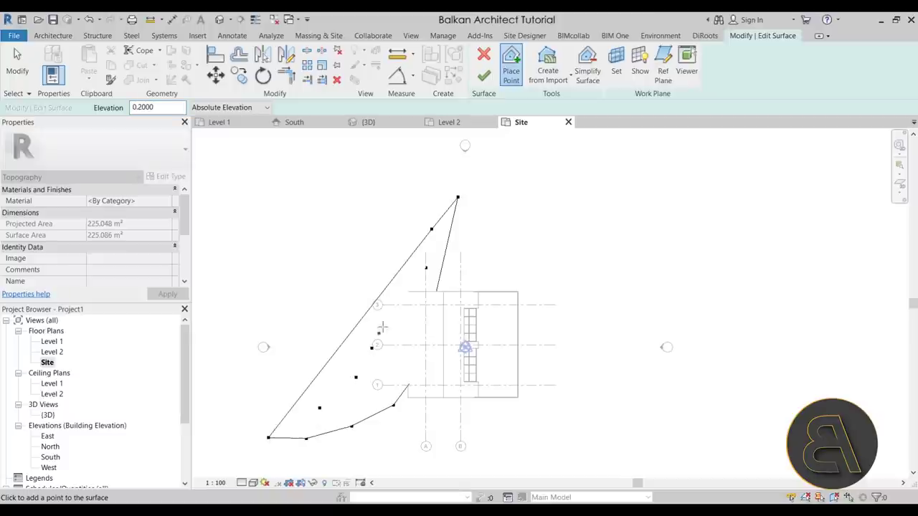
left_click(400, 249)
left_click(403, 203)
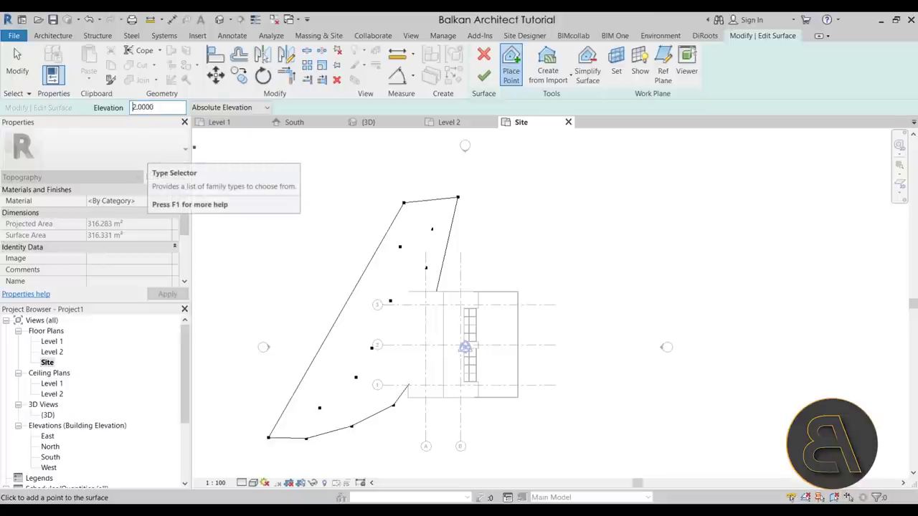
- Place a row of six toposurface points at absolute elevation 2.0000 farther west, running from southwest to northwest
left_click(234, 437)
left_click(277, 372)
left_click(326, 347)
left_click(361, 291)
left_click(370, 220)
left_click(371, 203)
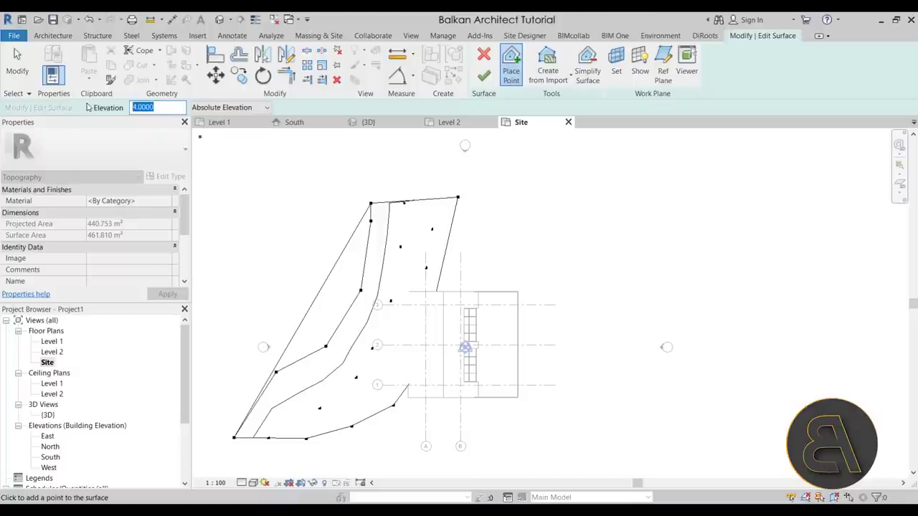
- Place six toposurface points at absolute elevation 3.0000 along the terrain's outer western side
middle_click_drag(310, 345, 382, 286)
left_click(271, 373)
left_click(299, 301)
left_click(343, 222)
left_click(403, 198)
left_click(403, 151)
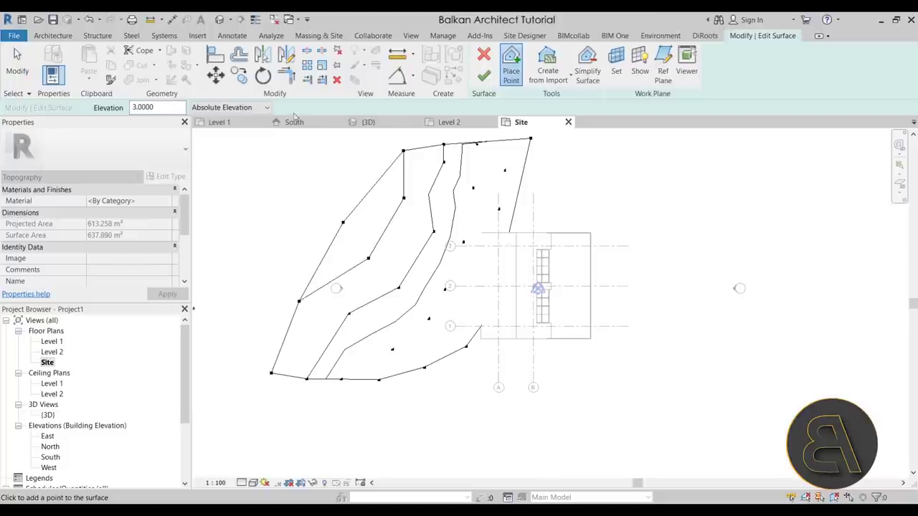
- In the 3D view, select the low toposurface points nearest the house and set their elevation to -0.1
left_click(368, 122)
middle_click_drag(502, 251, 521, 294, "shift")
scroll(520, 293, "up", 3)
middle_click_drag(452, 281, 378, 320, "shift")
key("Escape")
left_click_drag(278, 175, 467, 371)
left_click(282, 233, "shift")
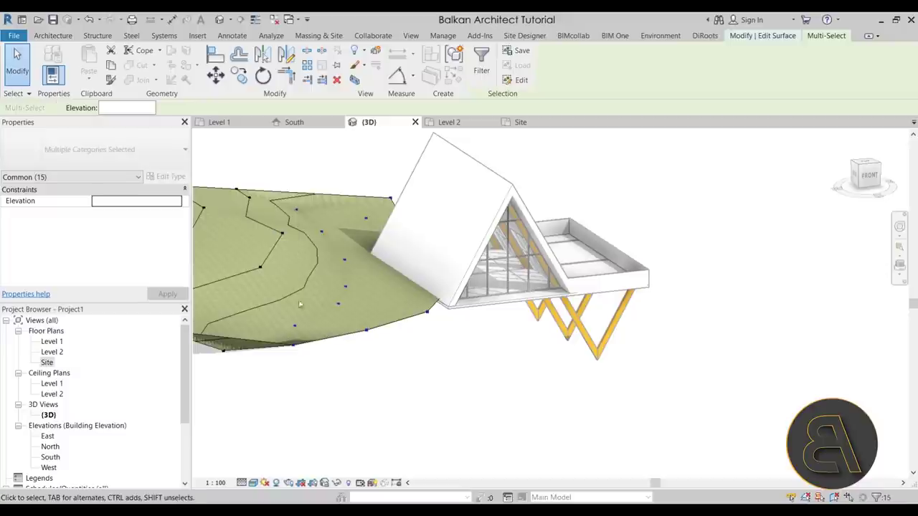
middle_click_drag(274, 332, 381, 340, "shift")
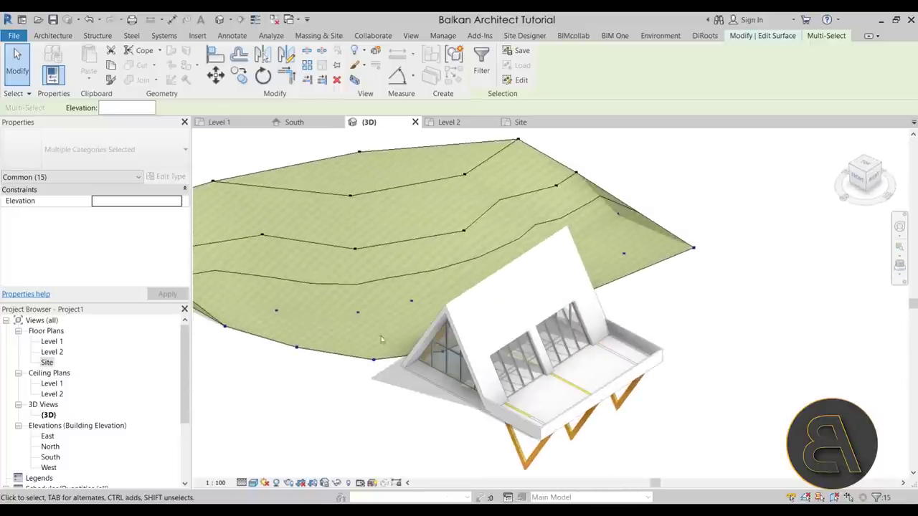
middle_click_drag(319, 274, 142, 148, "shift")
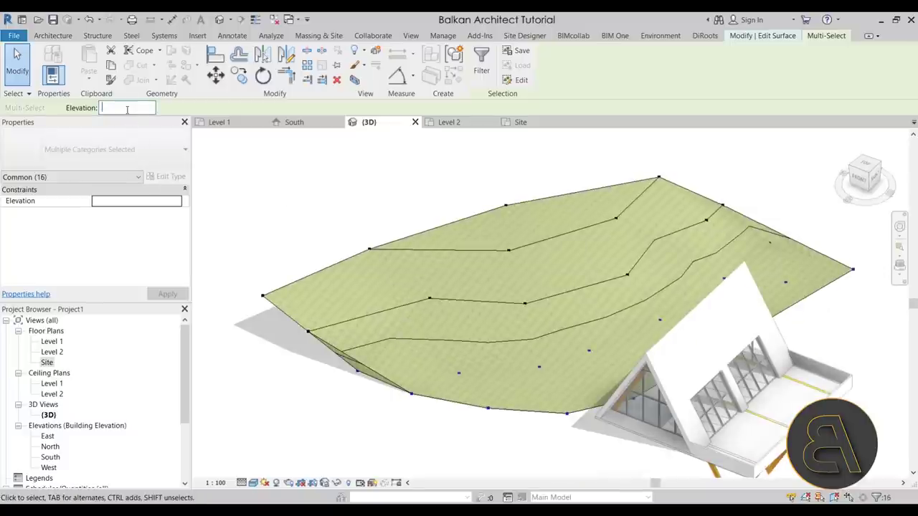
type("-1")
key("Return")
middle_click_drag(646, 323, 588, 344, "shift")
key("Escape")
- Place toposurface points at absolute elevation -1.0000 in the Site plan, from north of the house through its footprint to the south
left_click(530, 123)
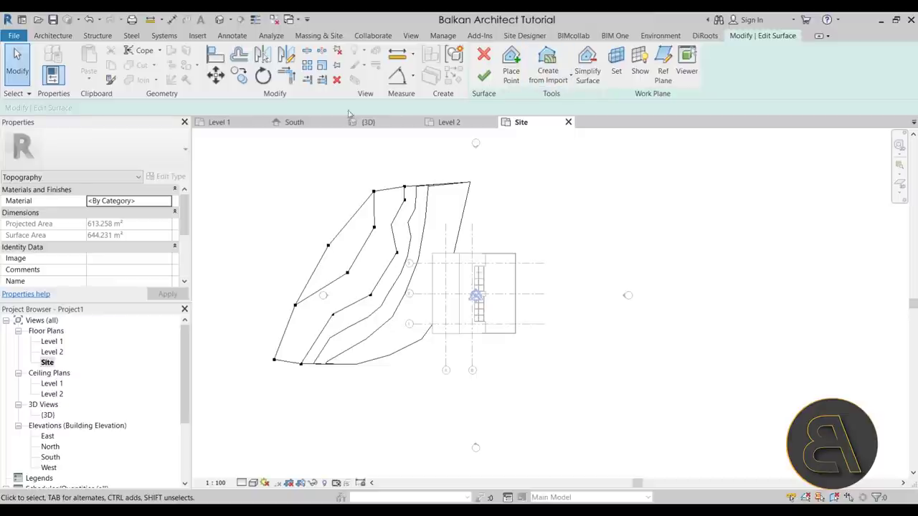
left_click(511, 66)
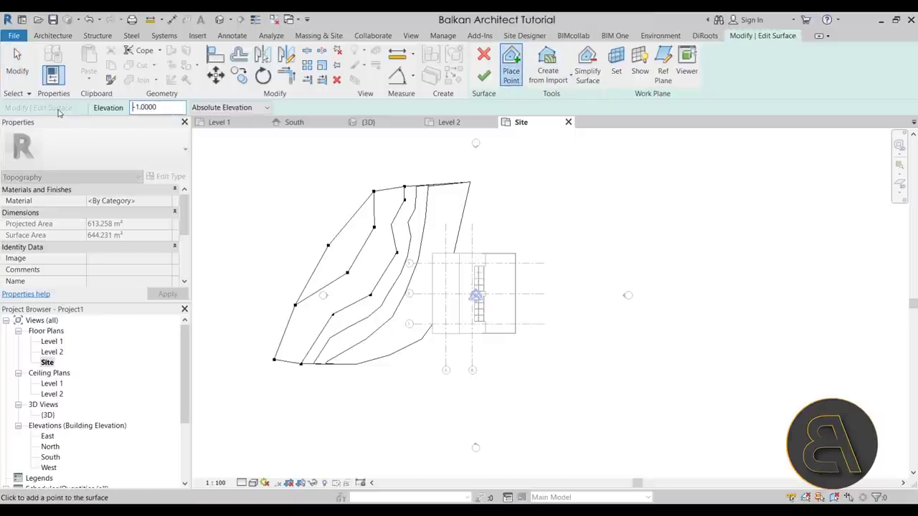
left_click(502, 183)
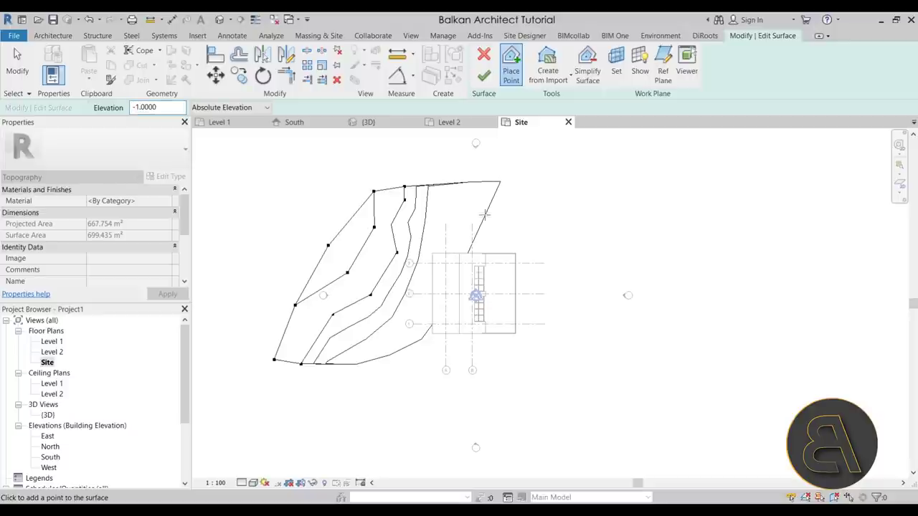
left_click(434, 333)
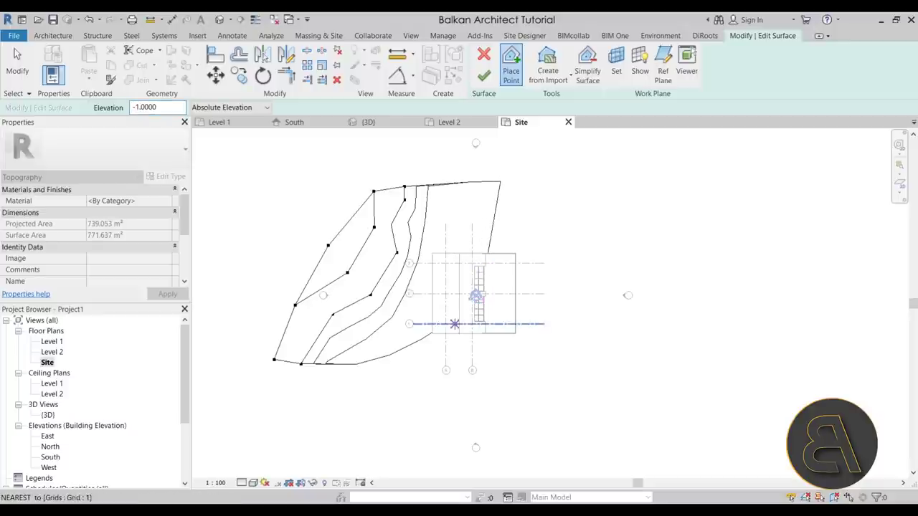
left_click(434, 363)
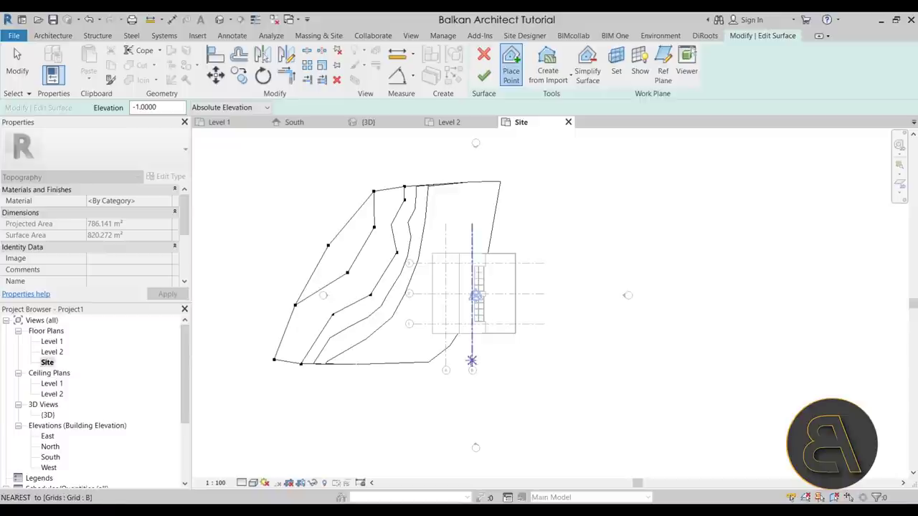
- Place a row of toposurface points at absolute elevation -4.0000 from north to south beneath the deck
scroll(426, 244, "up", 2)
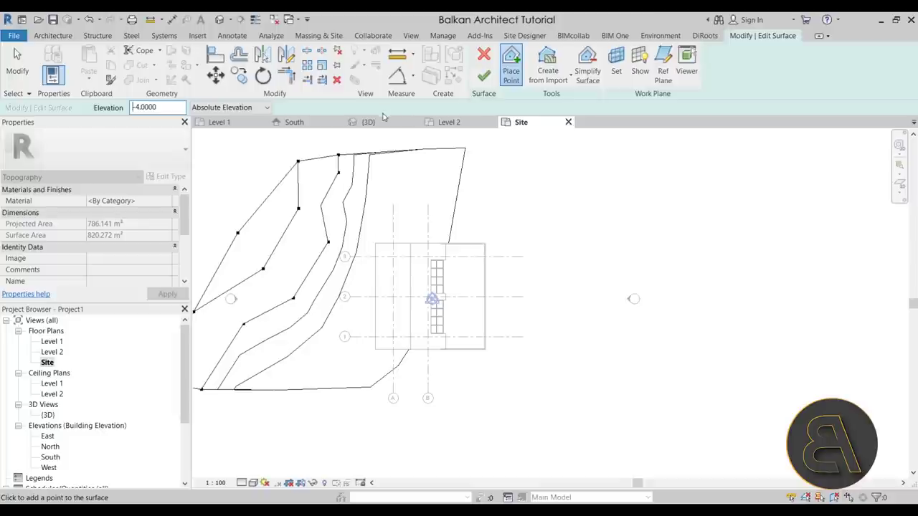
left_click(507, 151)
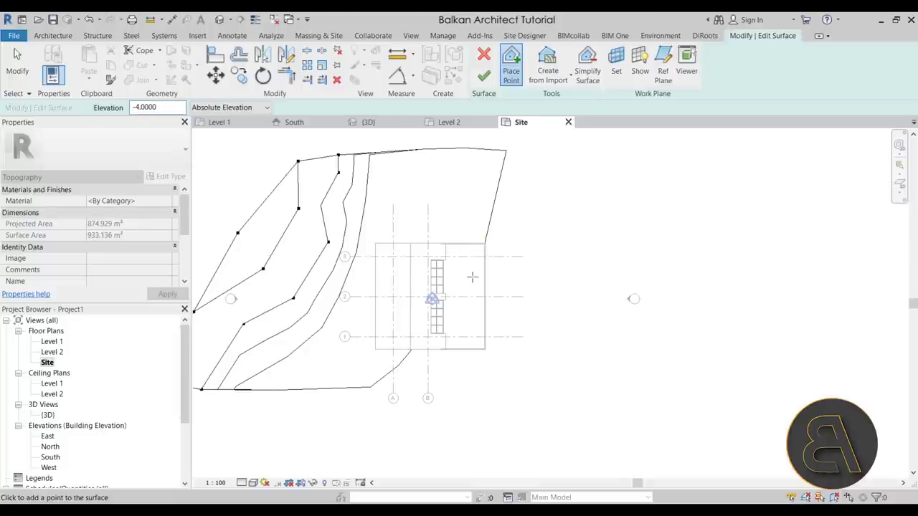
left_click(426, 387)
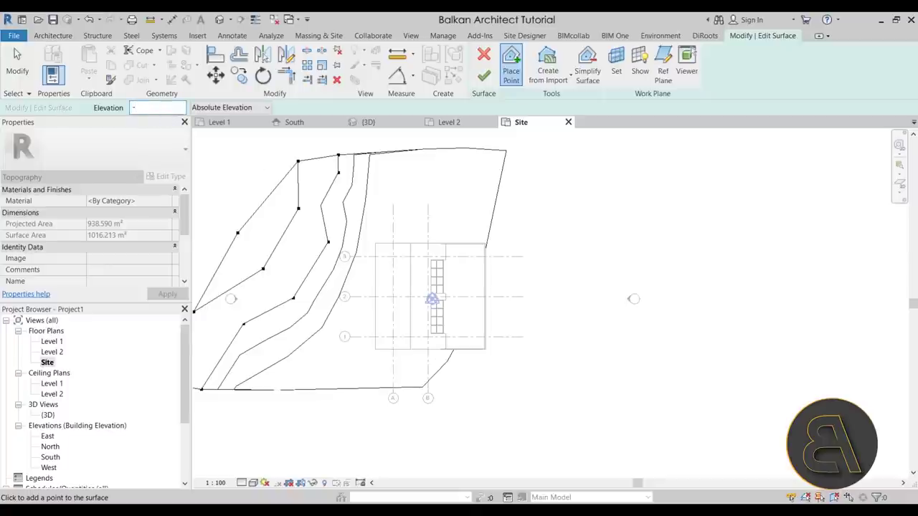
- Place four toposurface points at absolute elevation -4.5 along the site's eastern edge
type("-4.5")
key("Return")
left_click(582, 155)
left_click(592, 251)
left_click(552, 381)
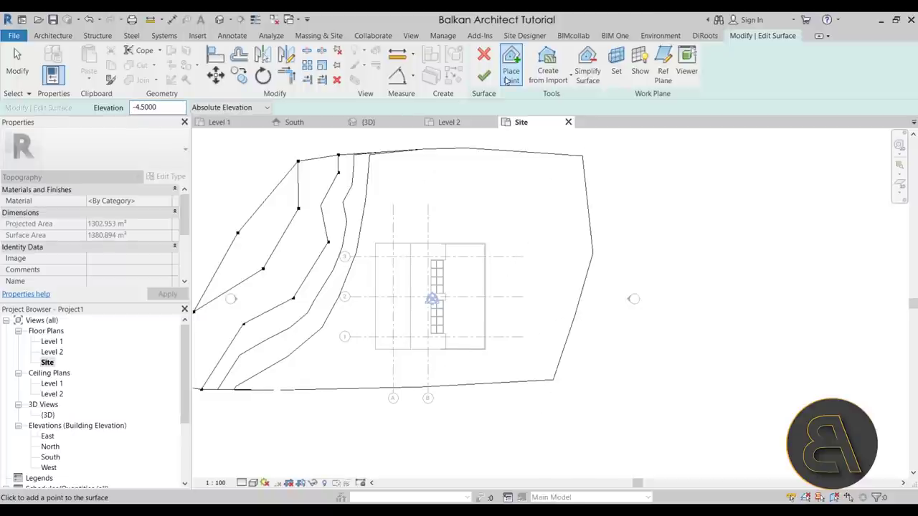
- Examine in the 3D view how the terrain meets the deck supports, selecting the points beneath the deck to check their elevation
left_click(364, 122)
middle_click_drag(473, 244, 678, 265, "shift")
key("Escape")
left_click_drag(671, 206, 735, 358)
middle_click_drag(735, 359, 610, 199, "shift")
scroll(609, 320, "up", 2)
left_click(595, 319)
left_click_drag(598, 172, 701, 398)
middle_click_drag(701, 398, 502, 359, "shift")
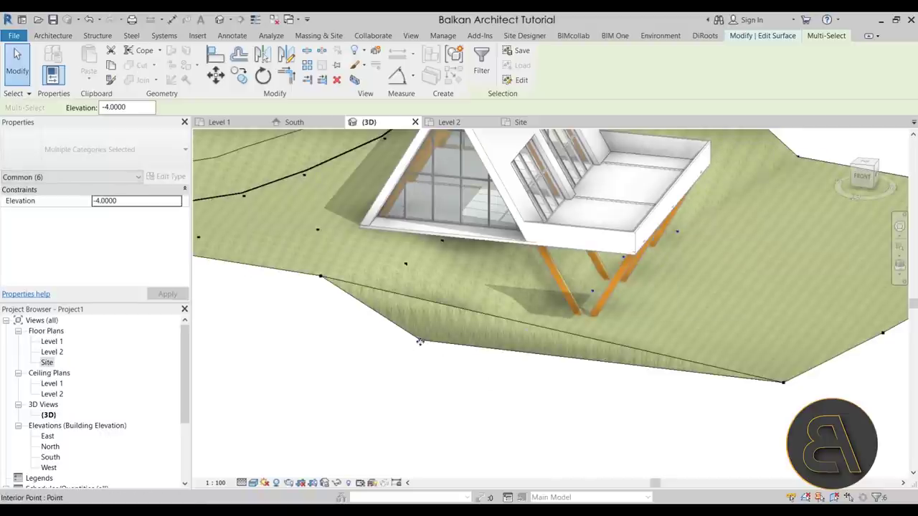
- Reposition the outer -4.0000 points at the terrain's south and north edges to smooth the folds in the boundary
middle_click_drag(423, 353, 789, 323, "shift")
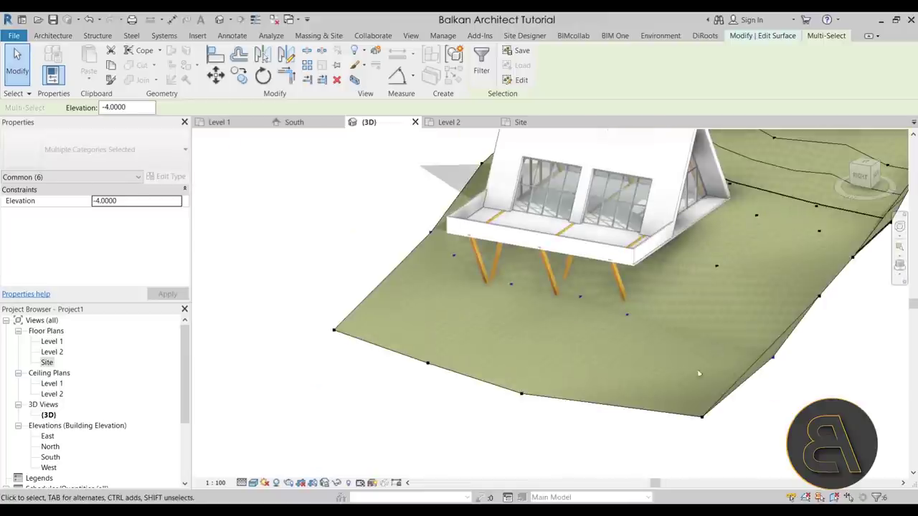
key("Escape")
left_click(847, 291)
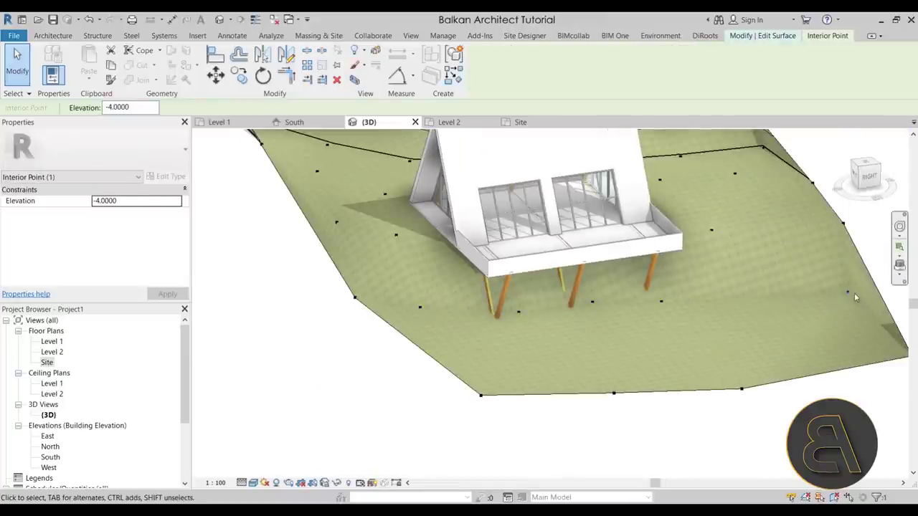
left_click(483, 144)
middle_click_drag(483, 145, 795, 406, "shift")
- Set the elevation of the four eastern boundary points to -6
key("Escape")
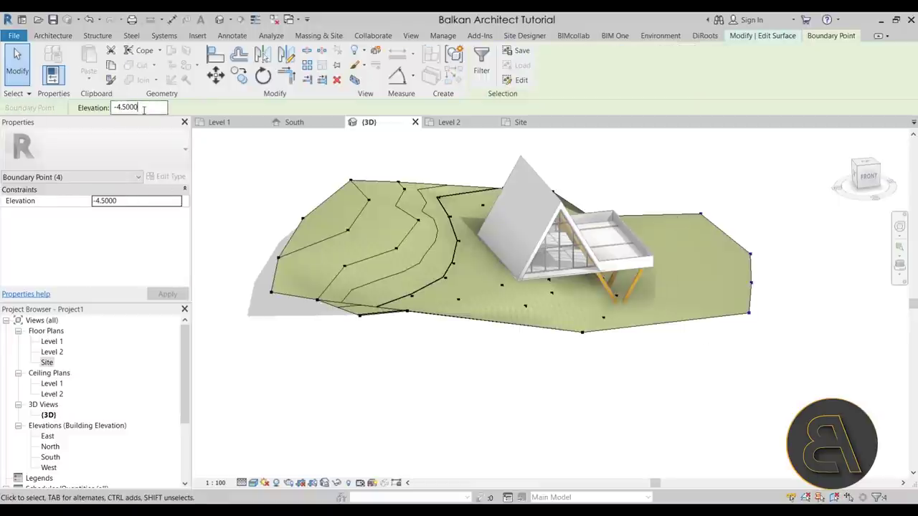
type("6")
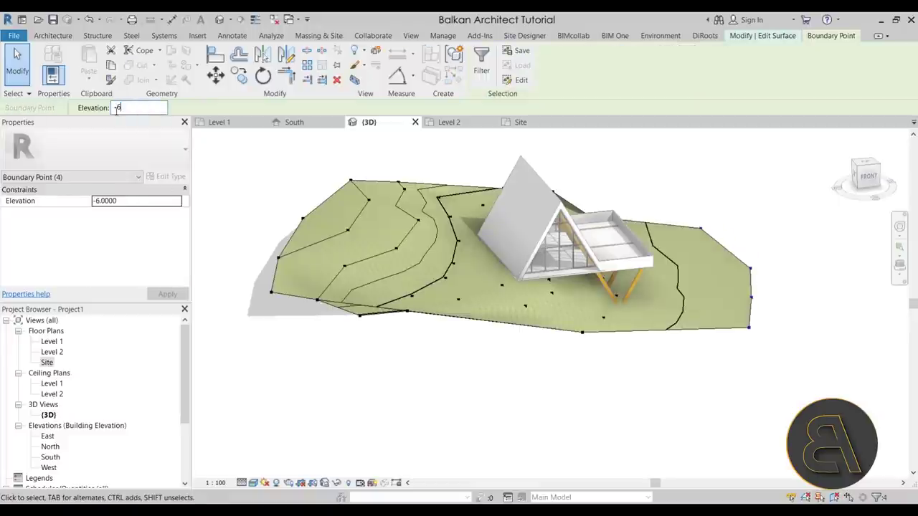
key("Escape")
- Move the folded -0.1000 point at the terrain's southwest edge outward to straighten the boundary
middle_click_drag(566, 371, 444, 219, "shift")
scroll(533, 370, "up", 2)
scroll(427, 249, "up", 3)
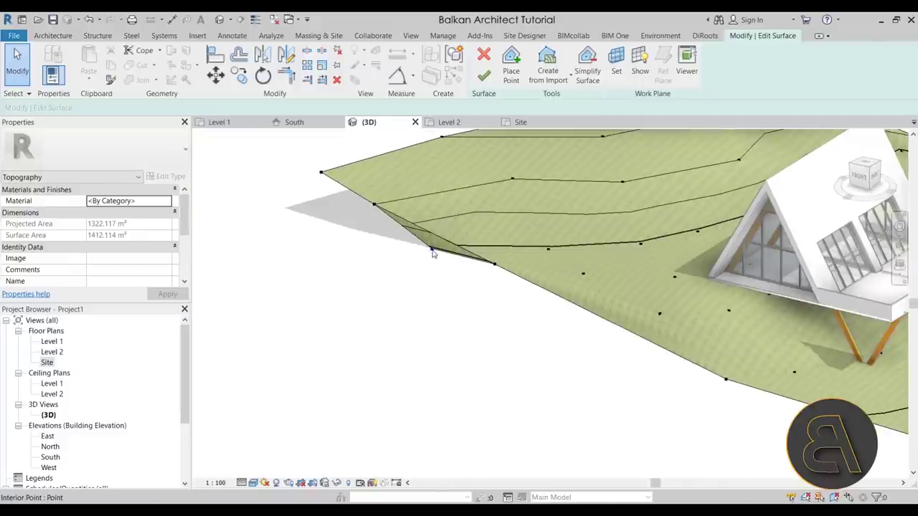
left_click(432, 250)
left_click_drag(422, 249, 424, 253)
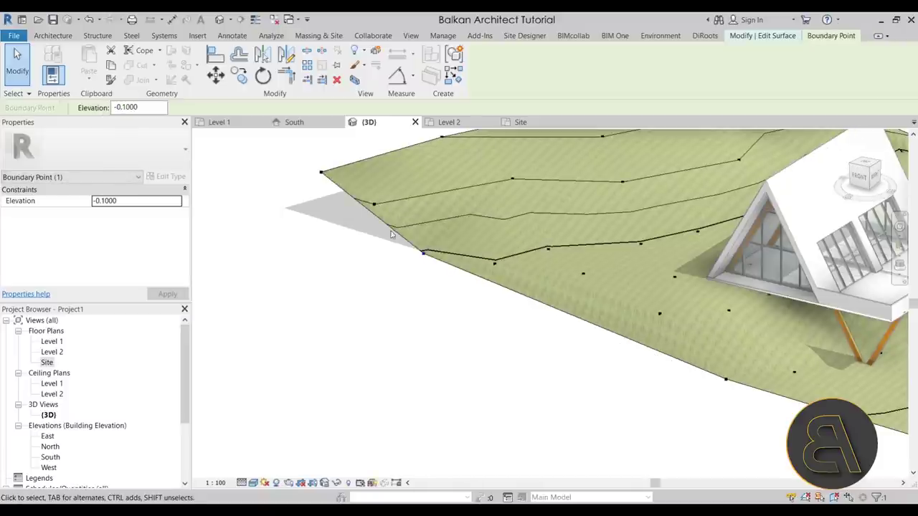
- Move the -0.1000 point at the terrain's north edge outward to remove the fold, and finish the toposurface
scroll(391, 234, "down", 4)
middle_click_drag(455, 308, 553, 249, "shift")
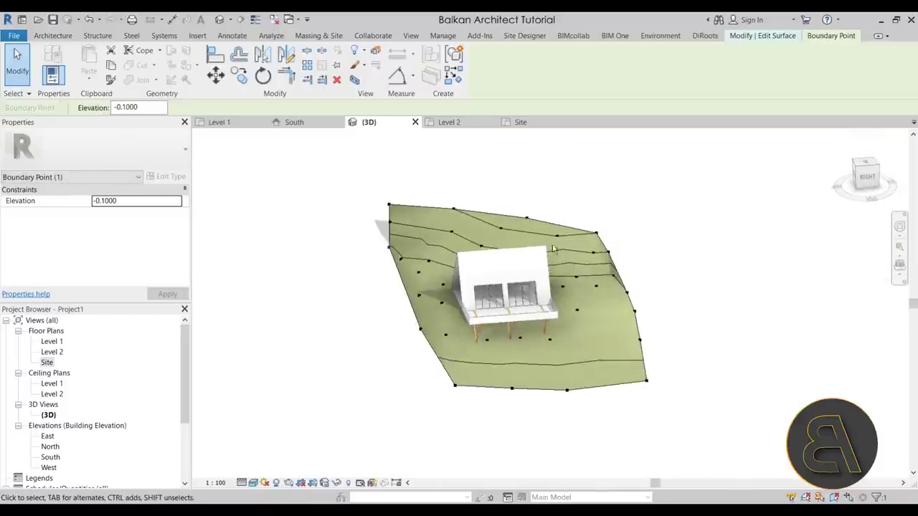
scroll(595, 273, "up", 4)
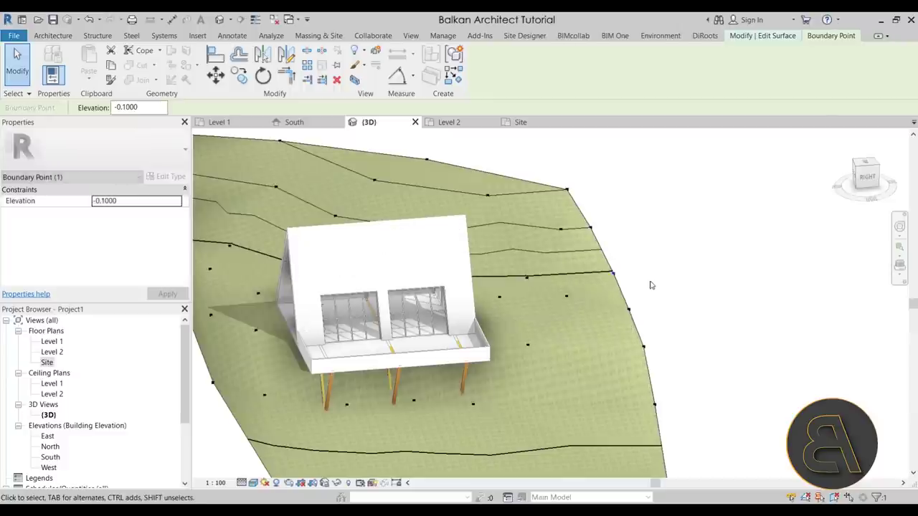
left_click(652, 286)
scroll(651, 286, "down", 4)
middle_click_drag(651, 285, 624, 272, "shift")
left_click(485, 72)
- Examine the finished A-frame house on its sloping terrain from several angles in the 3D view
middle_click_drag(481, 337, 579, 368, "shift")
scroll(480, 356, "up", 5)
scroll(481, 368, "up", 3)
scroll(612, 370, "up", 2)
middle_click_drag(584, 342, 583, 406, "shift")
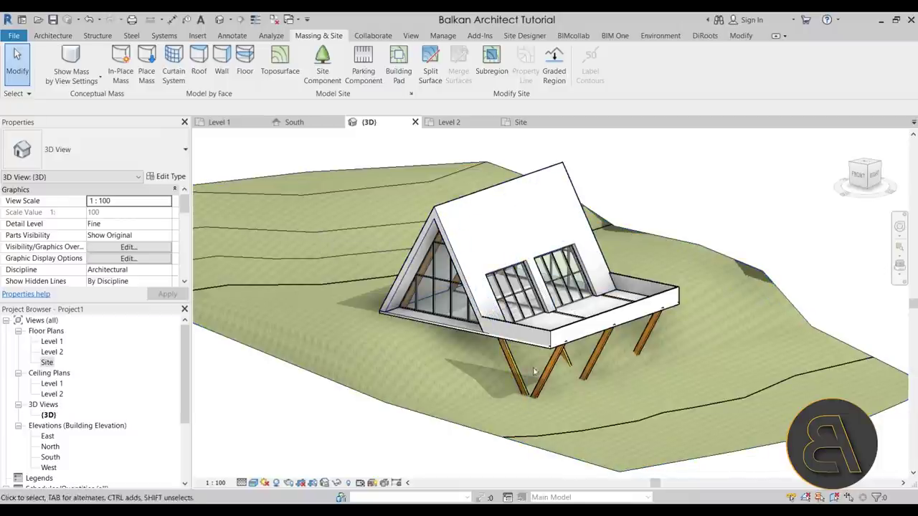
middle_click_drag(542, 289, 483, 357, "shift")
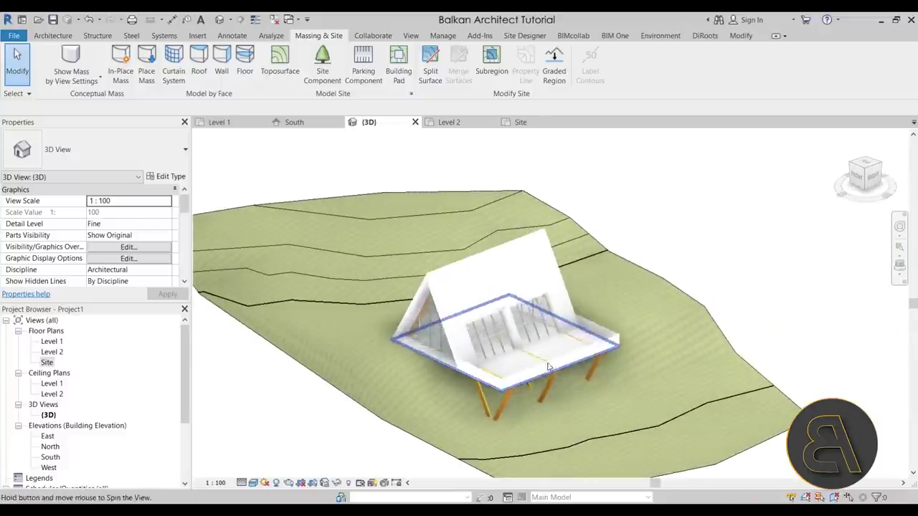
scroll(472, 307, "up", 3)
middle_click_drag(472, 307, 528, 256, "shift")
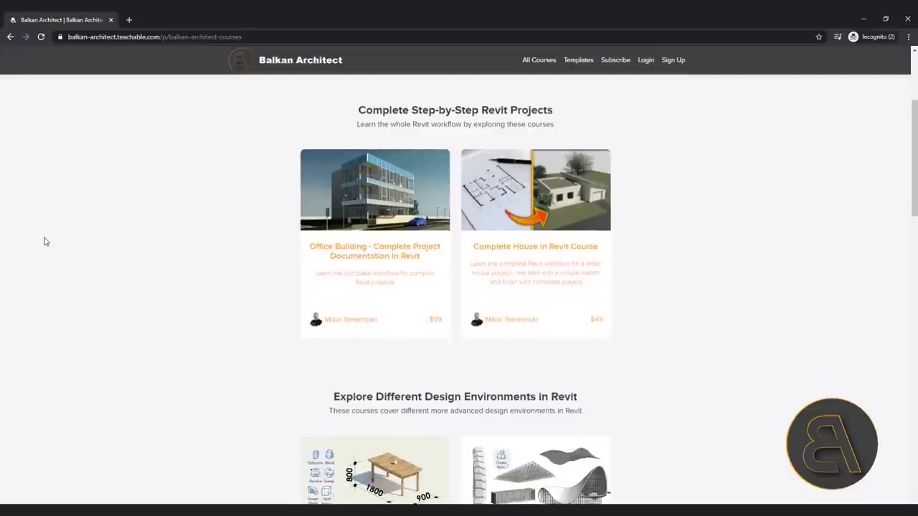
scroll(44, 242, "down", 1)
scroll(44, 241, "down", 8)
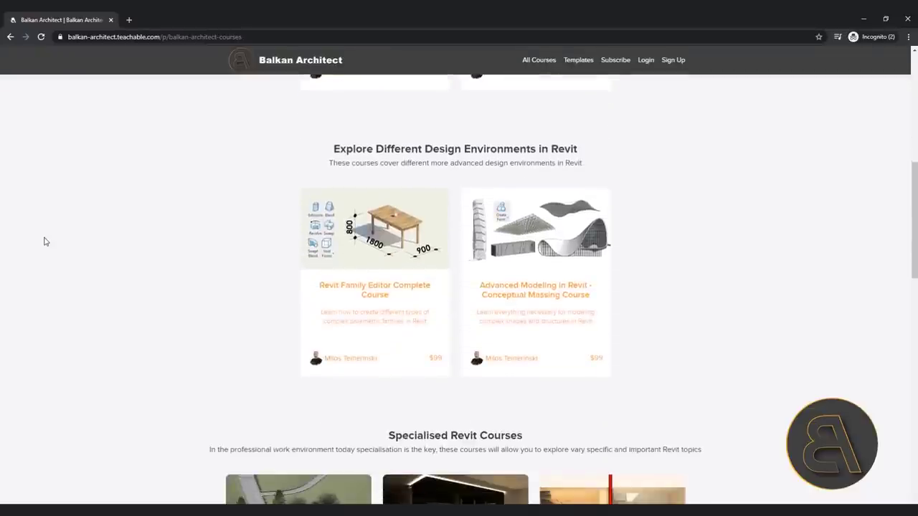
scroll(44, 242, "down", 5)
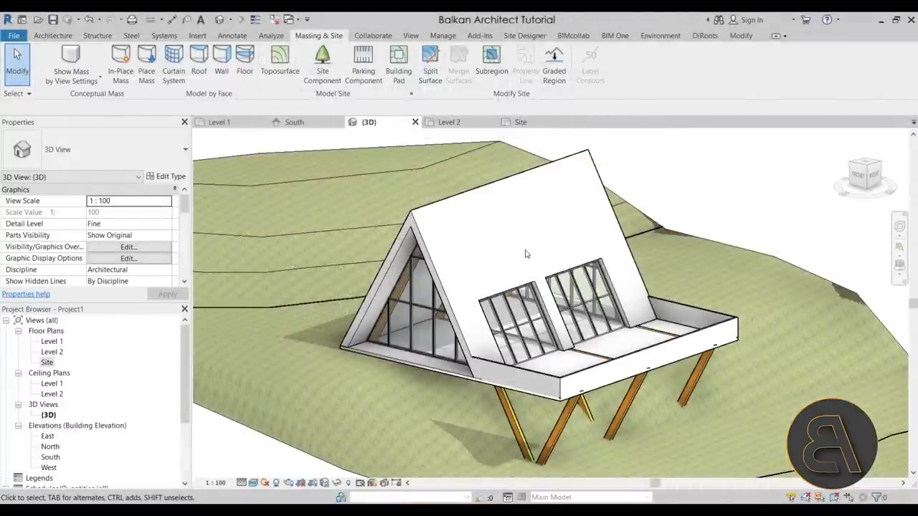
scroll(525, 254, "down", 5)
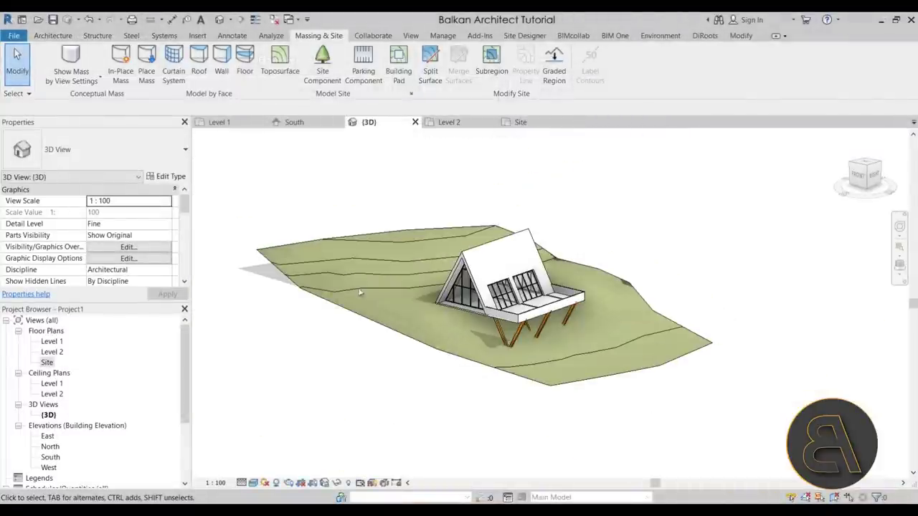
scroll(522, 275, "up", 3)
middle_click_drag(522, 275, 510, 268, "shift")
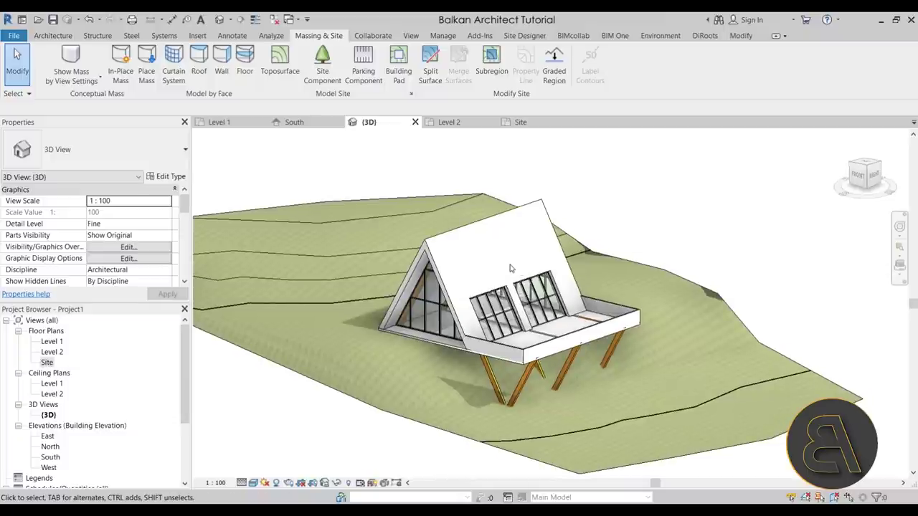